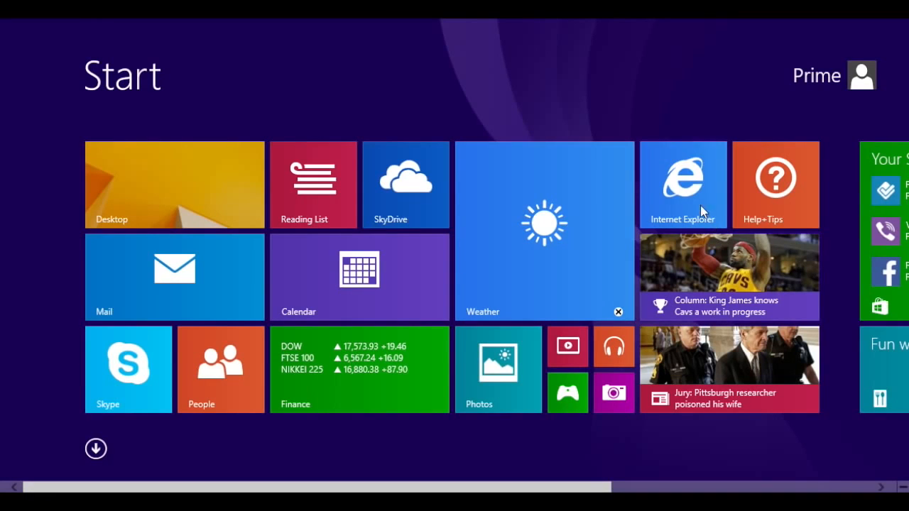
Step: Open the Windows desktop and examine the hidden notification area icons for the Optimizer Pro program
{"action": "left_click", "coordinate": [225, 207]}
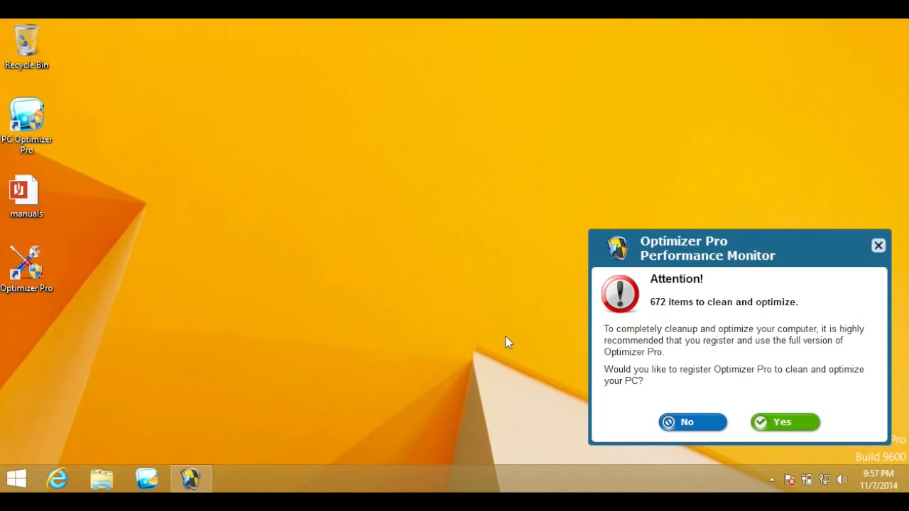
{"action": "left_click", "coordinate": [772, 479]}
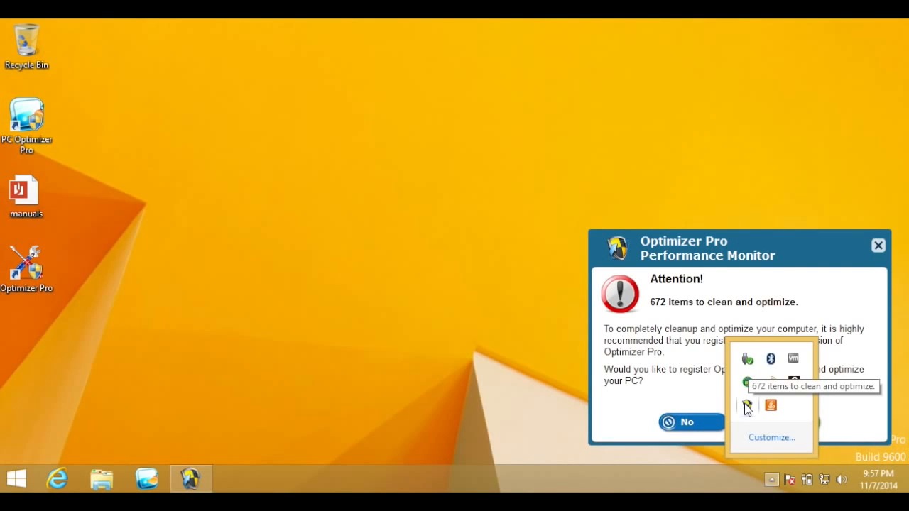
{"action": "left_click", "coordinate": [526, 344]}
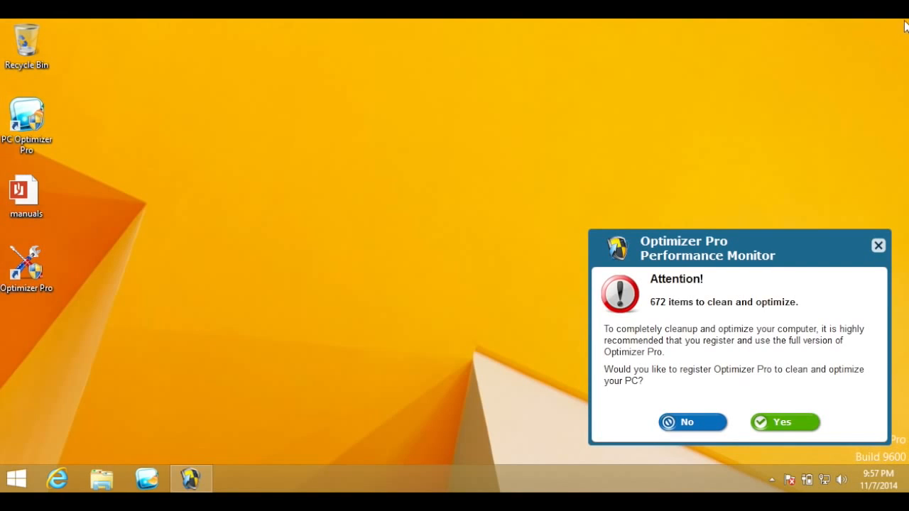
Step: Restart the PC into the advanced startup options screen
{"action": "mouse_move", "coordinate": [907, 23]}
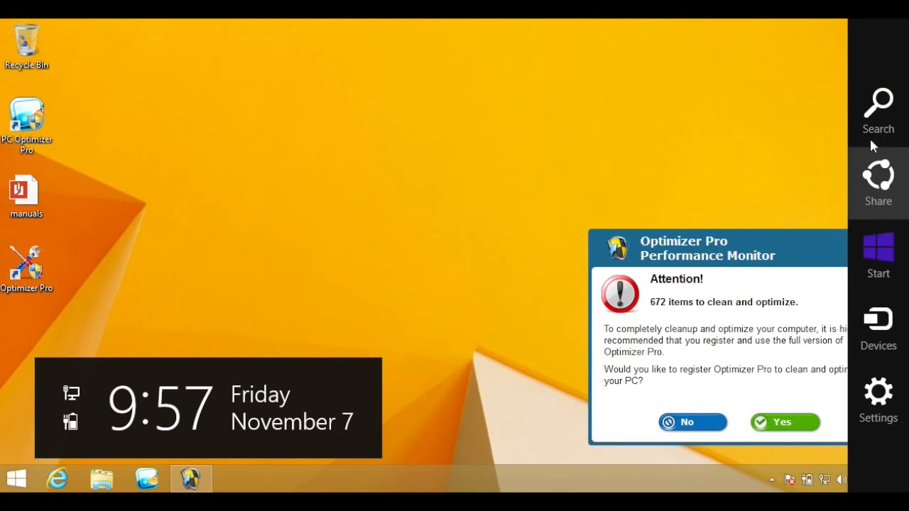
{"action": "left_click", "coordinate": [878, 412]}
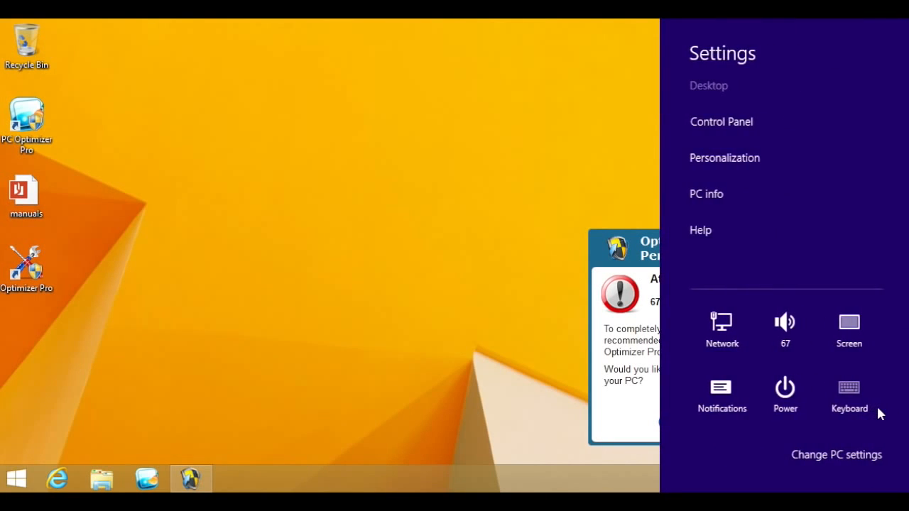
{"action": "left_click", "coordinate": [789, 393]}
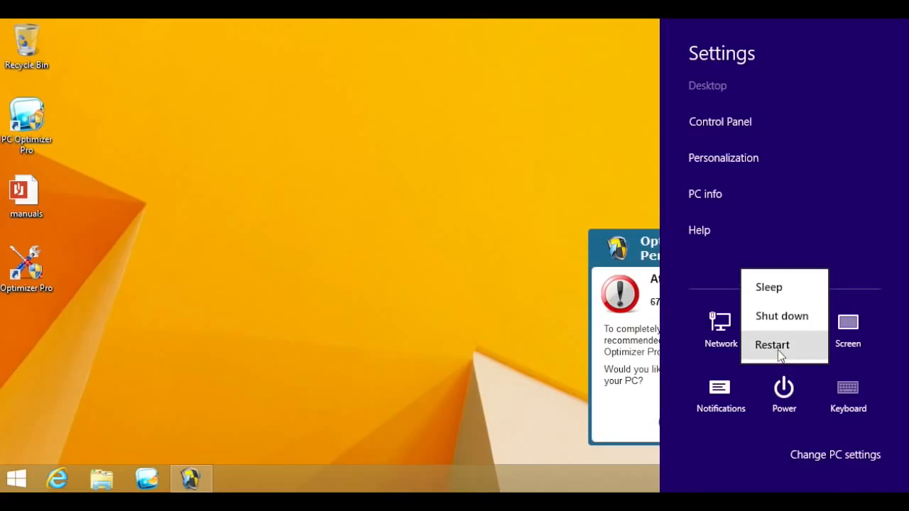
{"action": "left_click", "coordinate": [778, 346]}
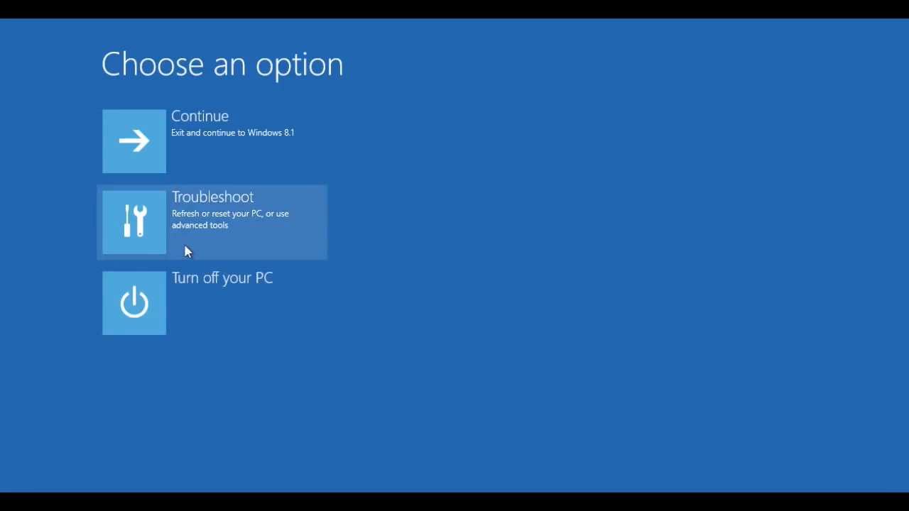
Step: Open Startup Settings from the advanced troubleshooting options and restart to change the Windows startup behavior
{"action": "left_click", "coordinate": [157, 241]}
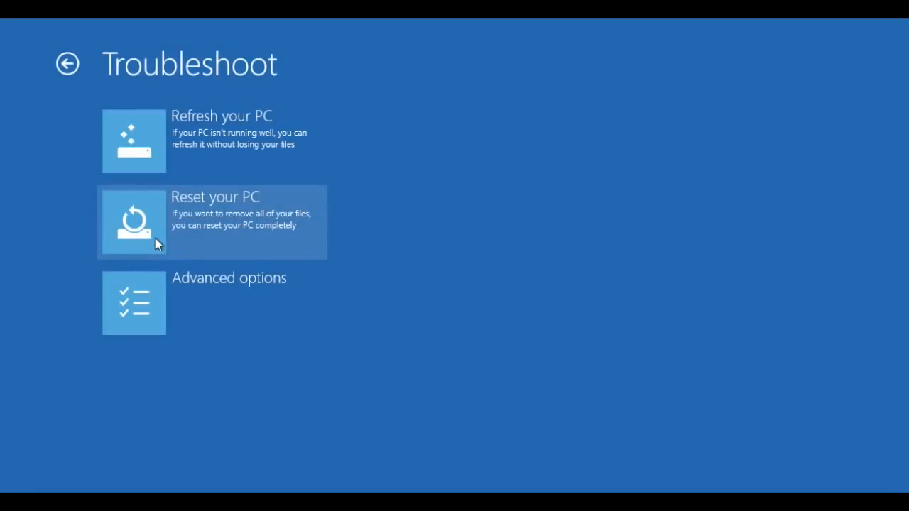
{"action": "left_click", "coordinate": [154, 298]}
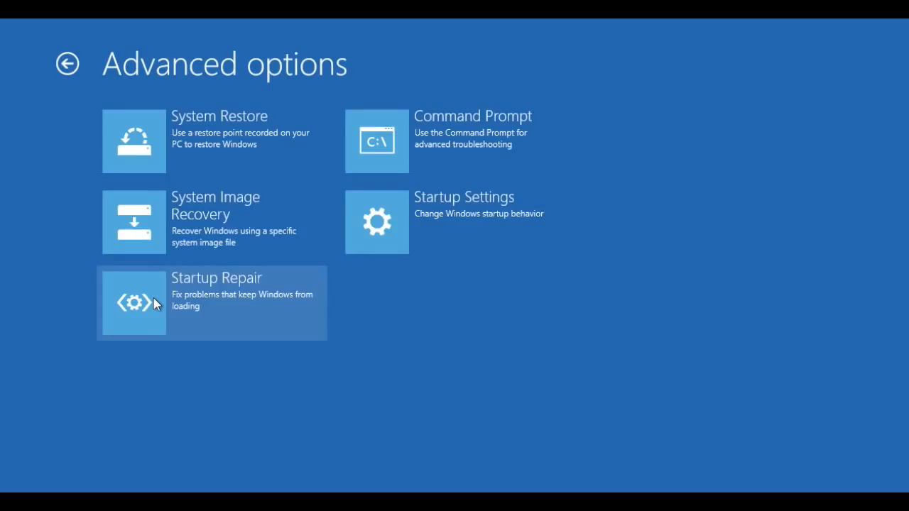
{"action": "left_click", "coordinate": [401, 216]}
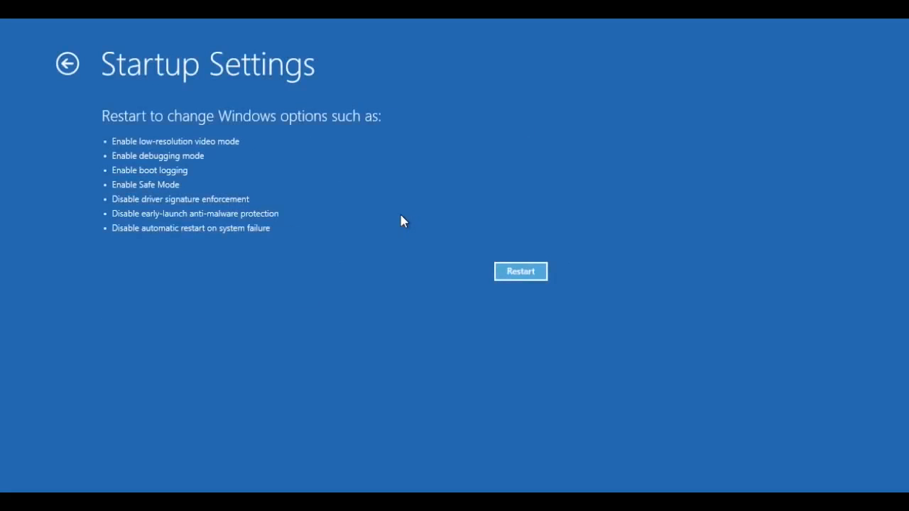
{"action": "left_click", "coordinate": [512, 274]}
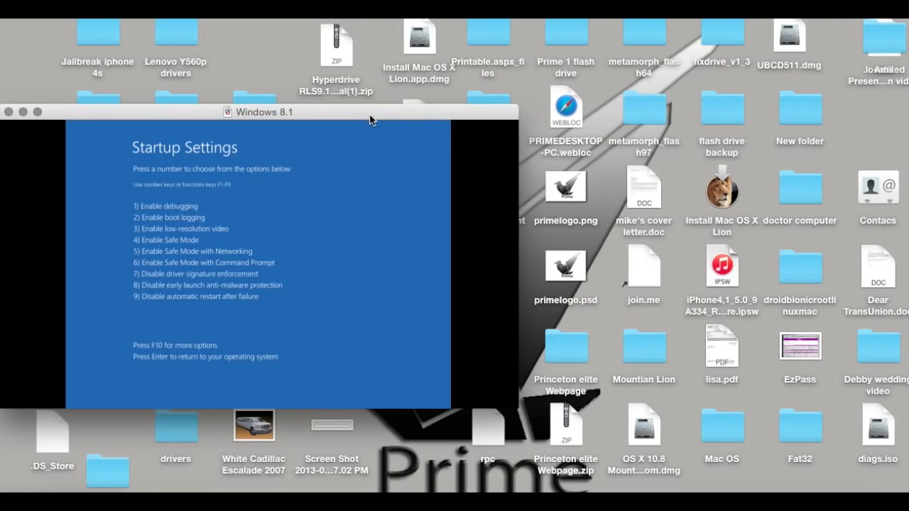
Step: Move and enlarge the virtual machine window, and start Windows in Safe Mode
{"action": "left_click_drag", "start_coordinate": [371, 118], "coordinate": [372, 20]}
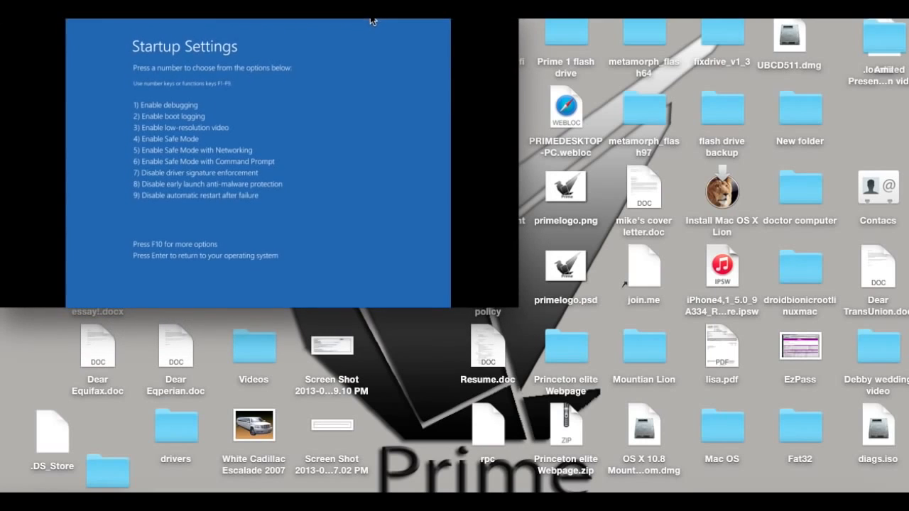
{"action": "left_click_drag", "start_coordinate": [517, 310], "coordinate": [663, 372]}
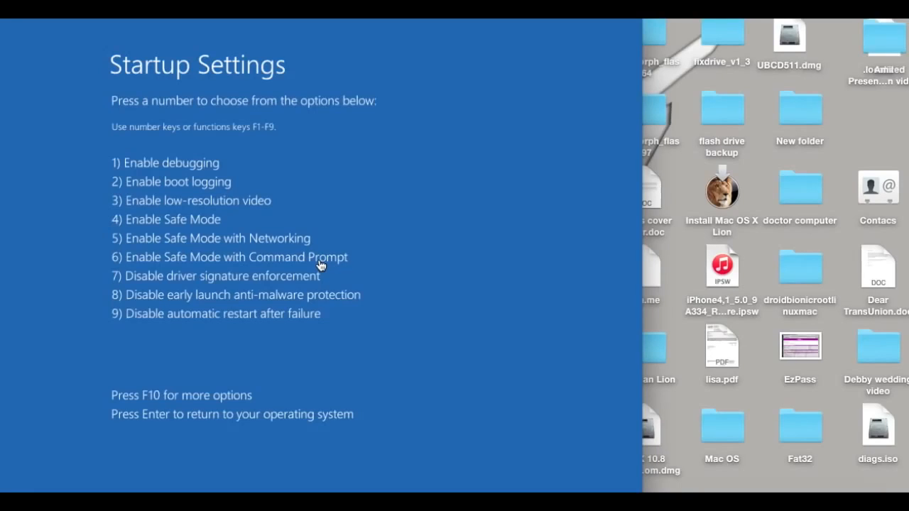
{"action": "key", "text": "4"}
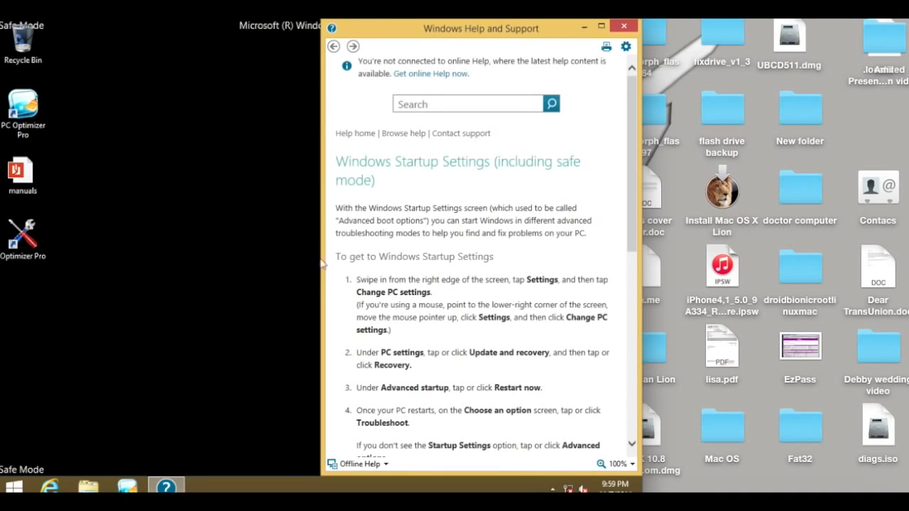
Step: Resize and reposition the Windows 8.1 virtual machine window to fit the whole desktop on screen, and close Windows Help and Support
{"action": "mouse_move", "coordinate": [639, 490]}
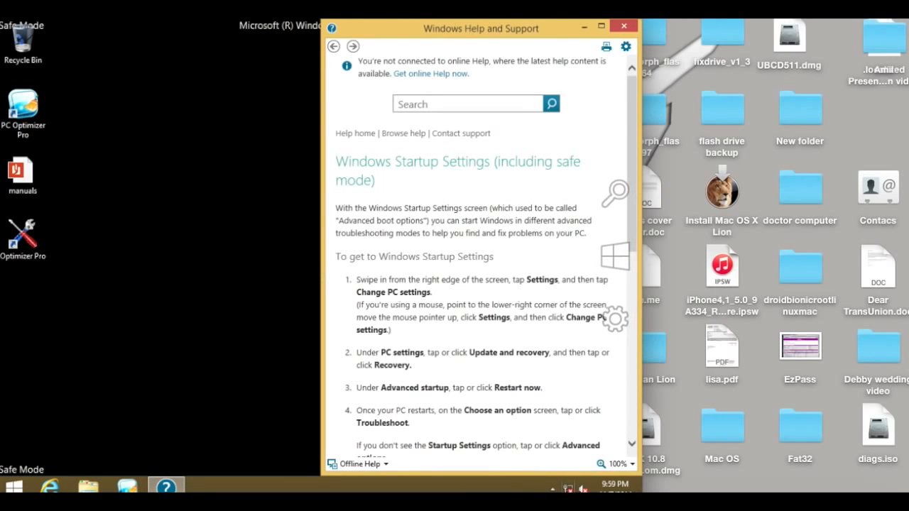
{"action": "mouse_move", "coordinate": [677, 496]}
{"action": "left_mouse_down"}
{"action": "mouse_move", "coordinate": [665, 483]}
{"action": "mouse_move", "coordinate": [669, 489]}
{"action": "left_mouse_up"}
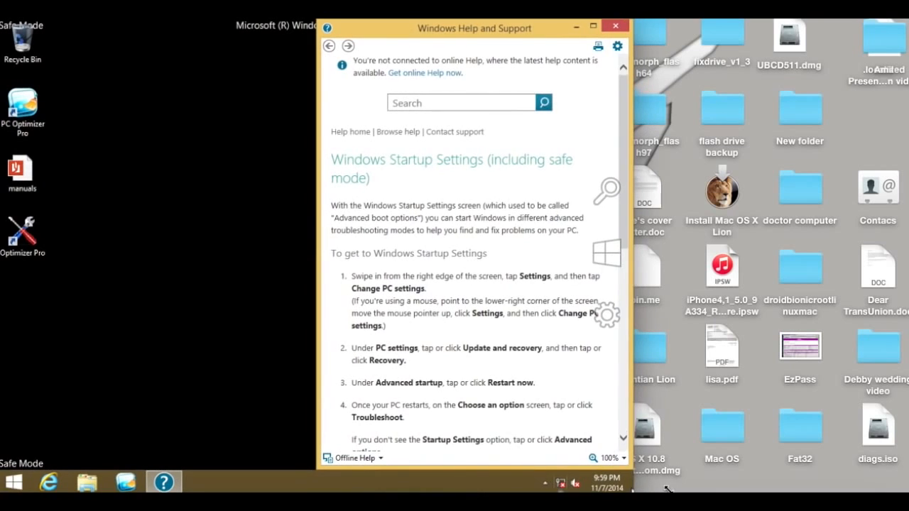
{"action": "left_click_drag", "start_coordinate": [247, 25], "coordinate": [382, 27]}
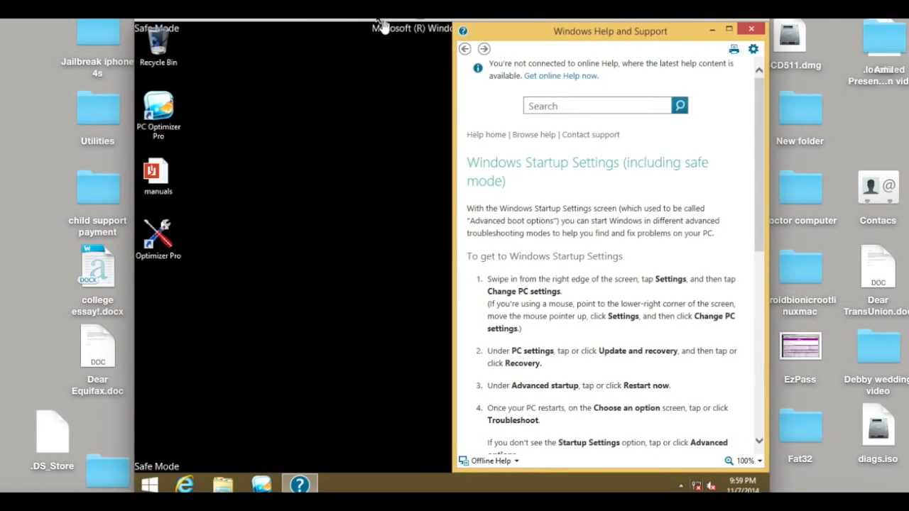
{"action": "left_click_drag", "start_coordinate": [134, 148], "coordinate": [152, 140]}
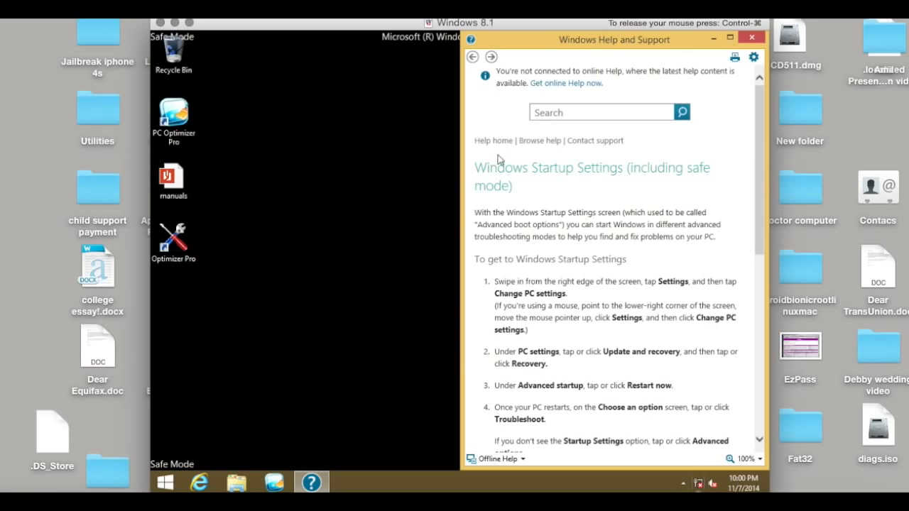
{"action": "left_click", "coordinate": [747, 40]}
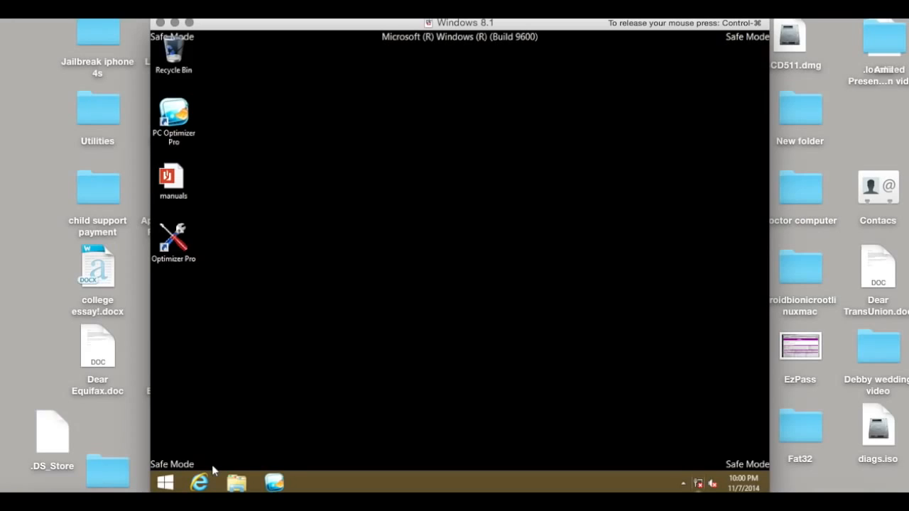
Step: Open Internet Explorer, dismiss the add-ons notice, and disable the proxy server for the LAN in Internet Options
{"action": "left_click", "coordinate": [202, 484]}
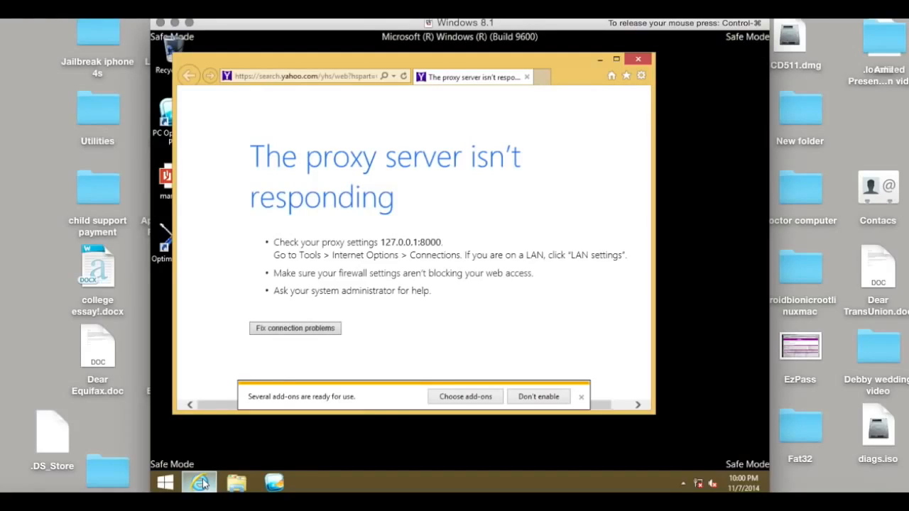
{"action": "left_click", "coordinate": [581, 398]}
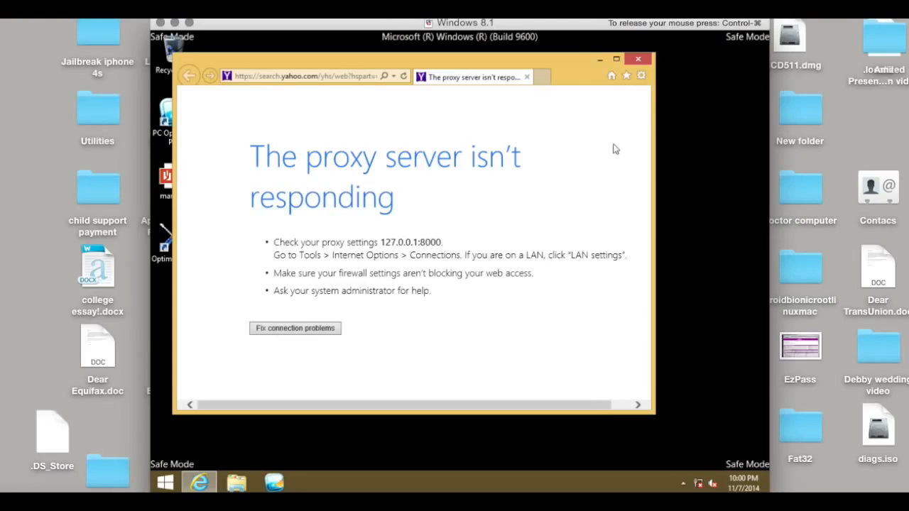
{"action": "left_click", "coordinate": [642, 77]}
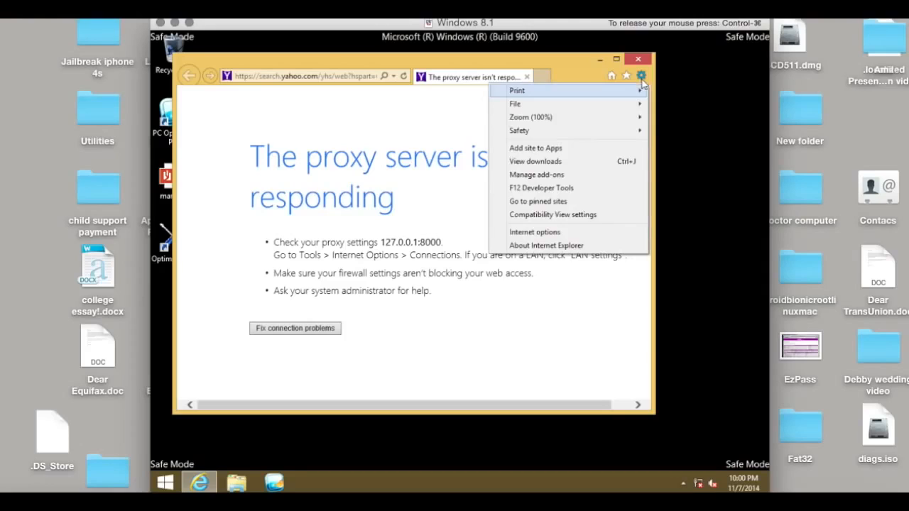
{"action": "left_click", "coordinate": [544, 232]}
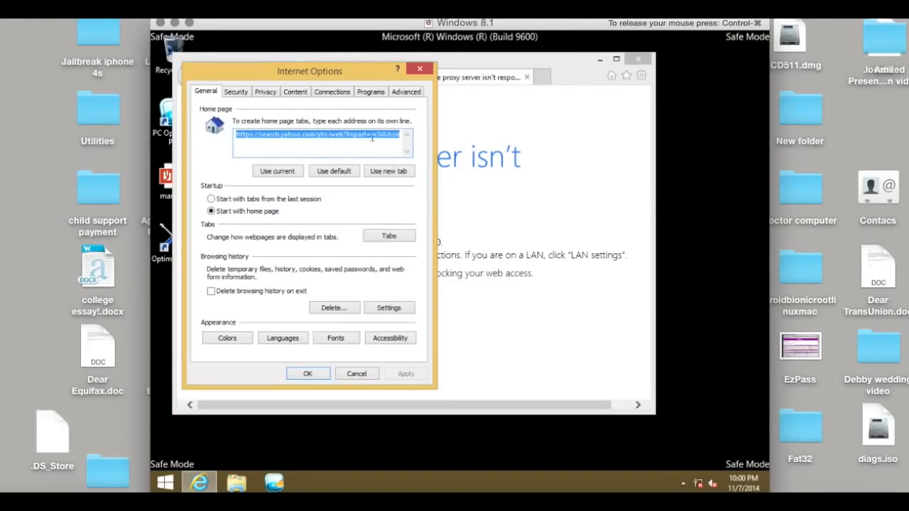
{"action": "left_click", "coordinate": [333, 93]}
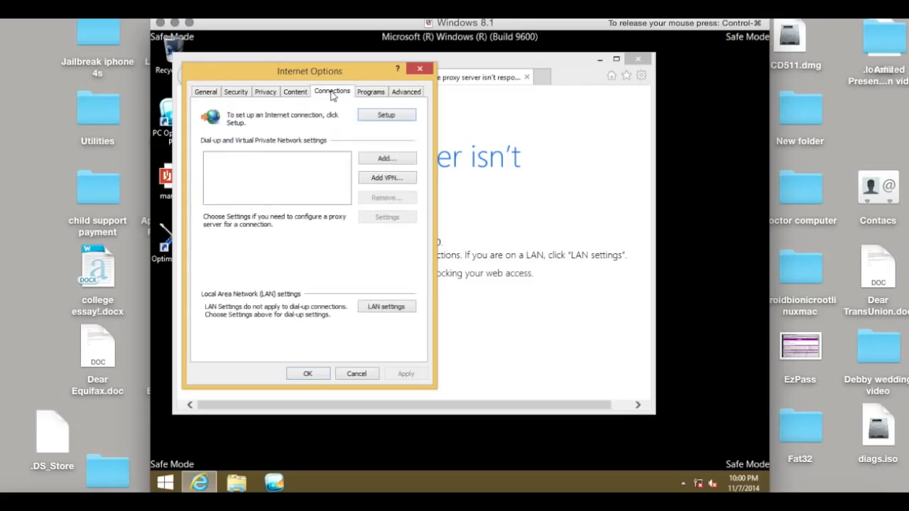
{"action": "left_click", "coordinate": [377, 313]}
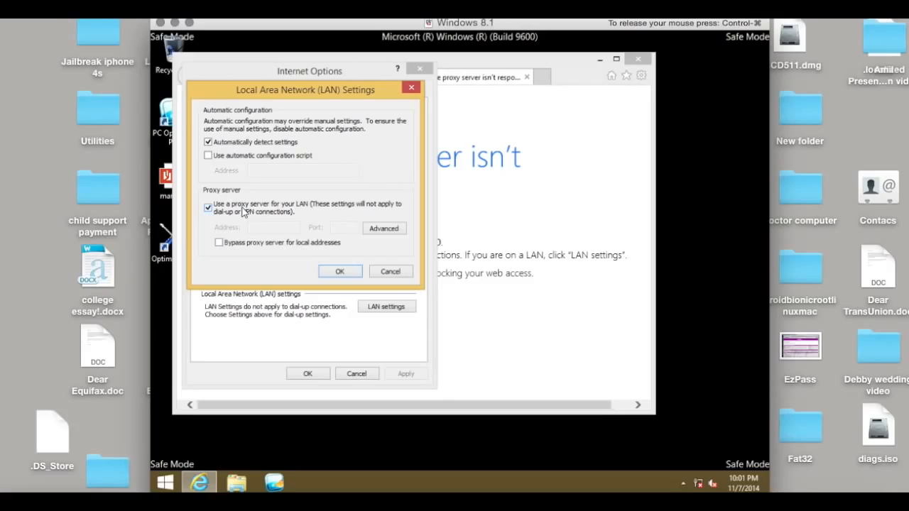
{"action": "left_click", "coordinate": [209, 208]}
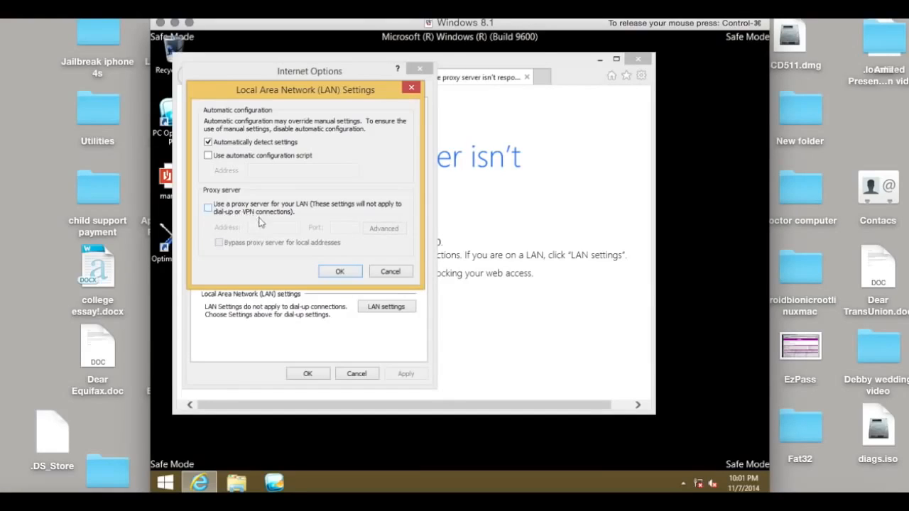
{"action": "left_click", "coordinate": [327, 272]}
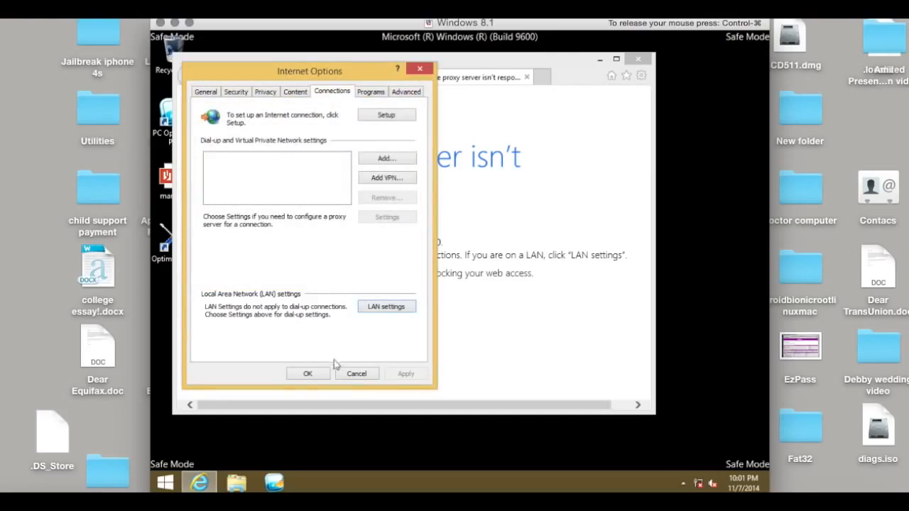
{"action": "left_click", "coordinate": [307, 374]}
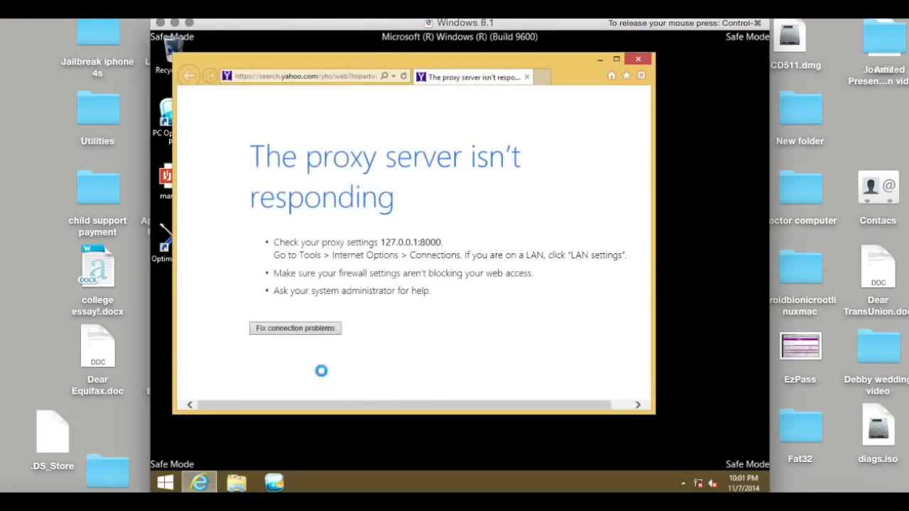
Step: Go to the google.com website in the current browser tab
{"action": "left_click", "coordinate": [315, 75]}
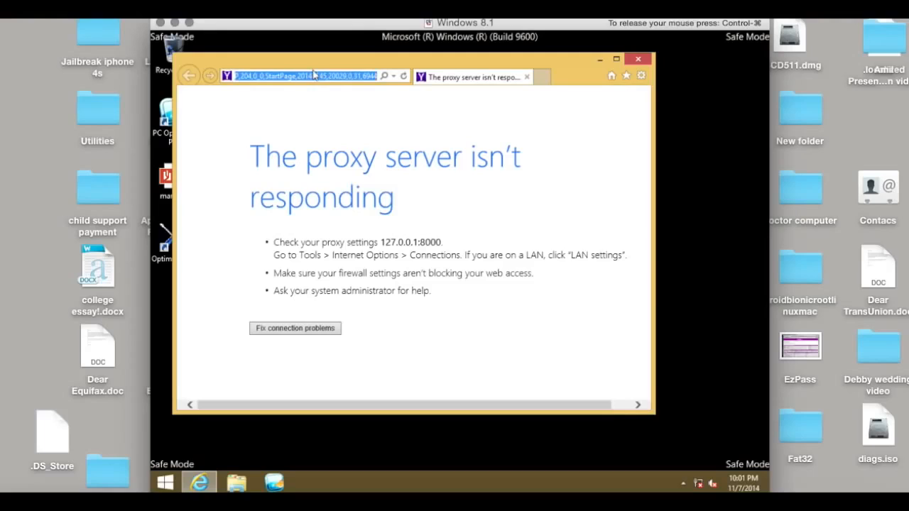
{"action": "type", "text": "google.com/"}
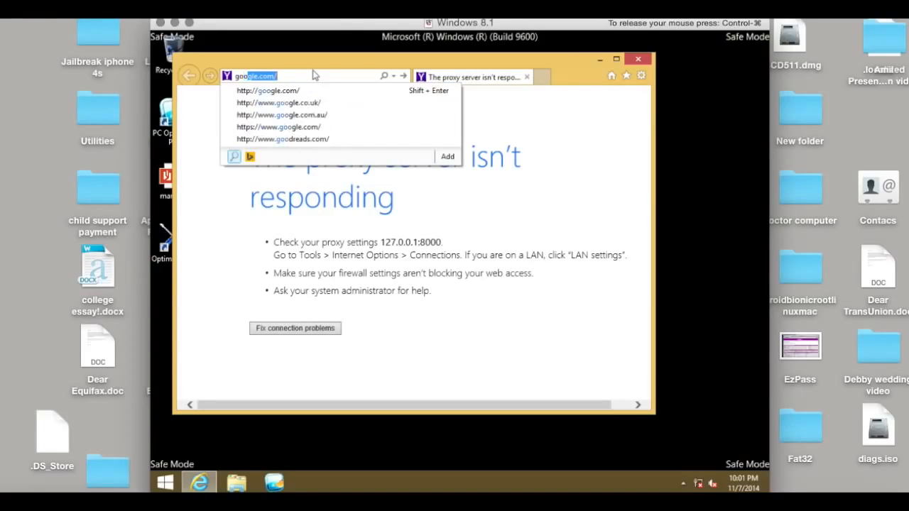
{"action": "key", "text": "Down"}
{"action": "key", "text": "Return"}
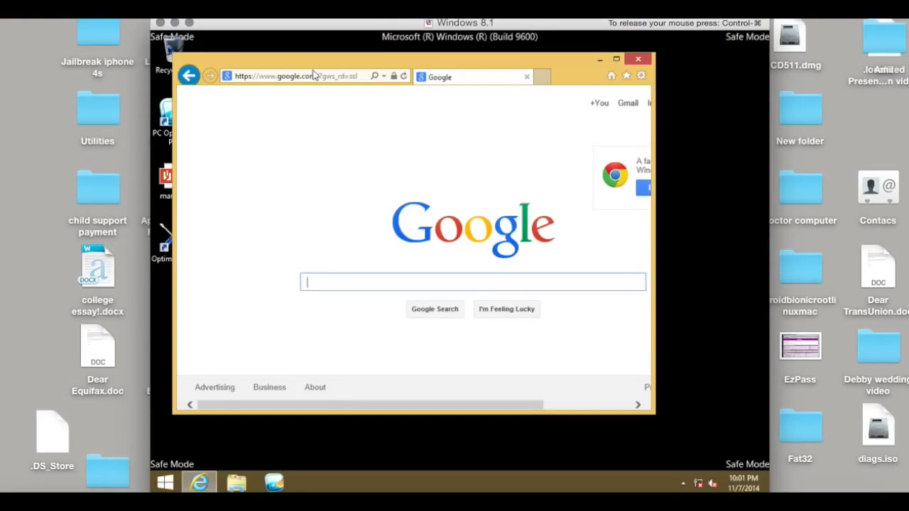
Step: Search Google for ccleaner, open Piriform's Download page, and request the CCleaner Free download
{"action": "type", "text": "ccleaner"}
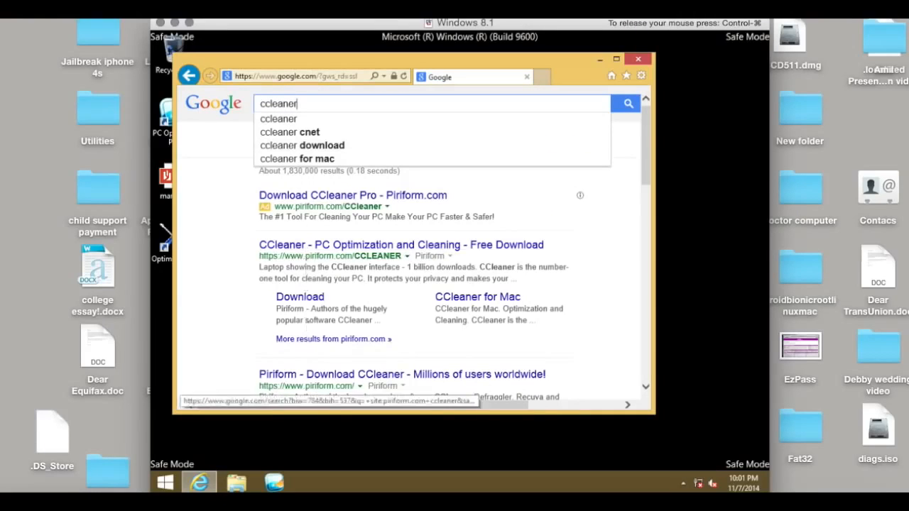
{"action": "left_click", "coordinate": [308, 302]}
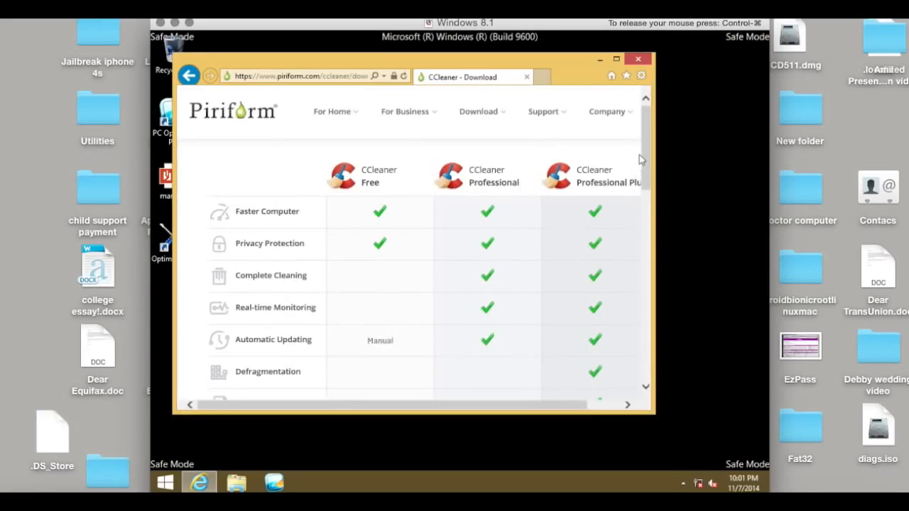
{"action": "left_click_drag", "start_coordinate": [644, 155], "coordinate": [646, 200]}
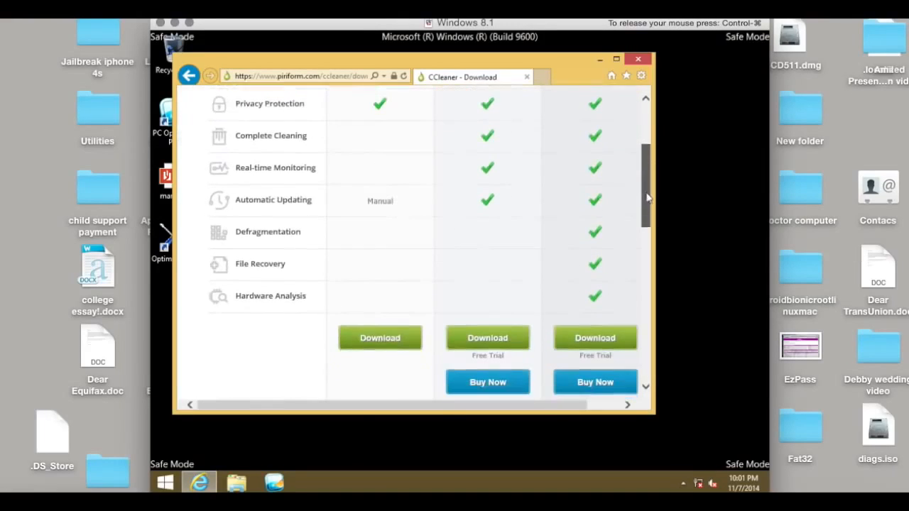
{"action": "left_click", "coordinate": [361, 340]}
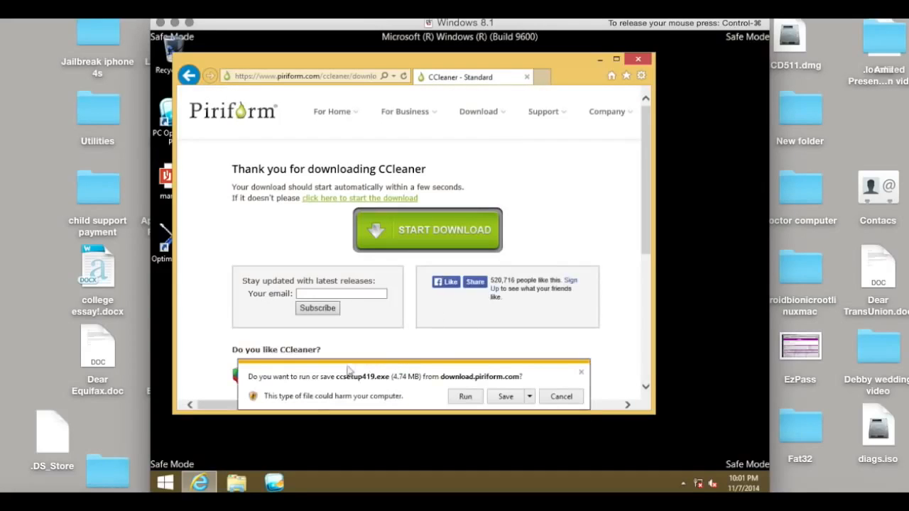
Step: Run the CCleaner v4.19 setup with default options and install it without Google Chrome and the Google Toolbar
{"action": "left_click", "coordinate": [463, 396]}
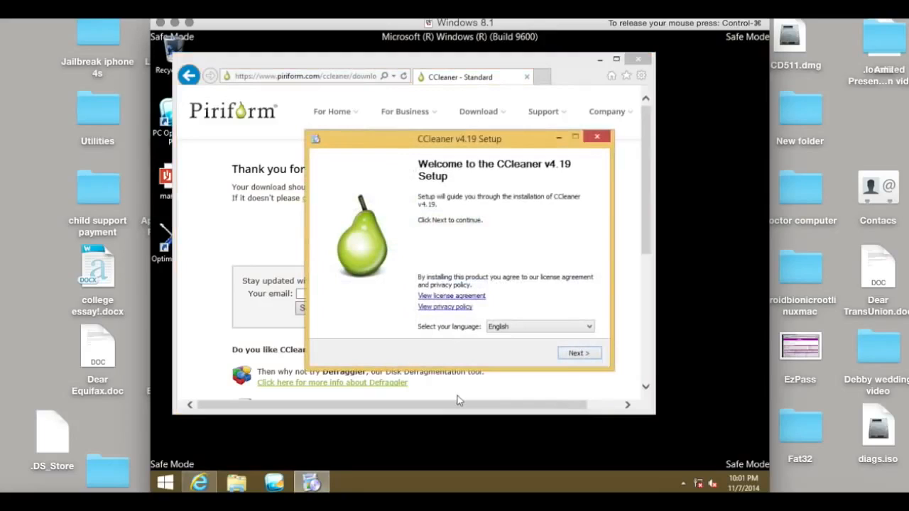
{"action": "left_click", "coordinate": [589, 359]}
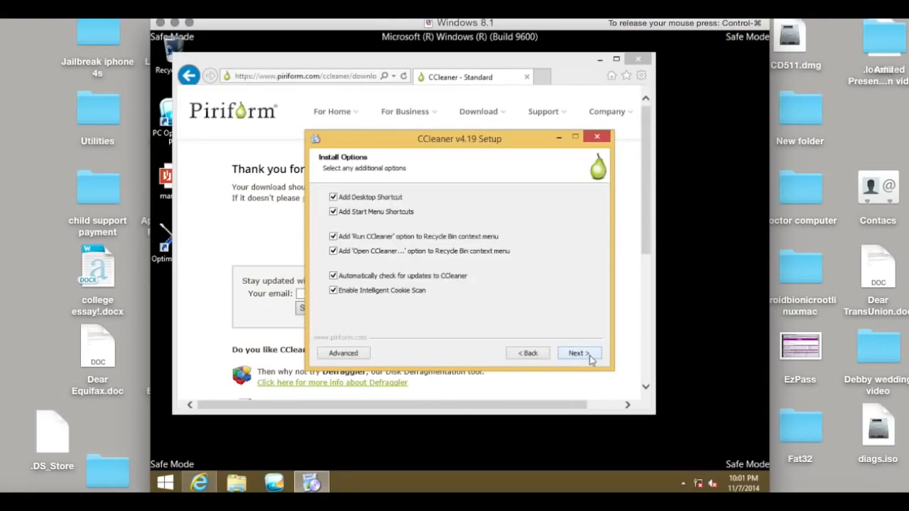
{"action": "left_click", "coordinate": [590, 358]}
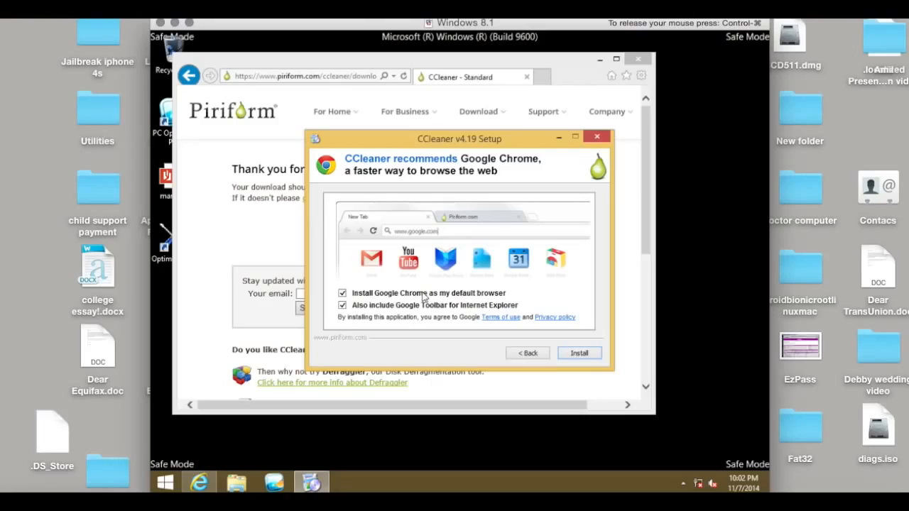
{"action": "left_click", "coordinate": [343, 294]}
{"action": "left_click", "coordinate": [343, 305]}
{"action": "left_click", "coordinate": [577, 355]}
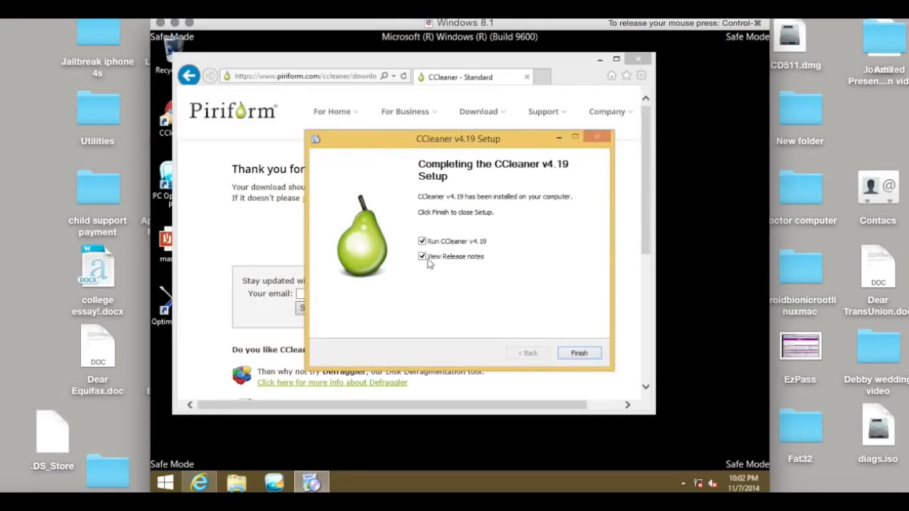
Step: Finish setup without viewing the release notes, launch CCleaner, and run the cleaner, accepting the permanent deletion of files
{"action": "left_click", "coordinate": [426, 259]}
{"action": "left_click", "coordinate": [575, 355]}
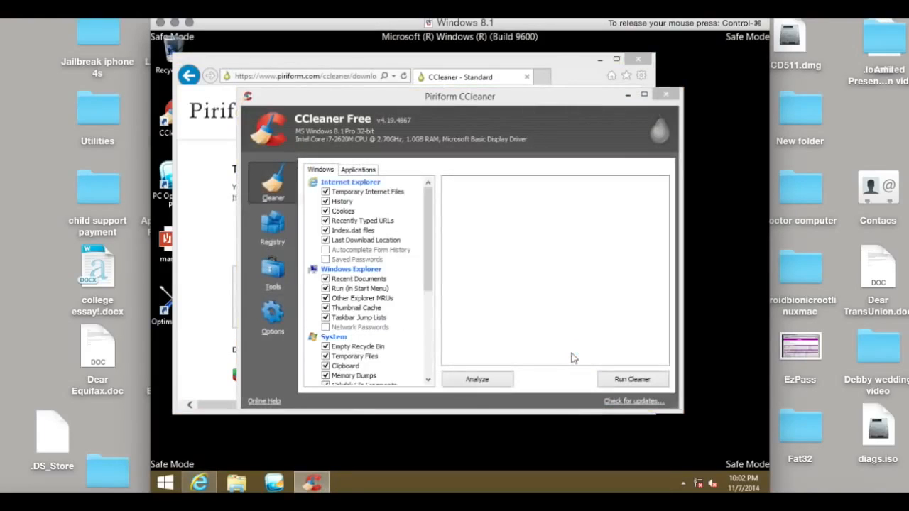
{"action": "left_click", "coordinate": [620, 380]}
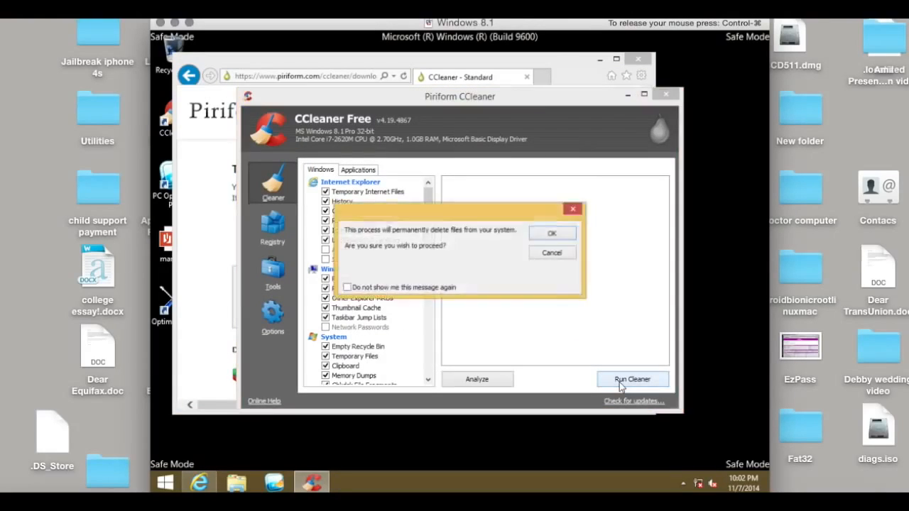
{"action": "left_click", "coordinate": [552, 235]}
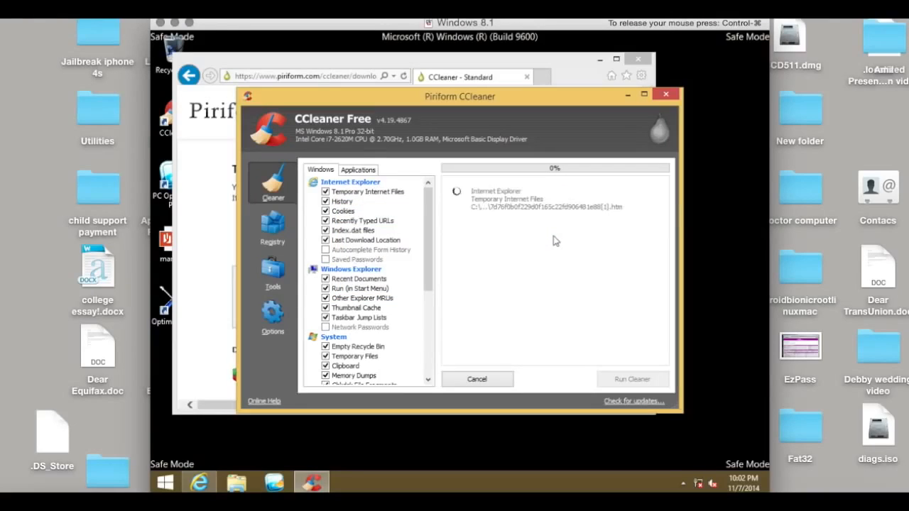
Step: Go to google.com in the browser, search for malwarebytes, and open the Malwarebytes Download result
{"action": "left_click", "coordinate": [307, 75]}
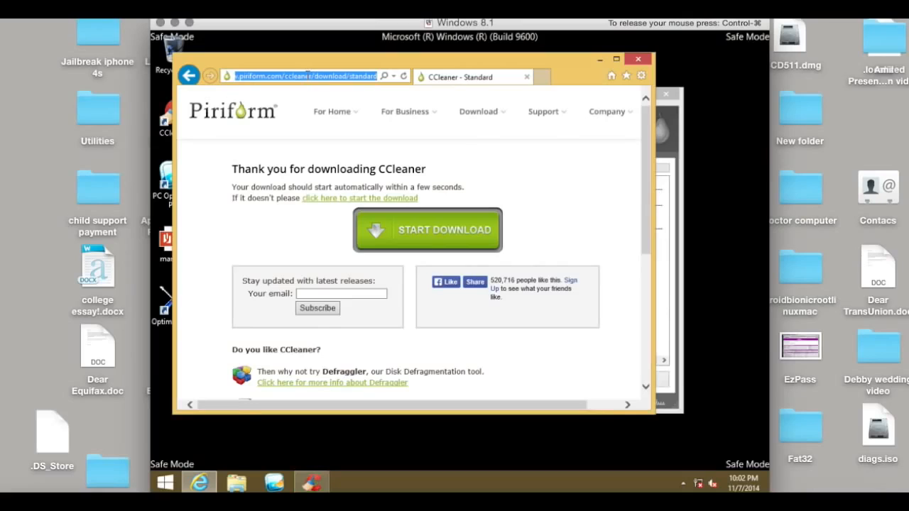
{"action": "type", "text": "google.com"}
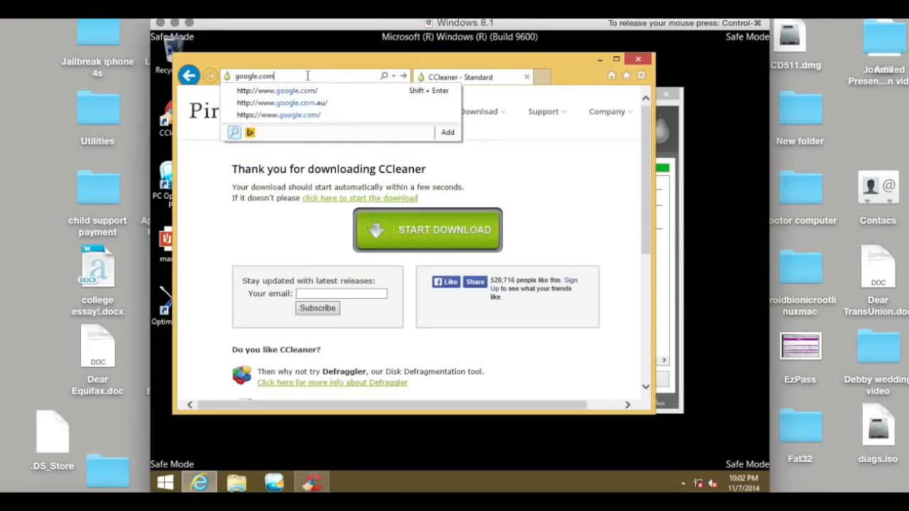
{"action": "key", "text": "Return"}
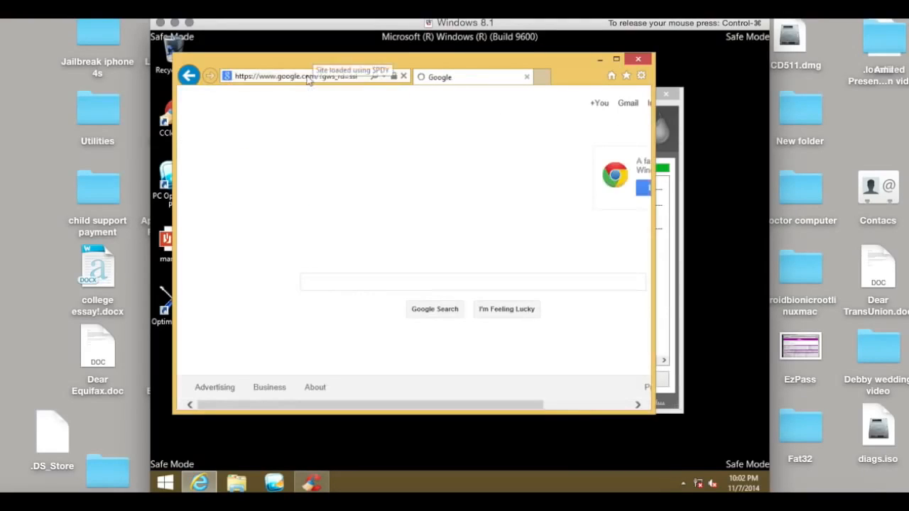
{"action": "type", "text": "malwar"}
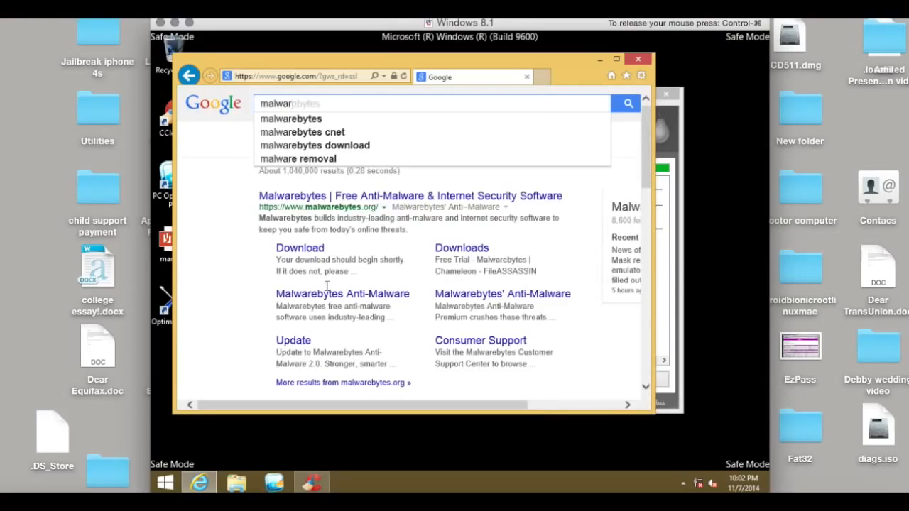
{"action": "key", "text": "Down"}
{"action": "key", "text": "Return"}
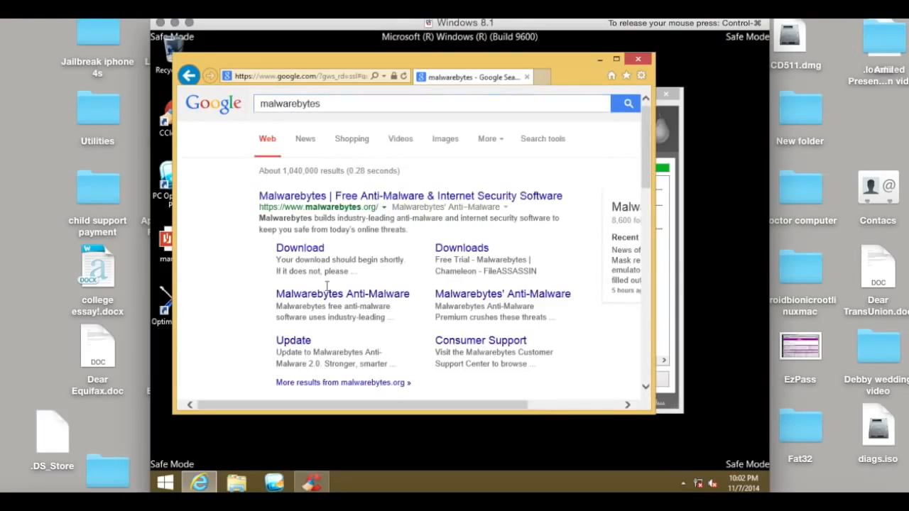
{"action": "left_click", "coordinate": [307, 254]}
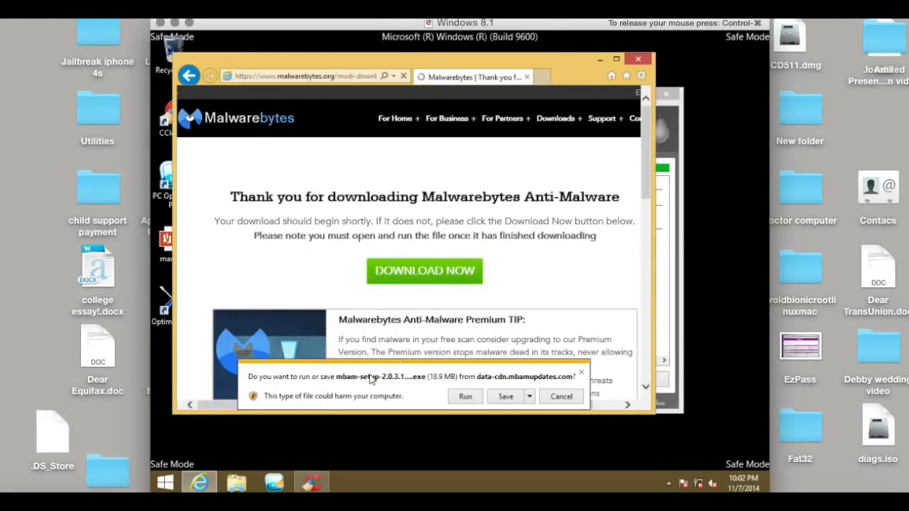
Step: Install Malwarebytes Anti-Malware in English with the default settings, decline the Premium free trial, and launch it
{"action": "left_click", "coordinate": [463, 398]}
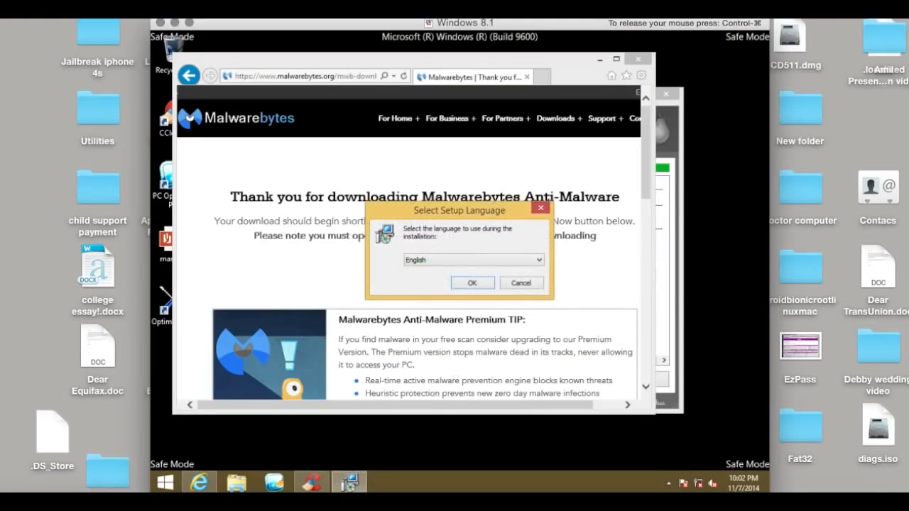
{"action": "left_click", "coordinate": [472, 283]}
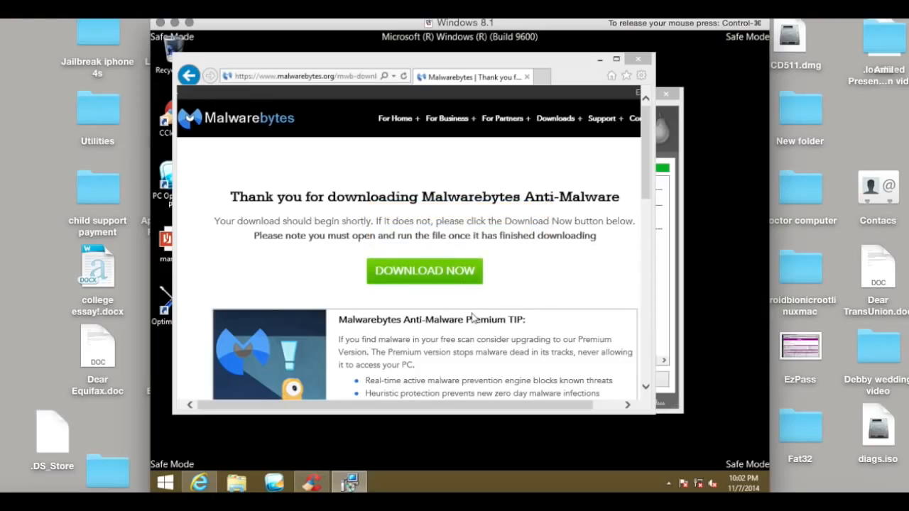
{"action": "left_click", "coordinate": [522, 354]}
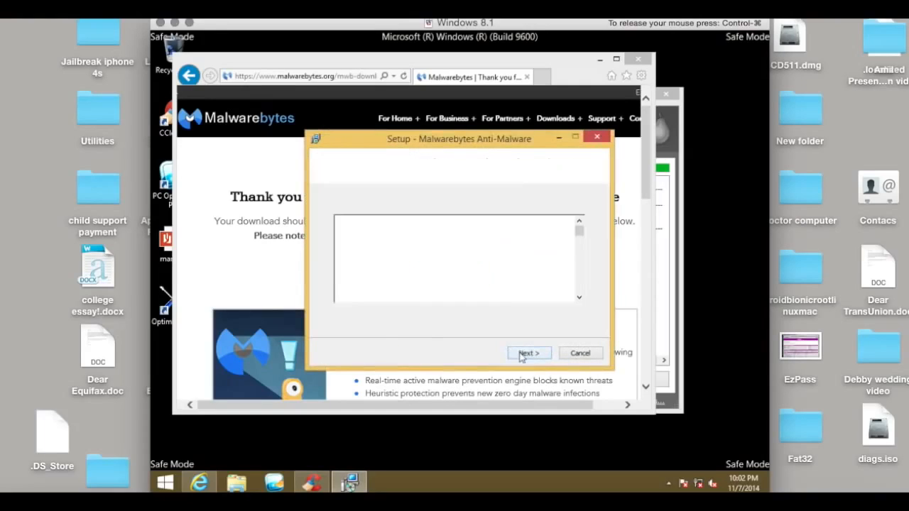
{"action": "left_click", "coordinate": [374, 317]}
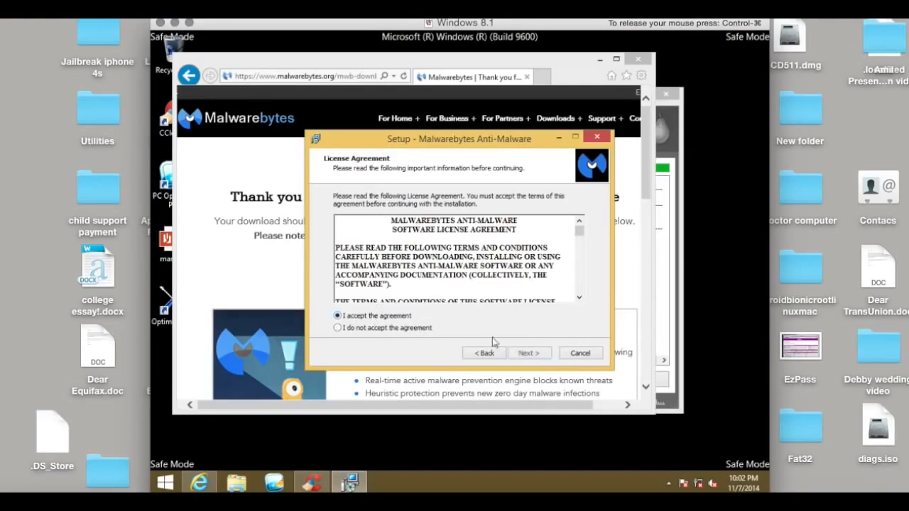
{"action": "left_click", "coordinate": [526, 353]}
{"action": "left_click", "coordinate": [525, 353]}
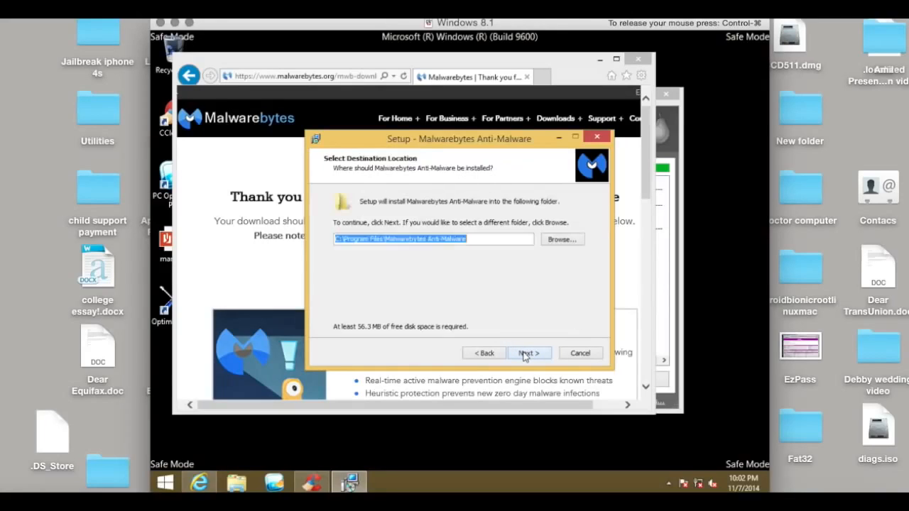
{"action": "left_click", "coordinate": [526, 353]}
{"action": "left_click", "coordinate": [525, 353]}
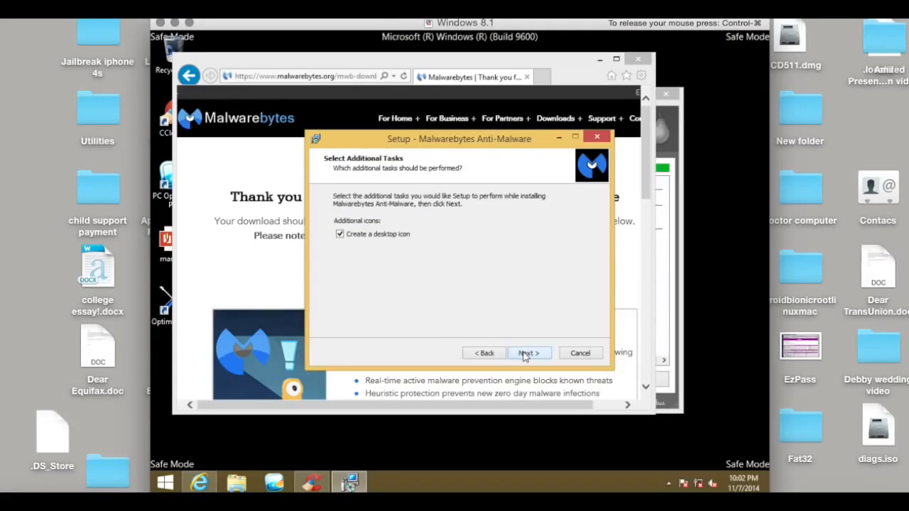
{"action": "left_click", "coordinate": [525, 353]}
{"action": "left_click", "coordinate": [528, 353]}
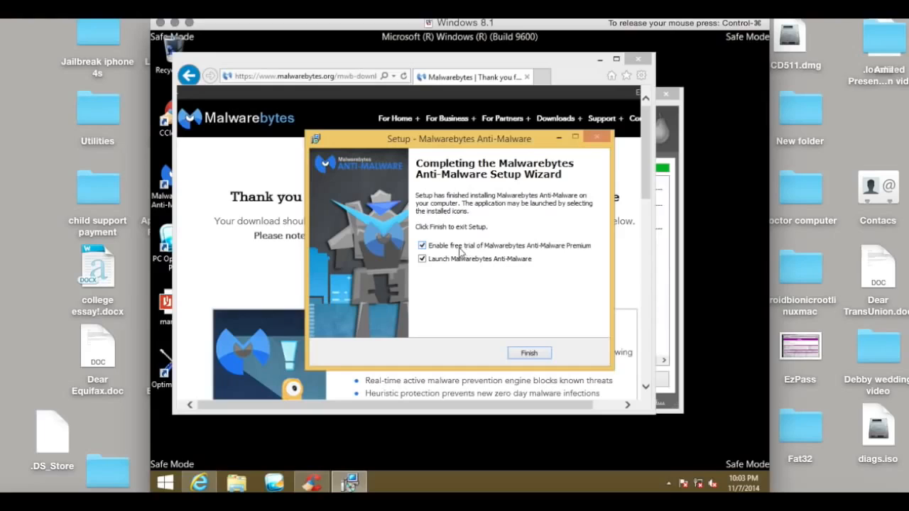
{"action": "left_click", "coordinate": [423, 247]}
{"action": "left_click", "coordinate": [525, 354]}
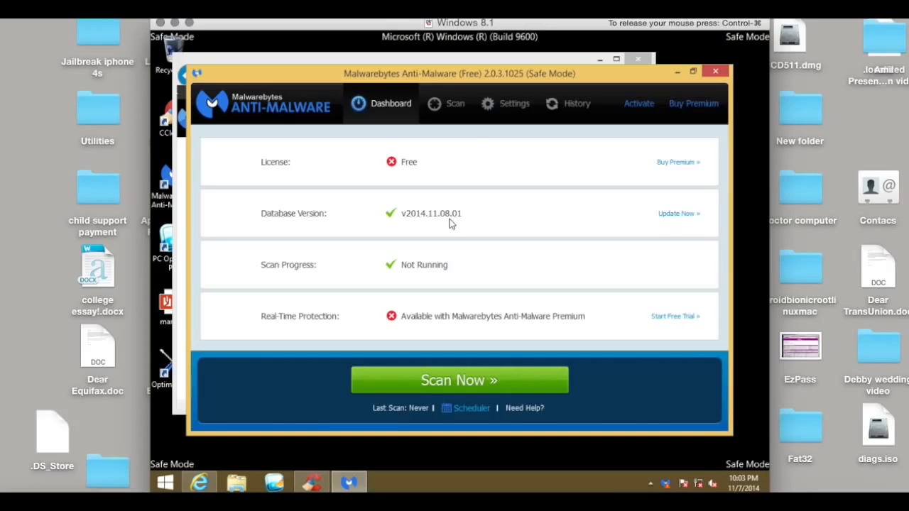
Step: Start a Threat Scan in Malwarebytes Anti-Malware, skipping the update check
{"action": "left_click", "coordinate": [448, 112]}
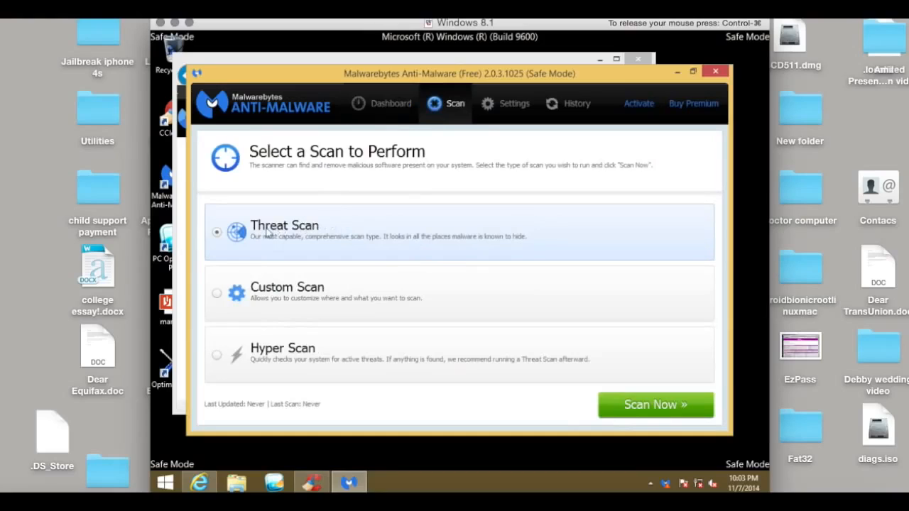
{"action": "left_click", "coordinate": [622, 405]}
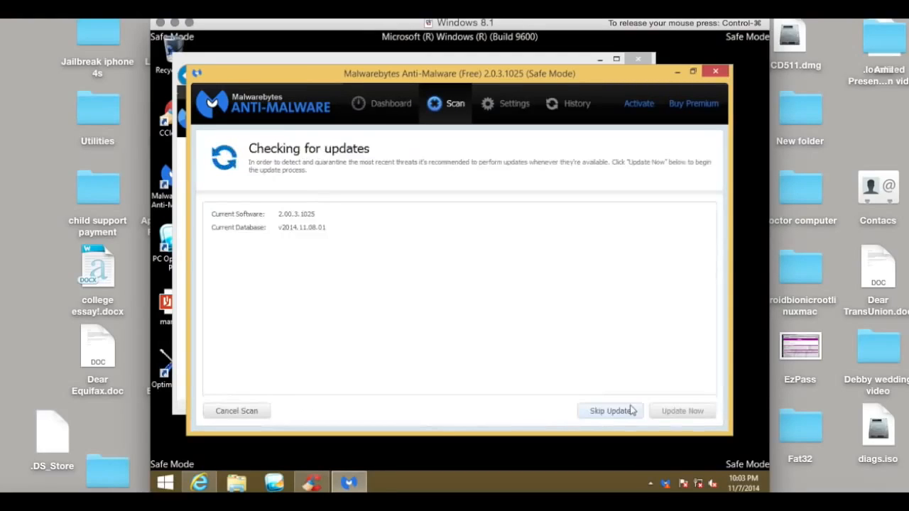
{"action": "left_click", "coordinate": [631, 409]}
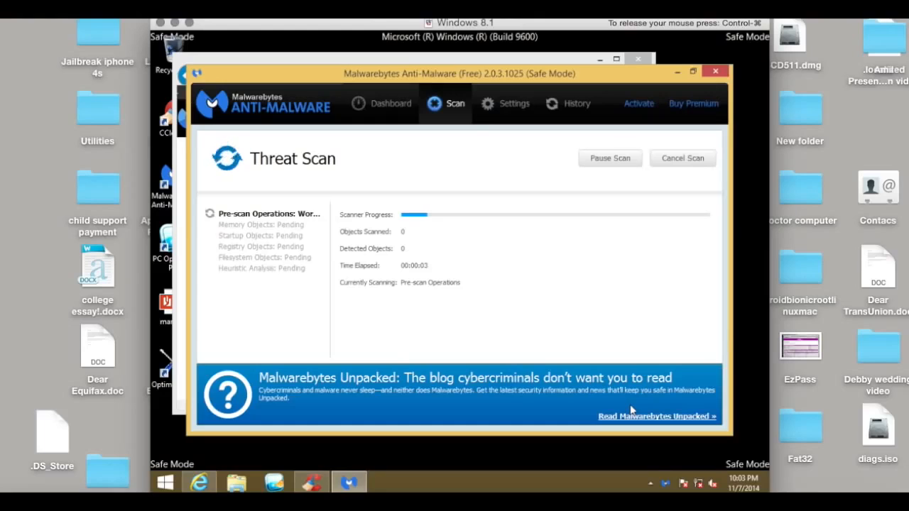
Step: Switch to CCleaner, scan the registry for issues, fix all selected issues without a registry backup, and close CCleaner
{"action": "left_click", "coordinate": [310, 483]}
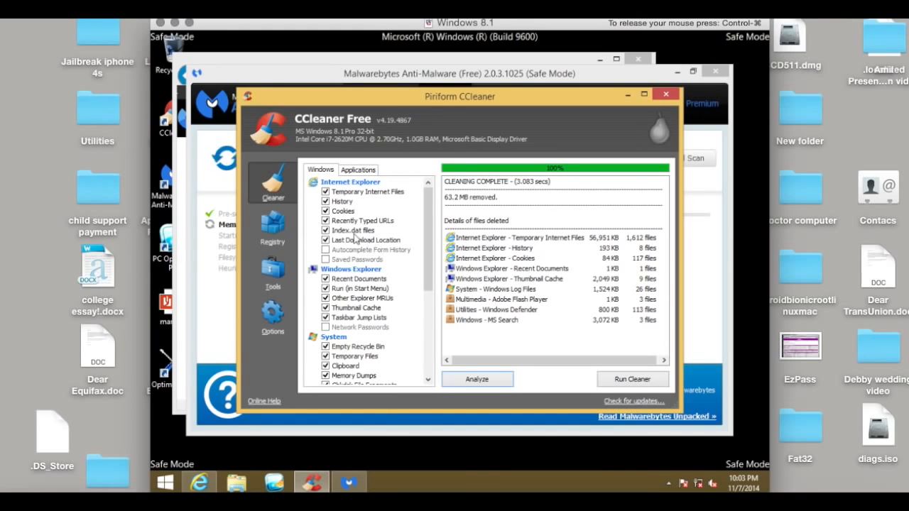
{"action": "left_click", "coordinate": [283, 227]}
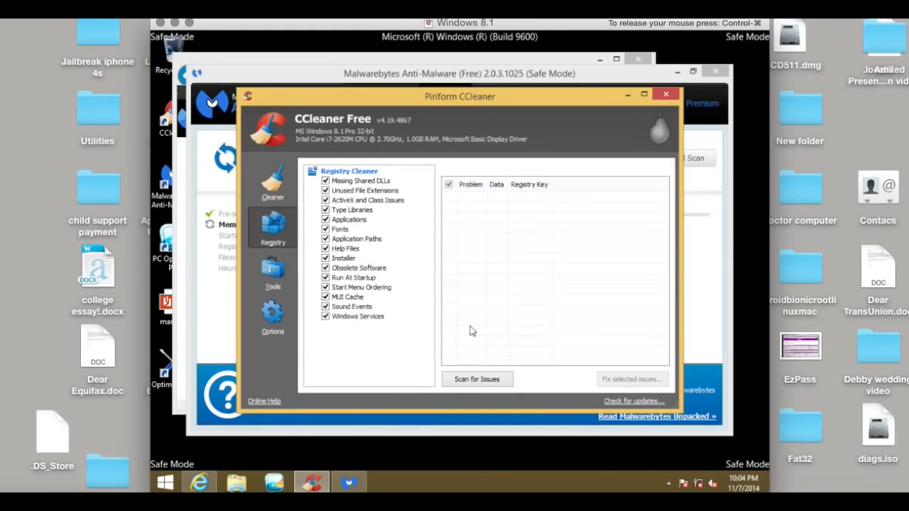
{"action": "left_click", "coordinate": [472, 382]}
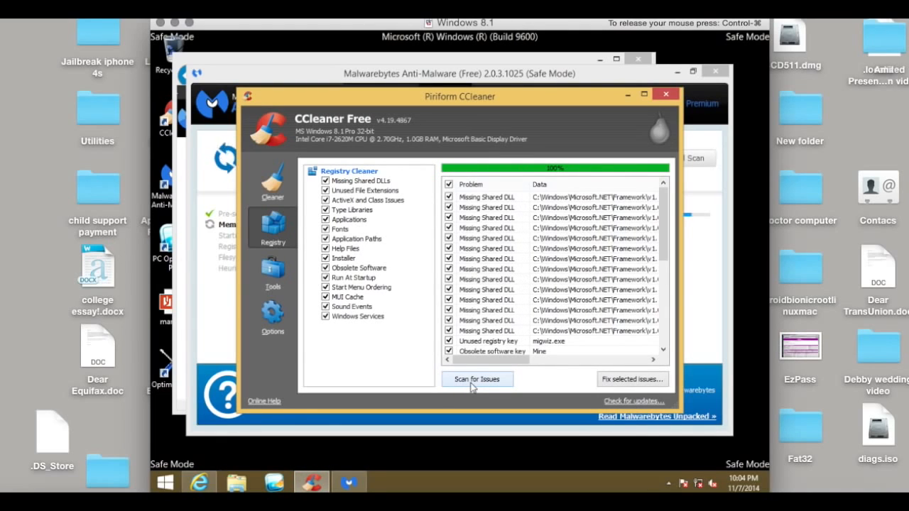
{"action": "left_click", "coordinate": [660, 386]}
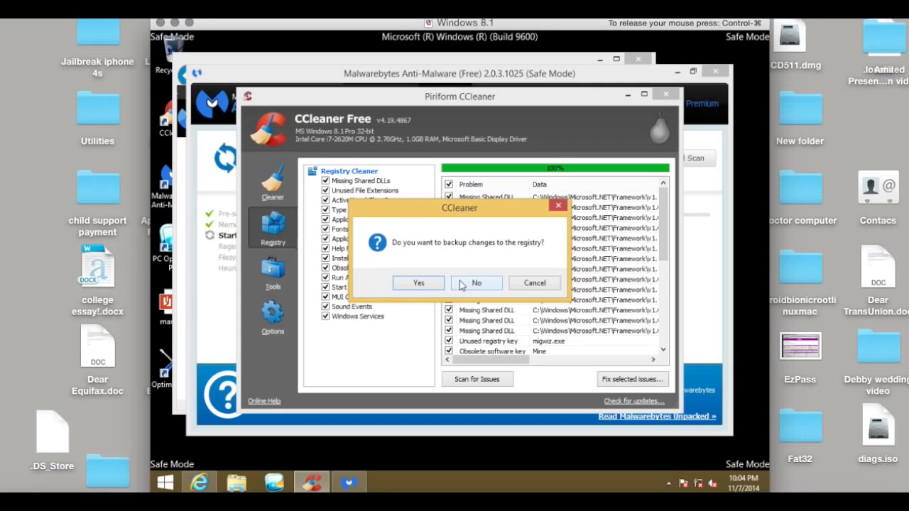
{"action": "left_click", "coordinate": [462, 283]}
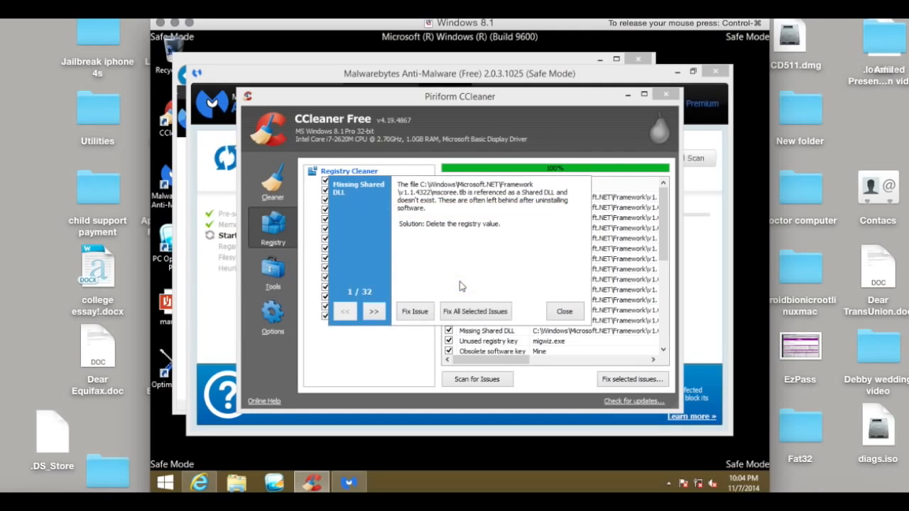
{"action": "left_click", "coordinate": [466, 316]}
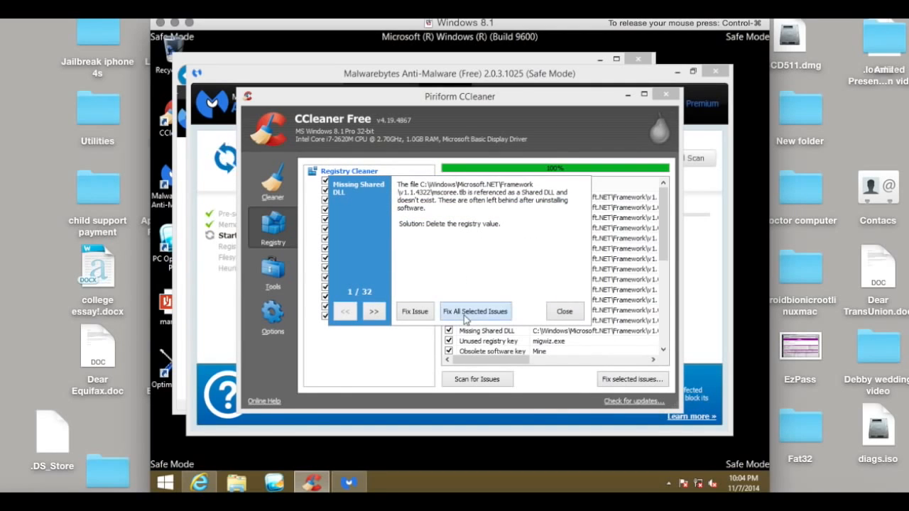
{"action": "left_click", "coordinate": [563, 312]}
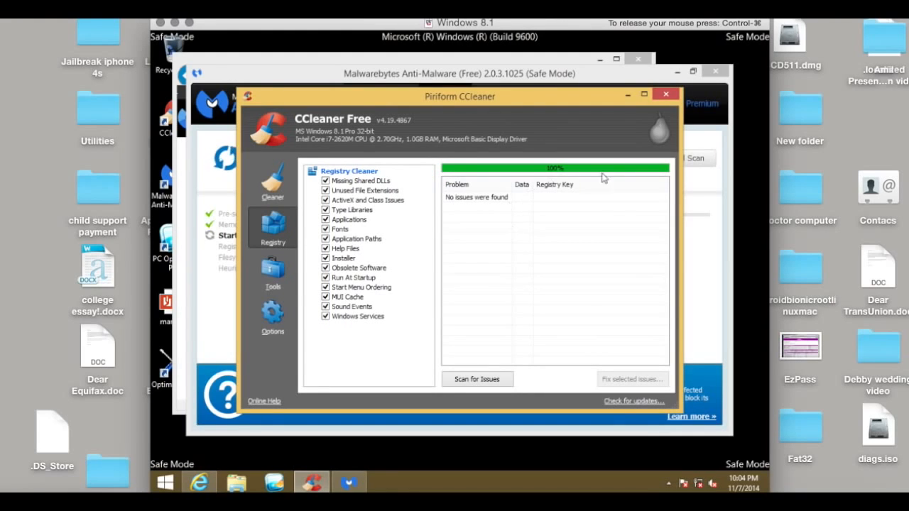
{"action": "left_click", "coordinate": [668, 97]}
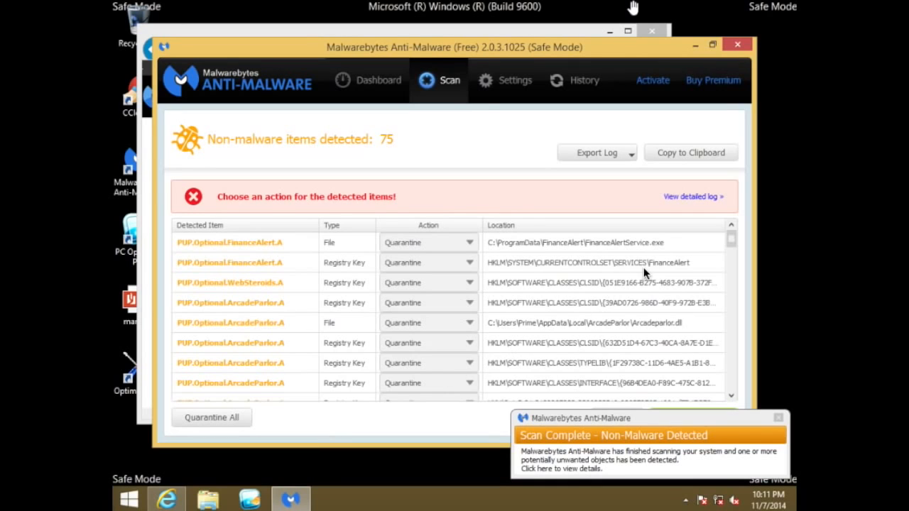
Step: Review the action choices for the items detected by Malwarebytes and quarantine all of them
{"action": "left_click", "coordinate": [455, 262]}
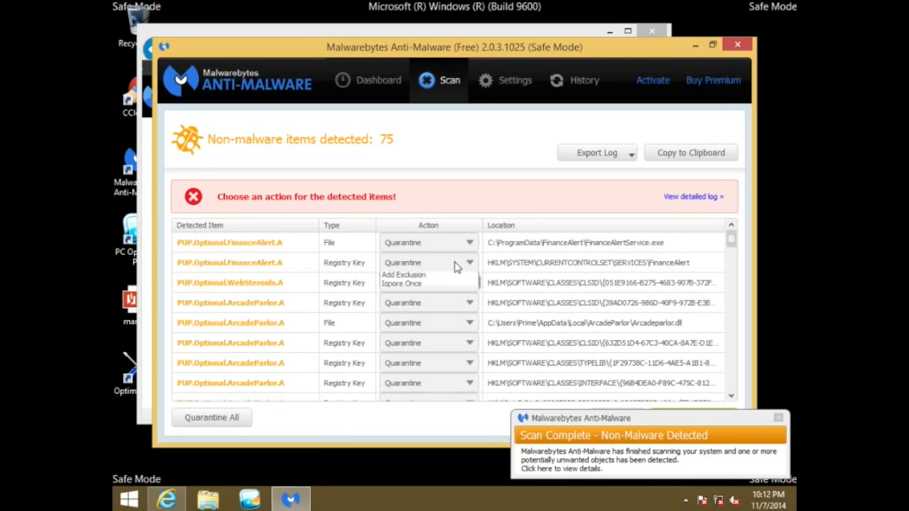
{"action": "left_click", "coordinate": [456, 266]}
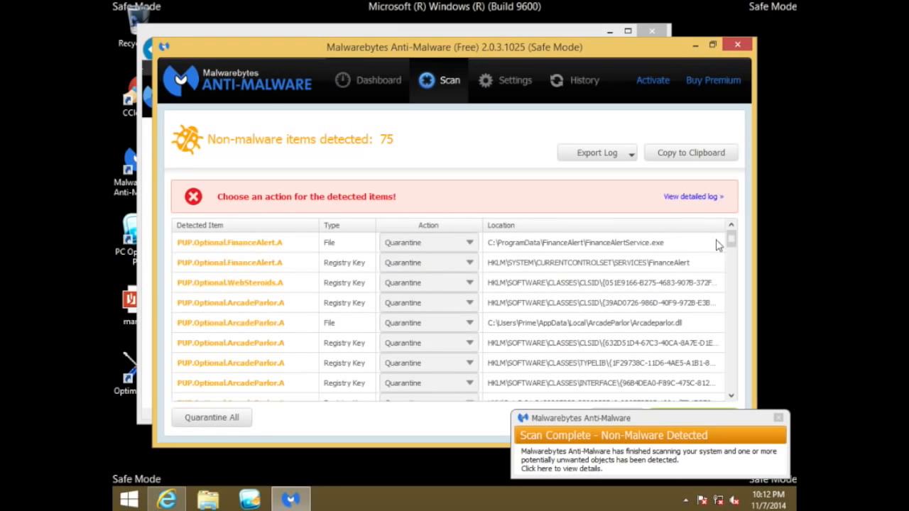
{"action": "mouse_move", "coordinate": [732, 242]}
{"action": "left_mouse_down"}
{"action": "mouse_move", "coordinate": [733, 373]}
{"action": "mouse_move", "coordinate": [749, 408]}
{"action": "mouse_move", "coordinate": [728, 228]}
{"action": "left_mouse_up"}
{"action": "left_click", "coordinate": [221, 420]}
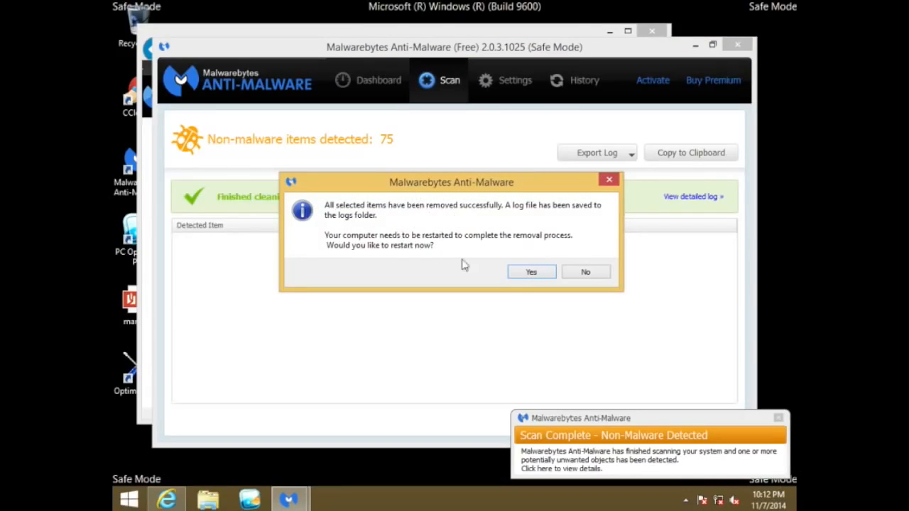
Step: Decline the restart, permanently delete all items in the Malwarebytes quarantine, and close Malwarebytes Anti-Malware
{"action": "left_click", "coordinate": [587, 274]}
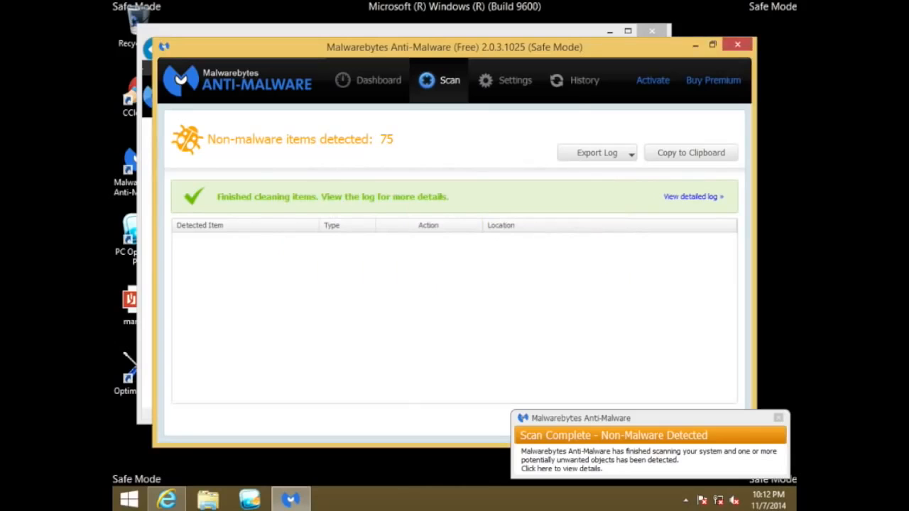
{"action": "left_click", "coordinate": [582, 81]}
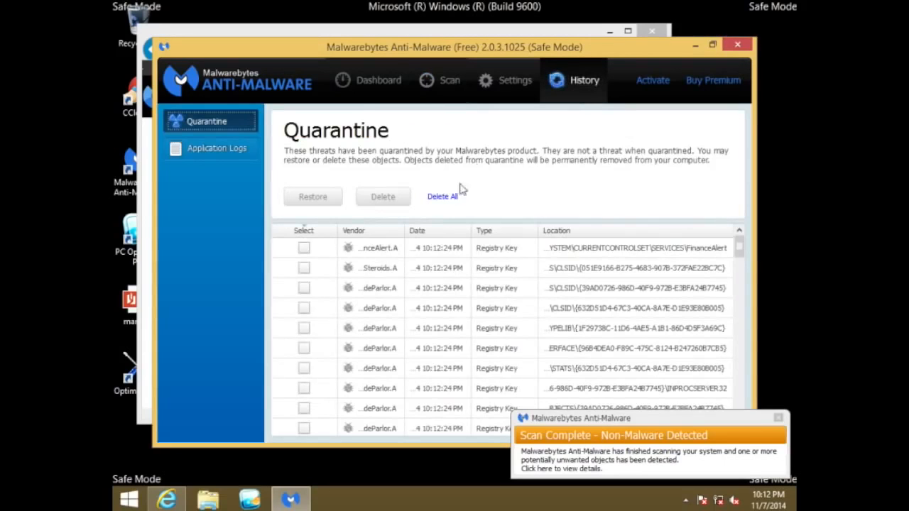
{"action": "left_click", "coordinate": [442, 197]}
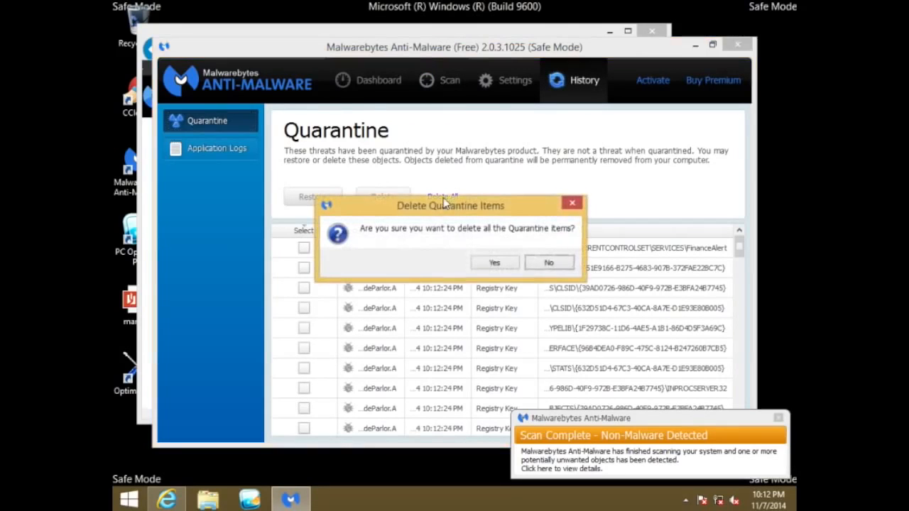
{"action": "left_click", "coordinate": [491, 262]}
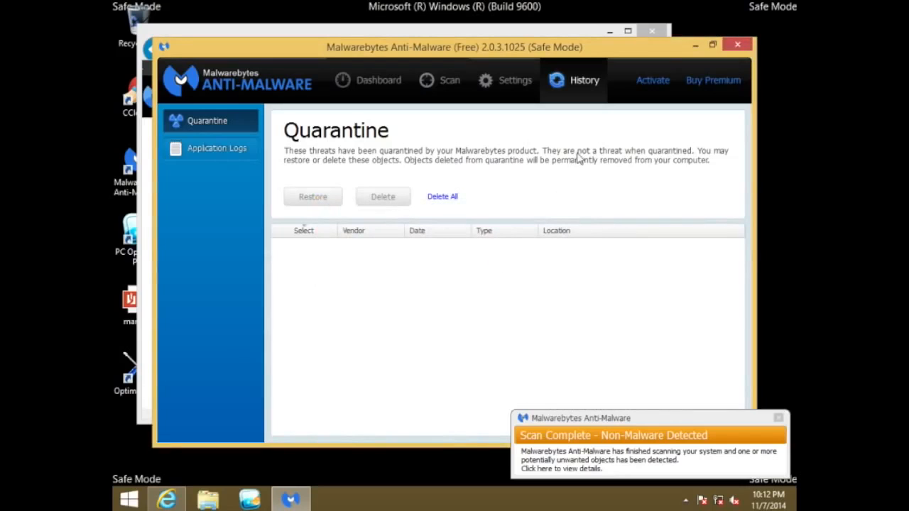
{"action": "left_click", "coordinate": [736, 46]}
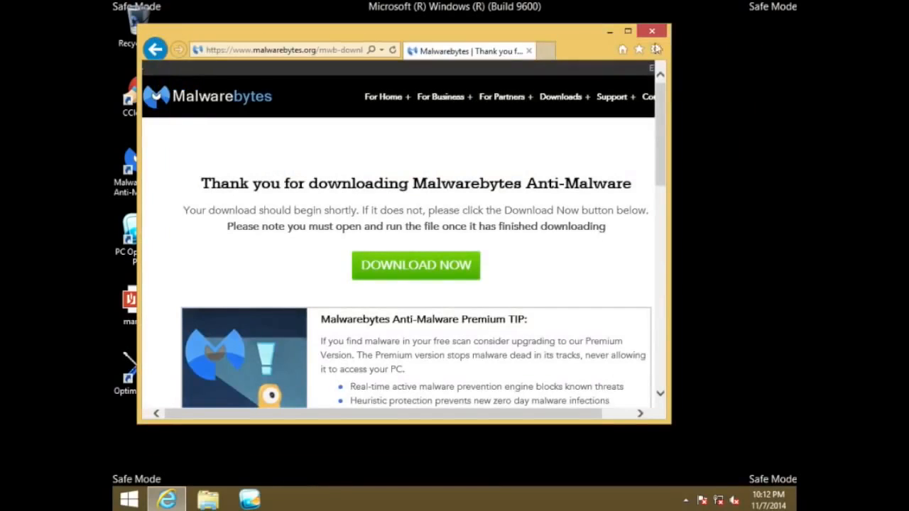
Step: Widen the Internet Explorer window, go to google.com, and search for tdsskiller
{"action": "left_click_drag", "start_coordinate": [670, 64], "coordinate": [760, 64]}
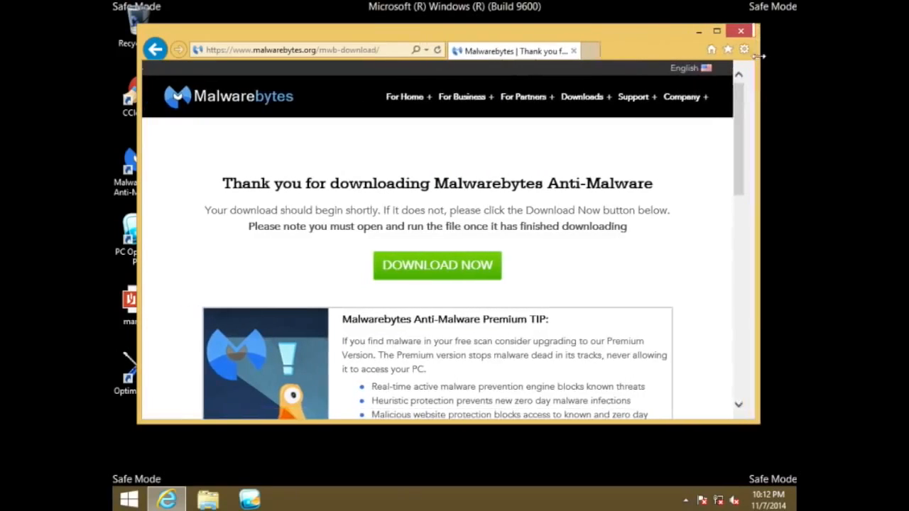
{"action": "left_click", "coordinate": [353, 50]}
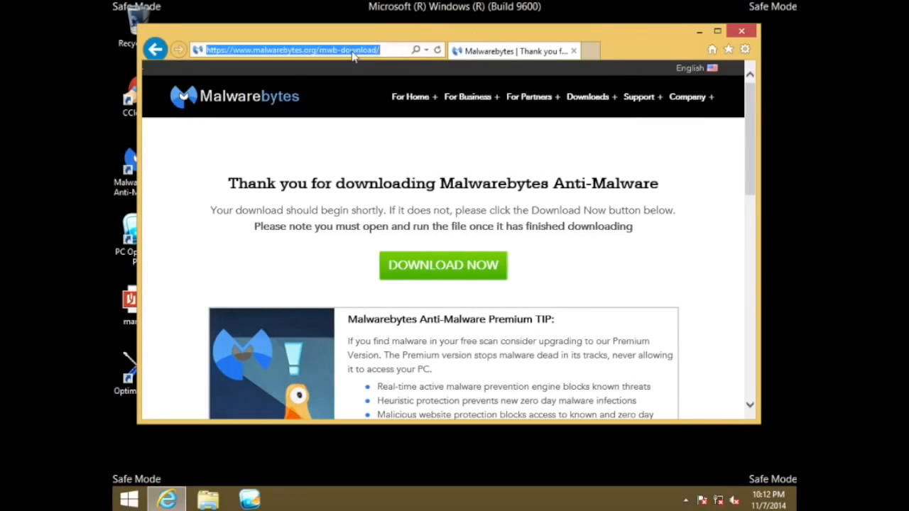
{"action": "type", "text": "google.com/"}
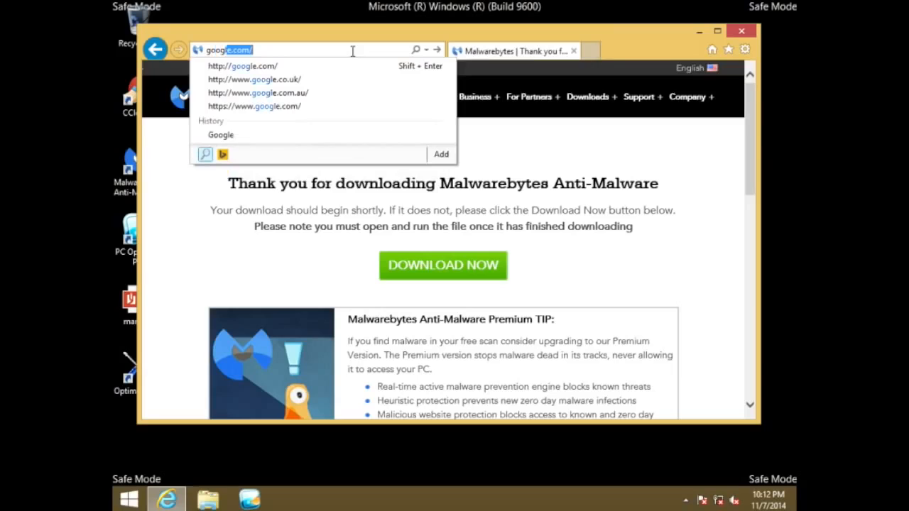
{"action": "key", "text": "Return"}
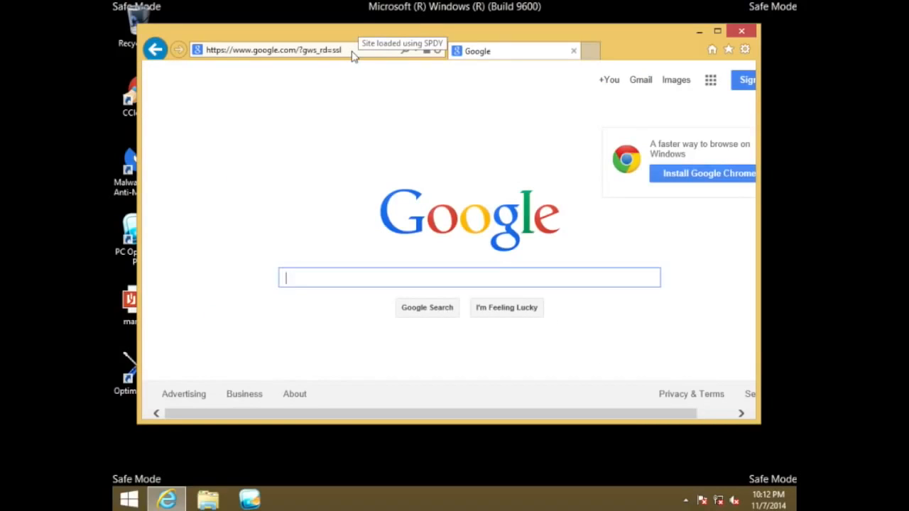
{"action": "type", "text": "td"}
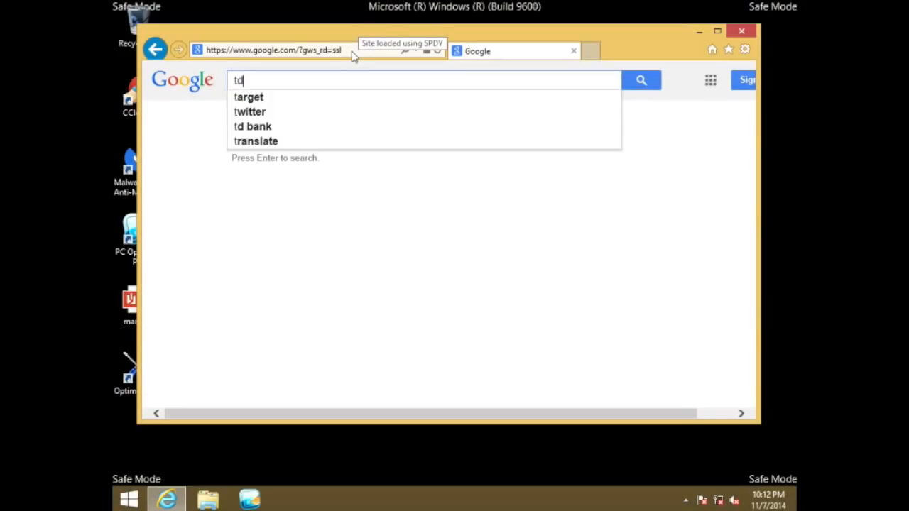
{"action": "type", "text": "sskiller"}
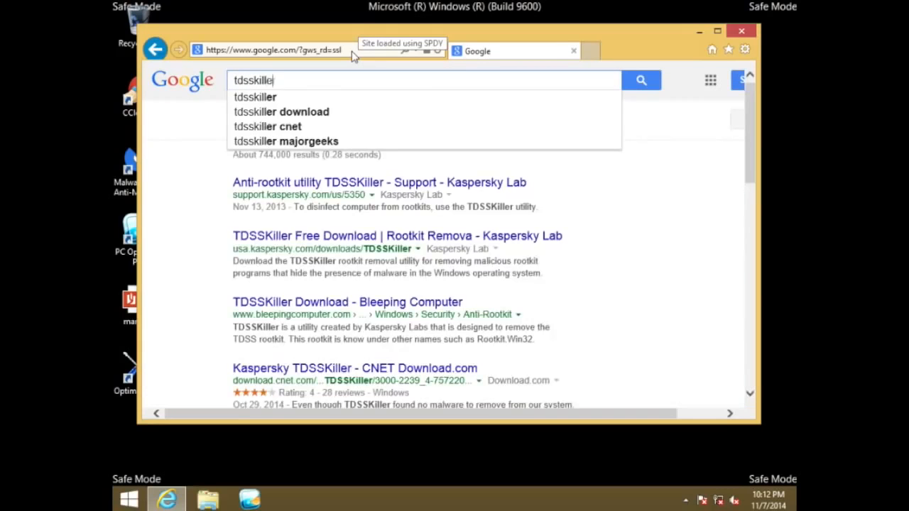
Step: Open Bleeping Computer's TDSSKiller download page, then download and run the EXE version
{"action": "left_click", "coordinate": [310, 302]}
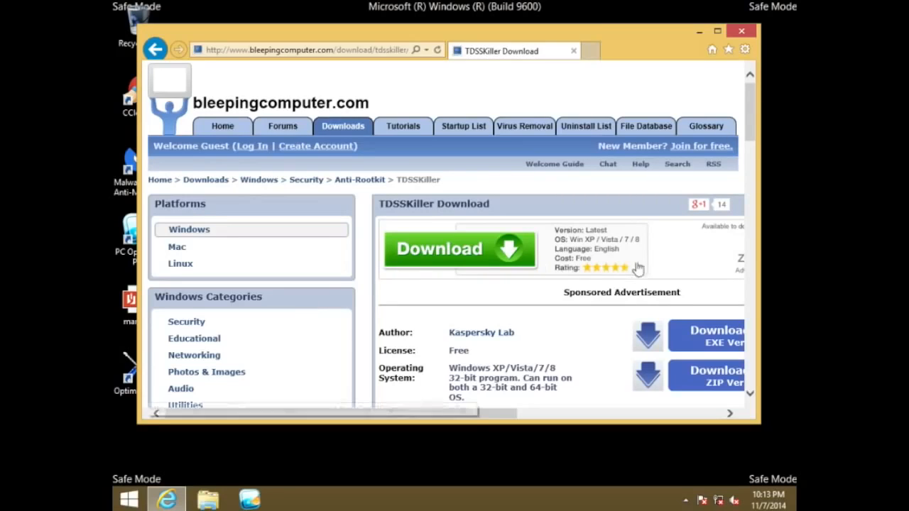
{"action": "left_click", "coordinate": [645, 338]}
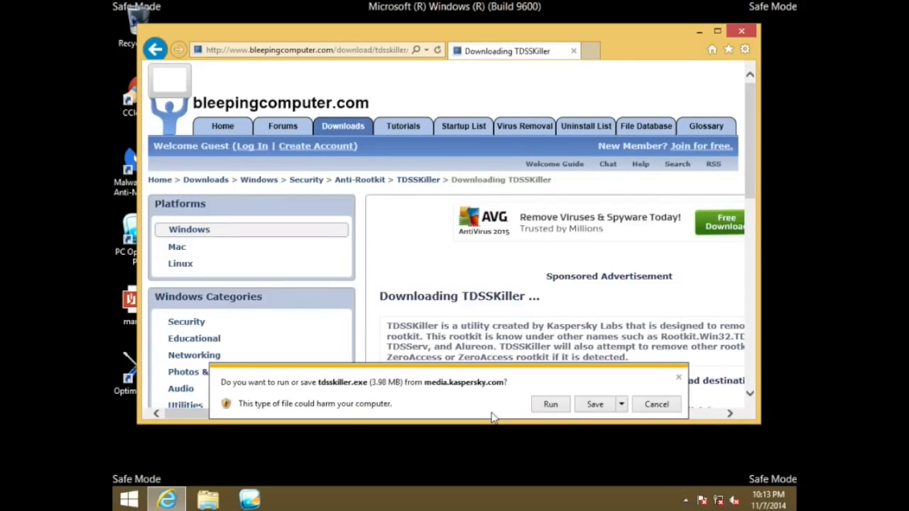
{"action": "left_click", "coordinate": [551, 404]}
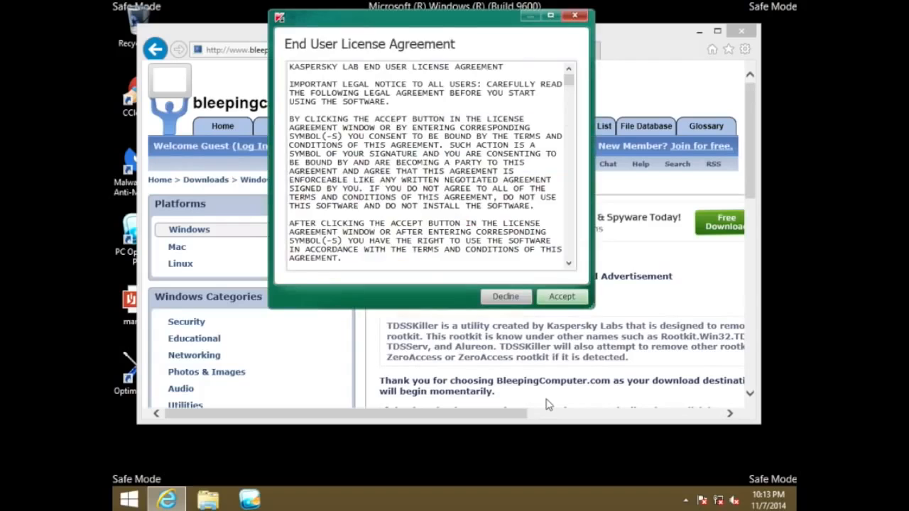
Step: Accept the Kaspersky license agreement and KSN statement, run a TDSSKiller scan, and close the utility
{"action": "left_click", "coordinate": [558, 301]}
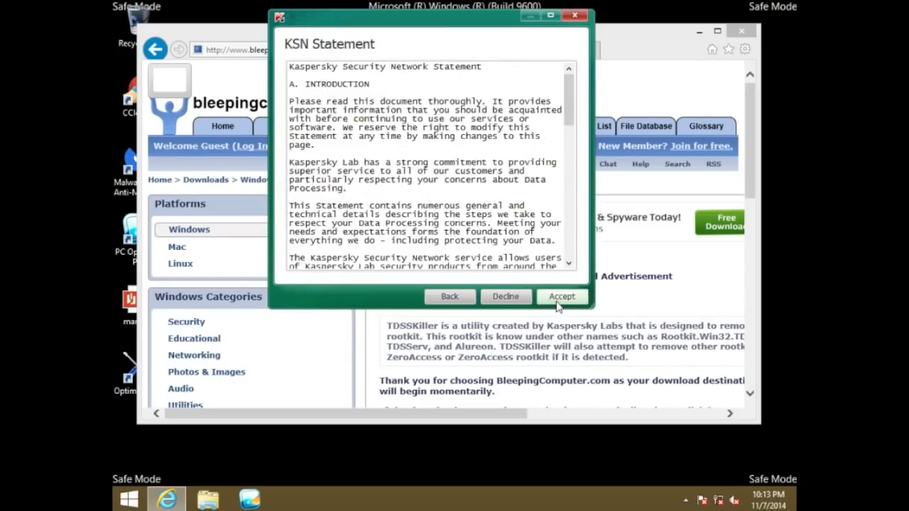
{"action": "left_click", "coordinate": [559, 304]}
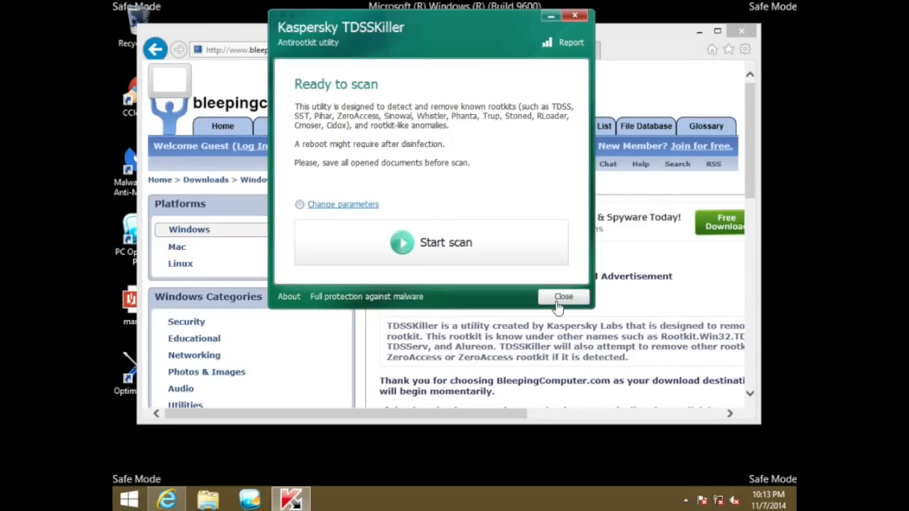
{"action": "left_click", "coordinate": [475, 249]}
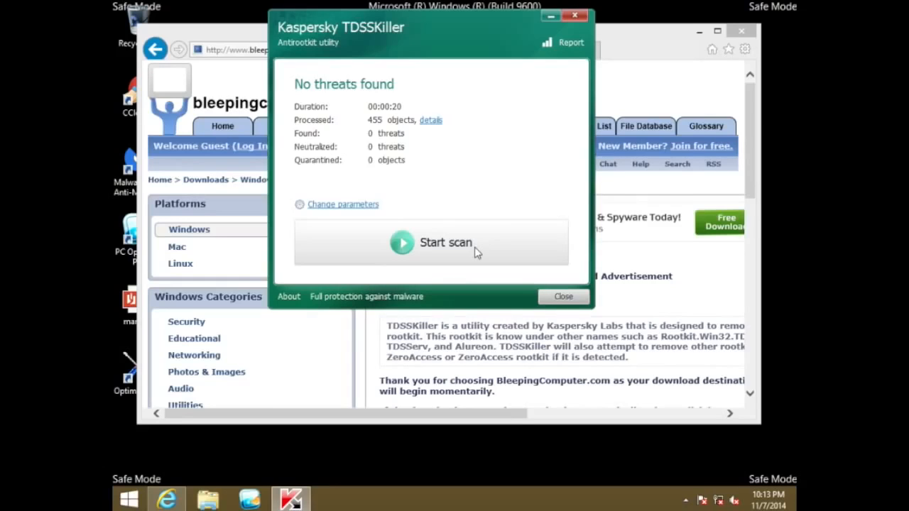
{"action": "left_click", "coordinate": [563, 297]}
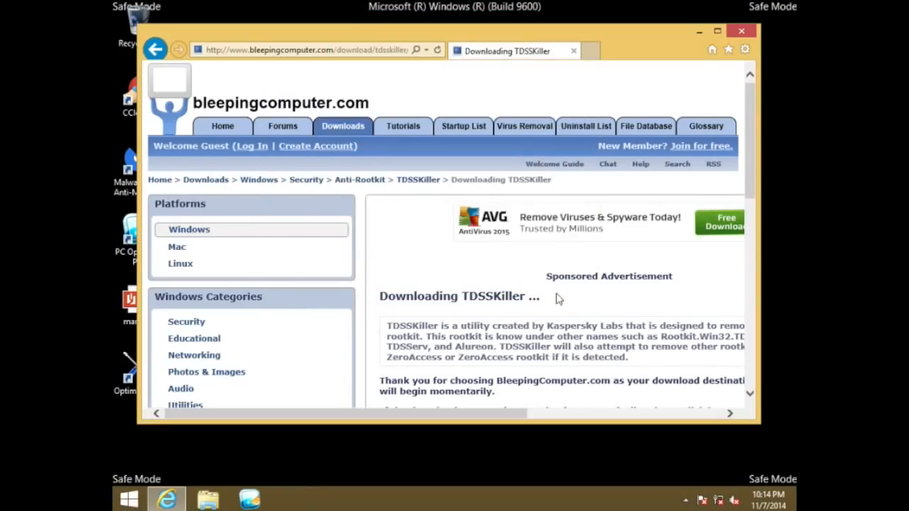
Step: Go to google.com and search for kaspersky virus removal tool
{"action": "left_click", "coordinate": [331, 51]}
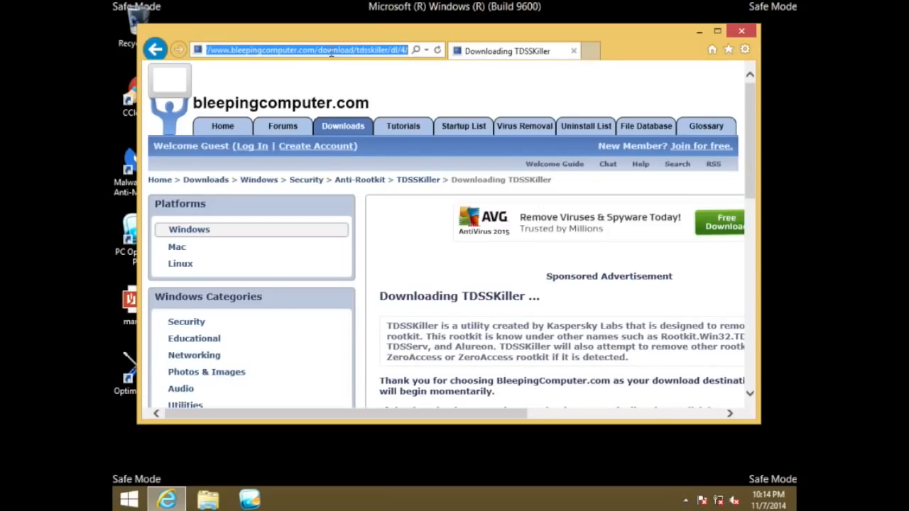
{"action": "type", "text": "google.com/"}
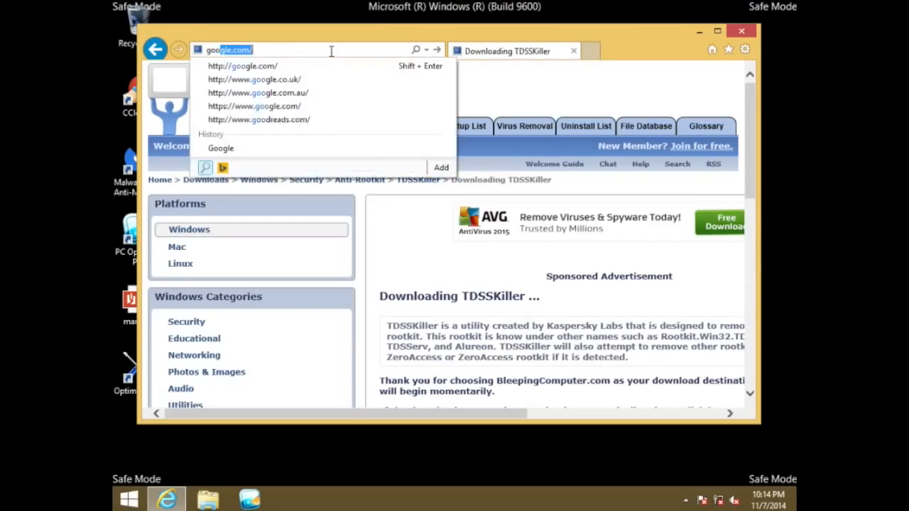
{"action": "key", "text": "Return"}
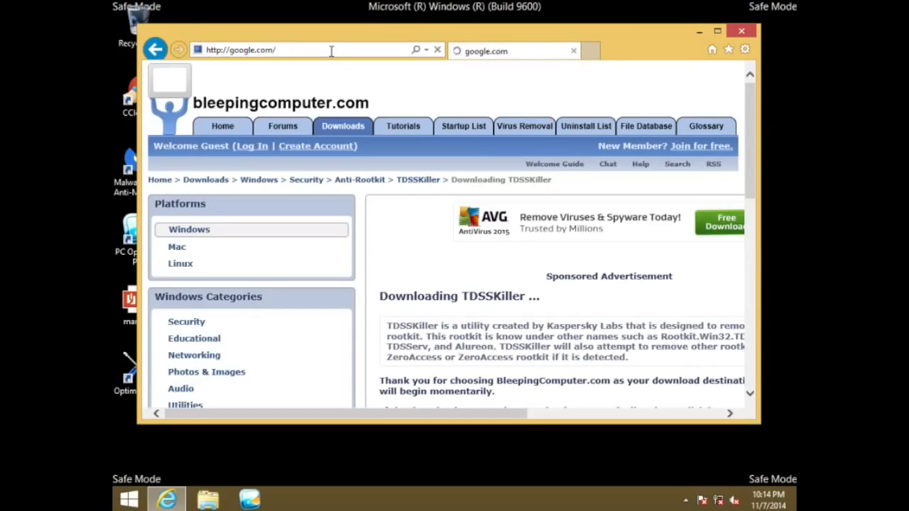
{"action": "left_click", "coordinate": [311, 277]}
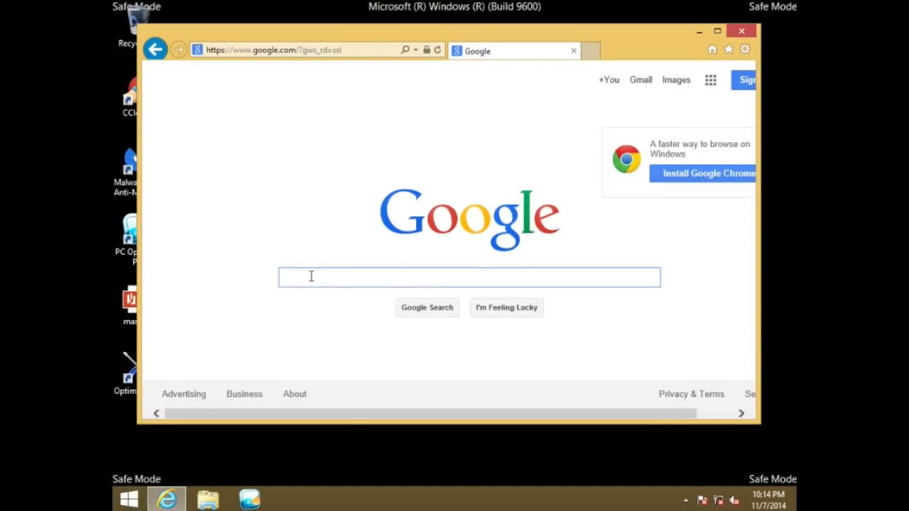
{"action": "type", "text": "kas"}
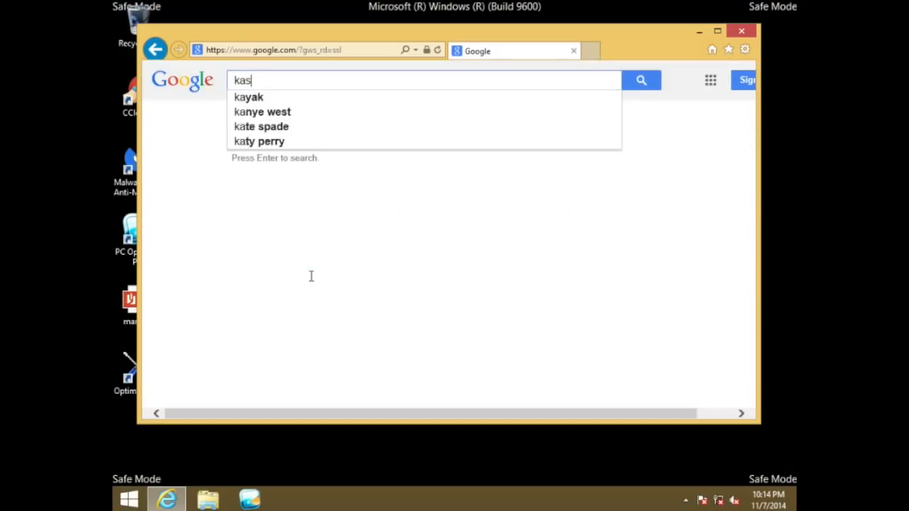
{"action": "type", "text": "persk"}
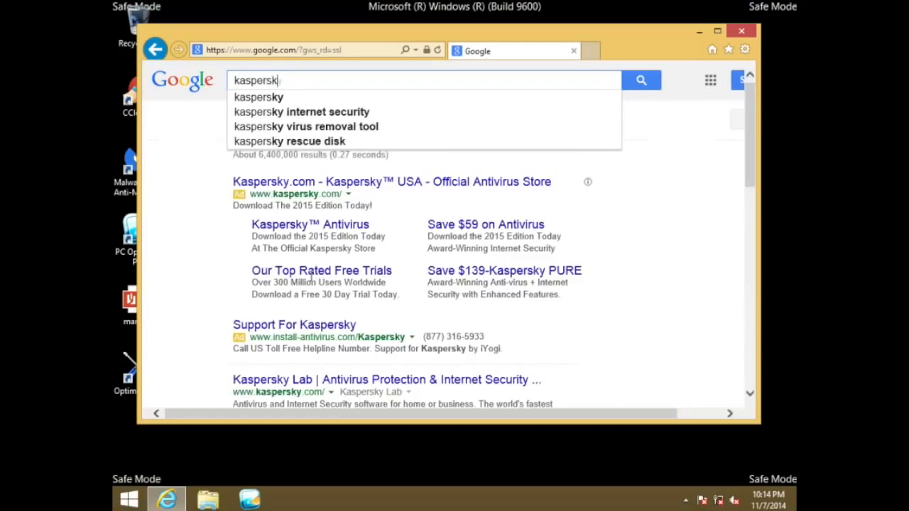
{"action": "key", "text": "Down"}
{"action": "key", "text": "Down"}
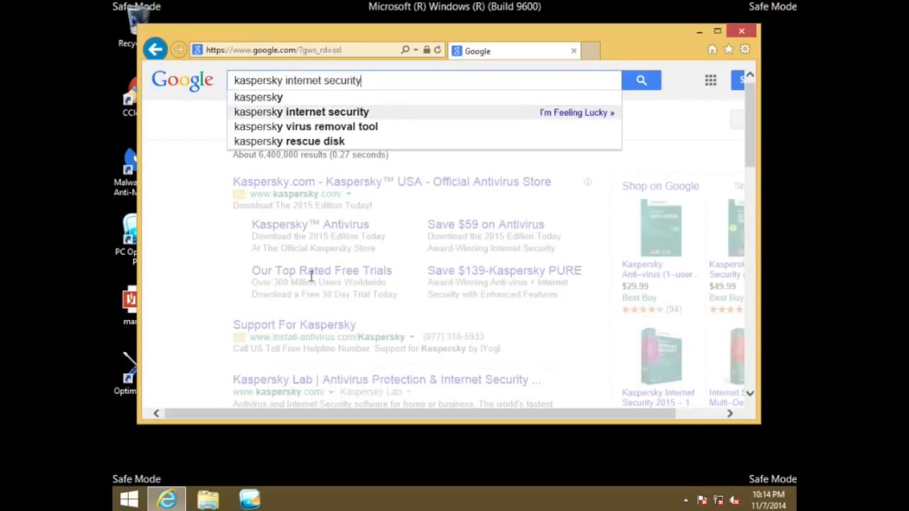
{"action": "key", "text": "Down"}
{"action": "key", "text": "Return"}
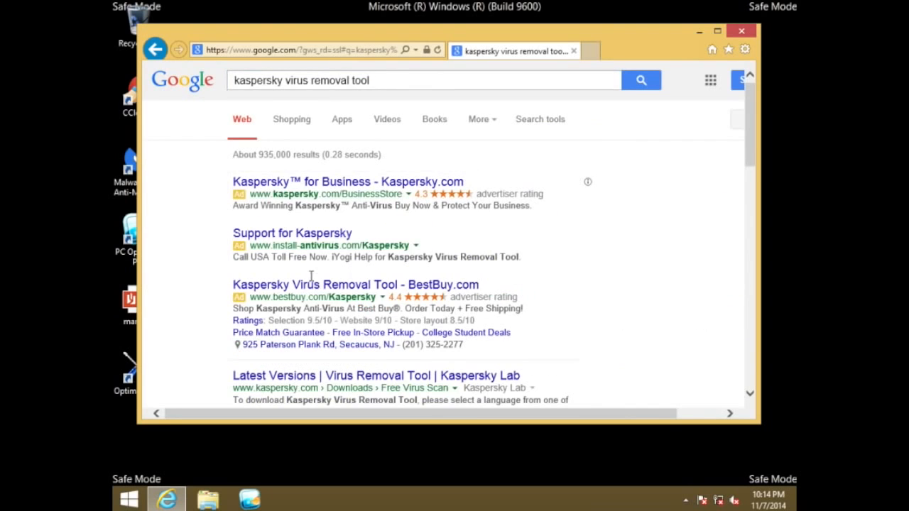
Step: Open Kaspersky Lab's Virus Removal Tool page and start downloading the English Version 11 installer with the option to run it
{"action": "left_click_drag", "start_coordinate": [757, 115], "coordinate": [755, 142]}
{"action": "left_click", "coordinate": [439, 270]}
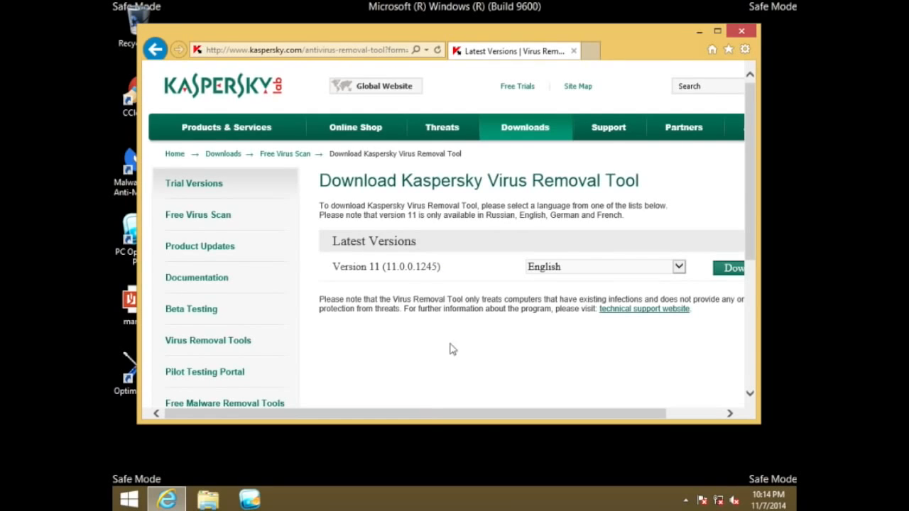
{"action": "left_click_drag", "start_coordinate": [430, 414], "coordinate": [471, 416]}
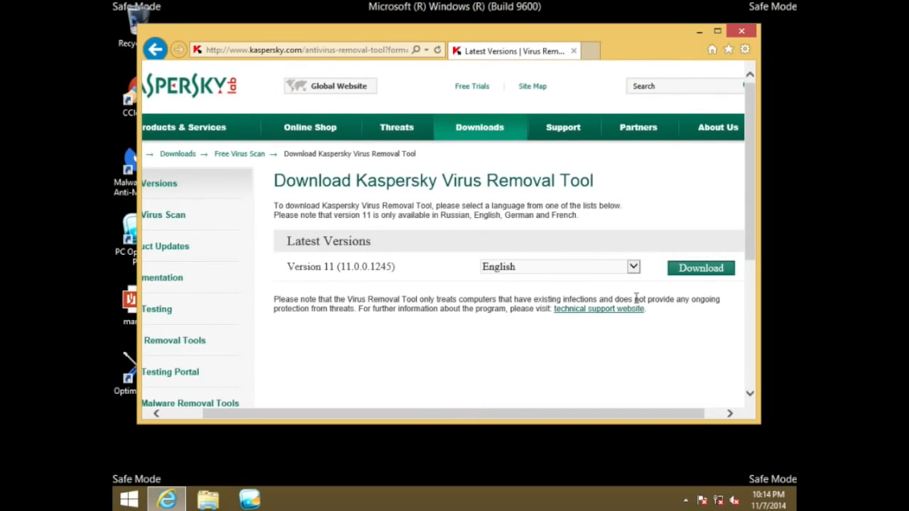
{"action": "left_click", "coordinate": [699, 274]}
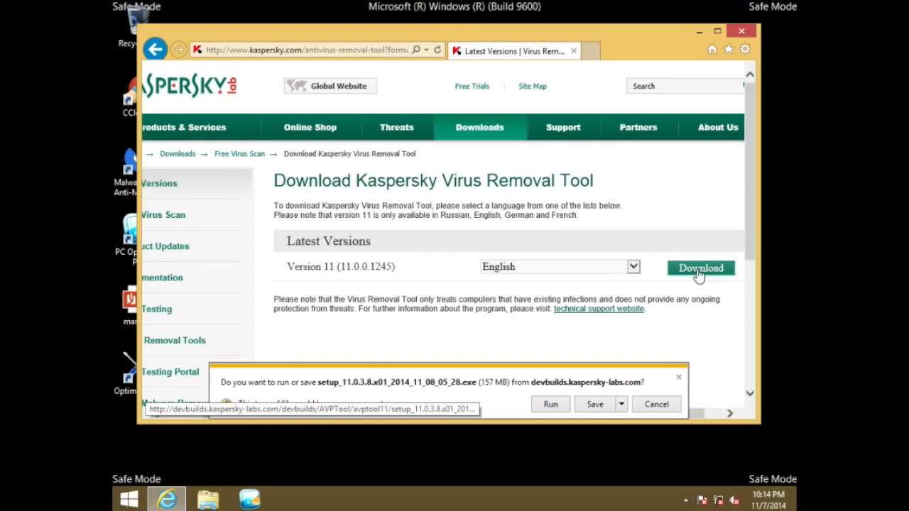
{"action": "left_click", "coordinate": [551, 404]}
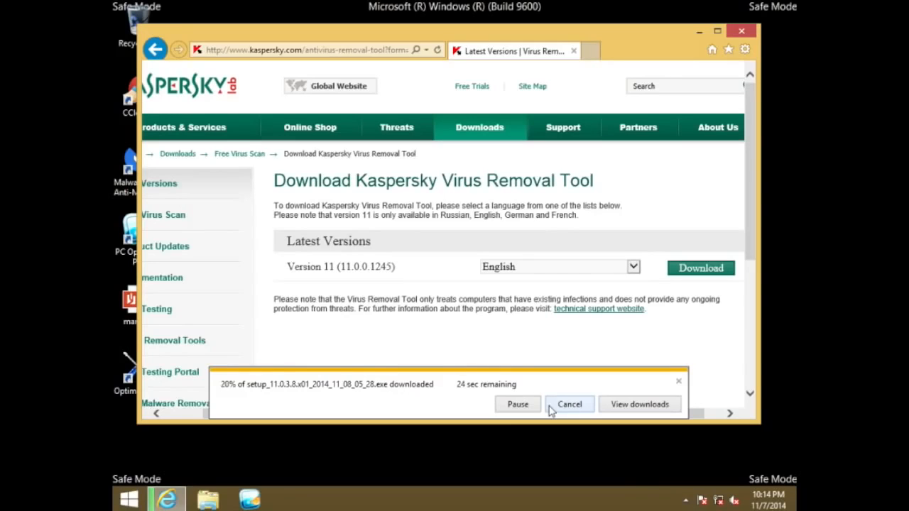
{"action": "left_click", "coordinate": [686, 500]}
{"action": "left_click", "coordinate": [686, 500]}
{"action": "left_click", "coordinate": [686, 501]}
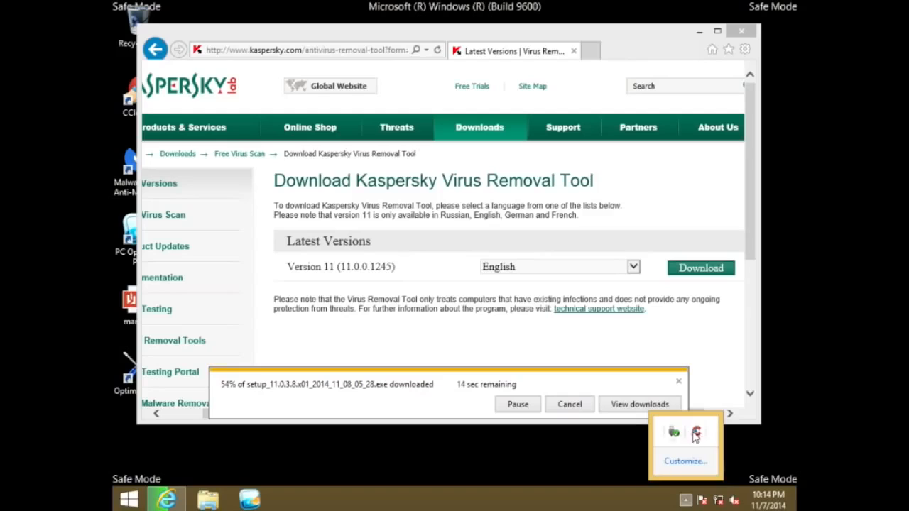
{"action": "left_click", "coordinate": [686, 500]}
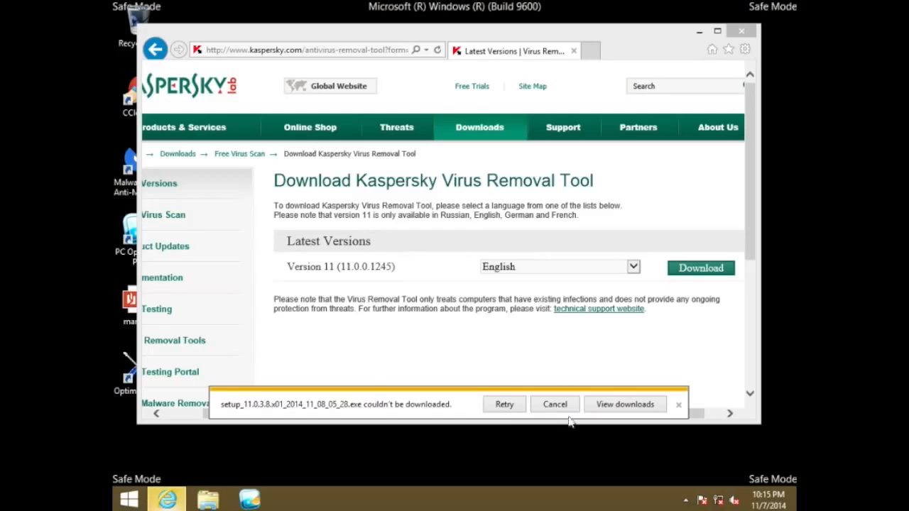
Step: Open the browser's download list, try to retry the Kaspersky setup download, and cancel that download entry
{"action": "left_click", "coordinate": [603, 405]}
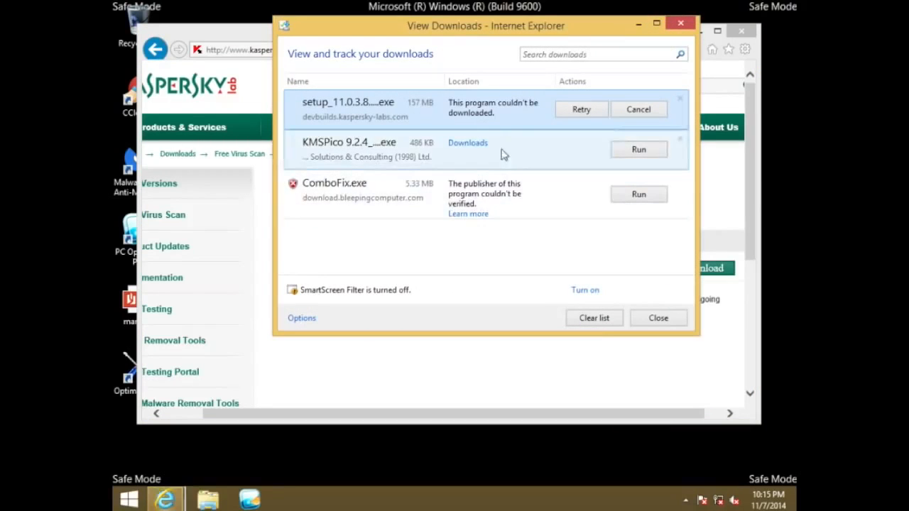
{"action": "left_click", "coordinate": [579, 115]}
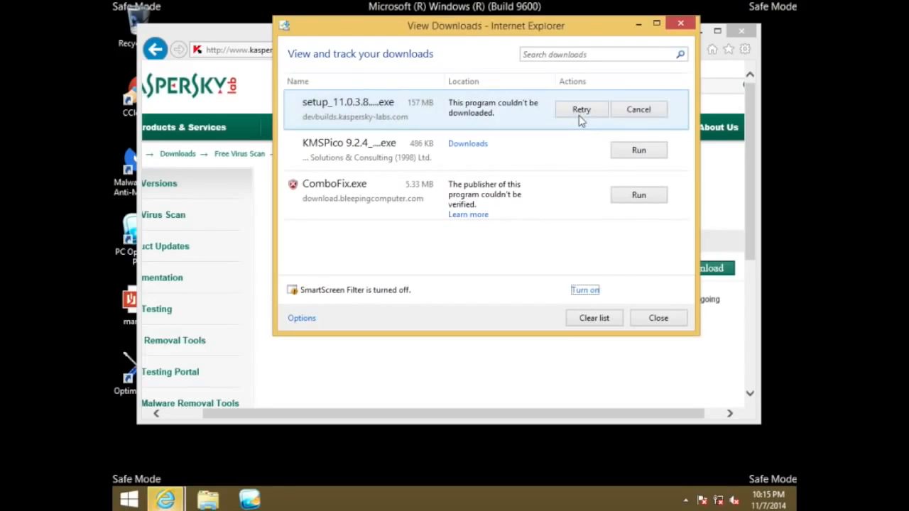
{"action": "left_click", "coordinate": [618, 117]}
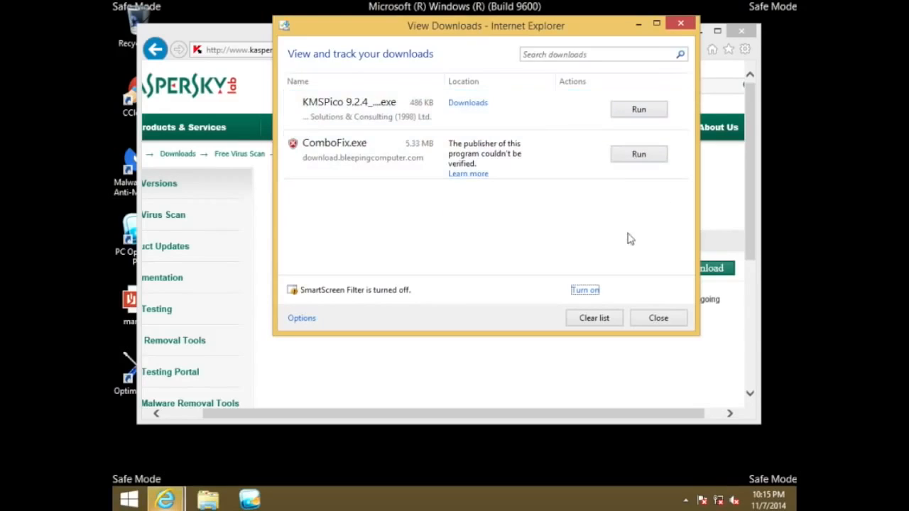
Step: Download the English Version 11 Kaspersky Virus Removal Tool installer by saving it, run the file, and close the browser
{"action": "left_click", "coordinate": [648, 316]}
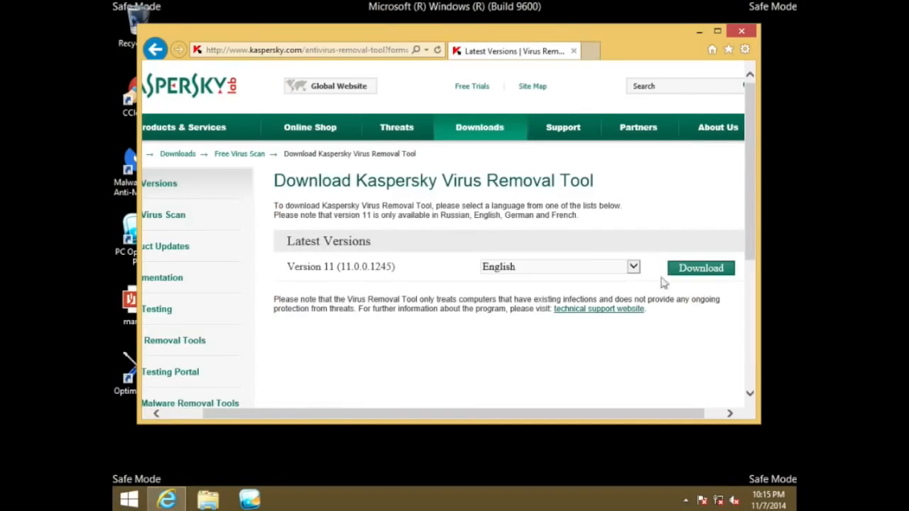
{"action": "left_click", "coordinate": [695, 276]}
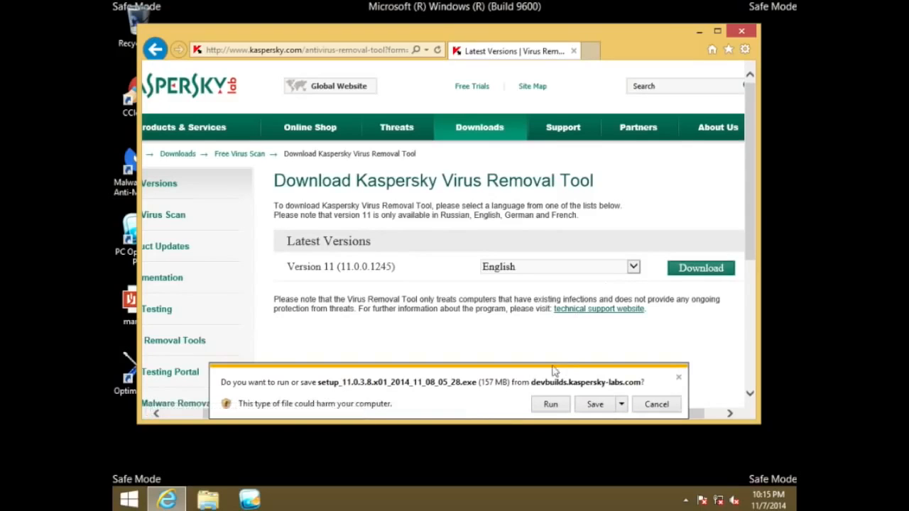
{"action": "left_click", "coordinate": [590, 412]}
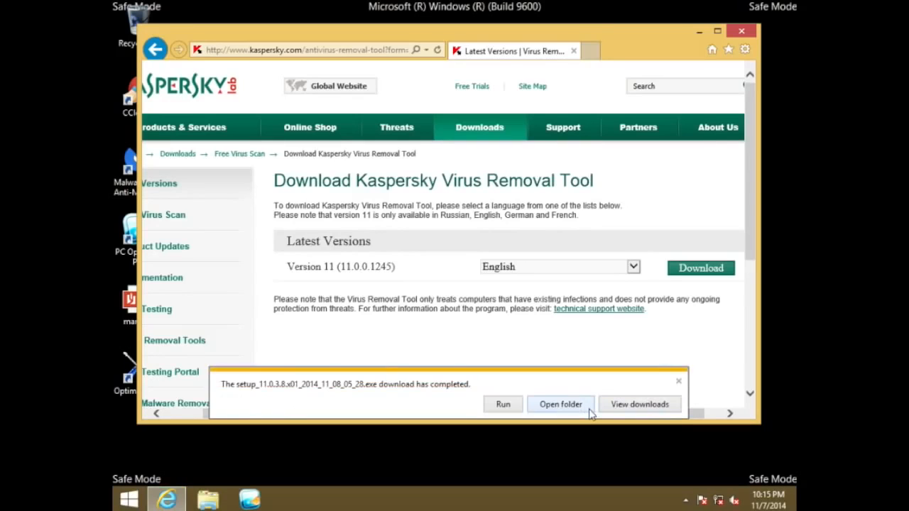
{"action": "left_click", "coordinate": [503, 405]}
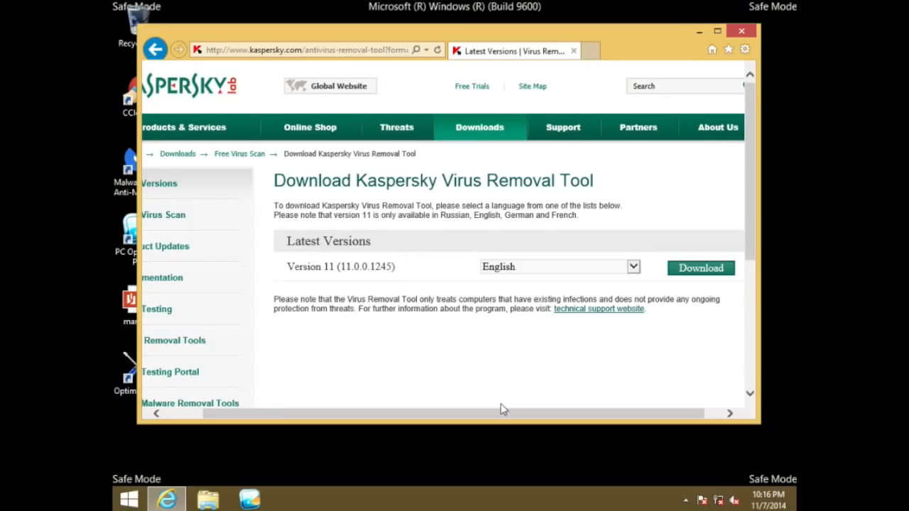
{"action": "left_click", "coordinate": [741, 31]}
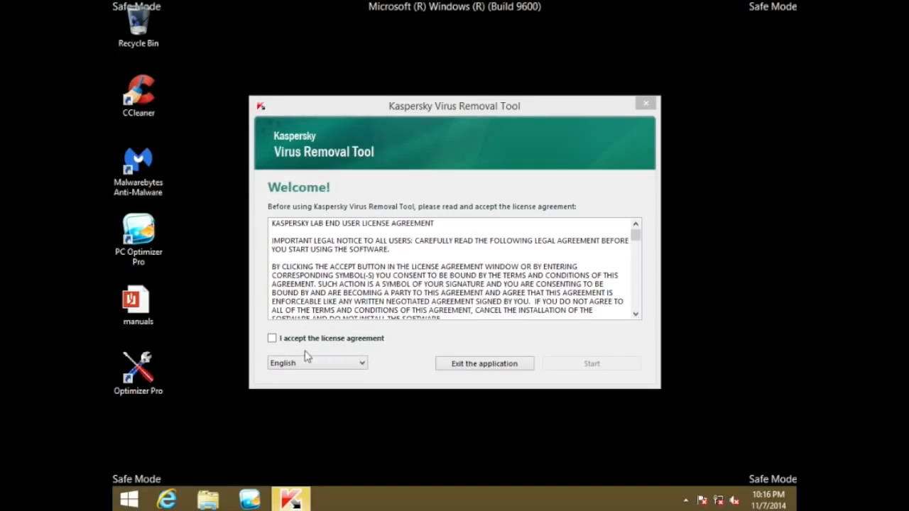
Step: Accept the Kaspersky Virus Removal Tool license agreement, run an automatic scan, and close the tool
{"action": "left_click", "coordinate": [272, 338]}
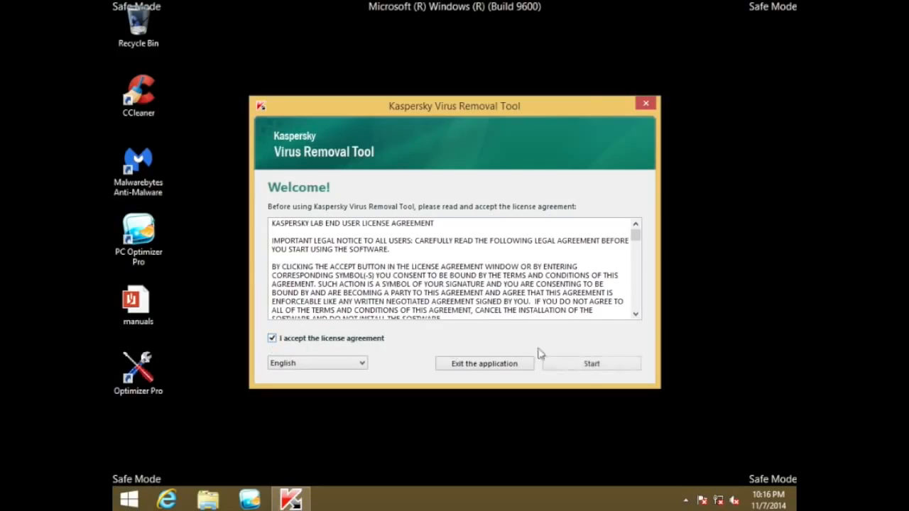
{"action": "left_click", "coordinate": [580, 367]}
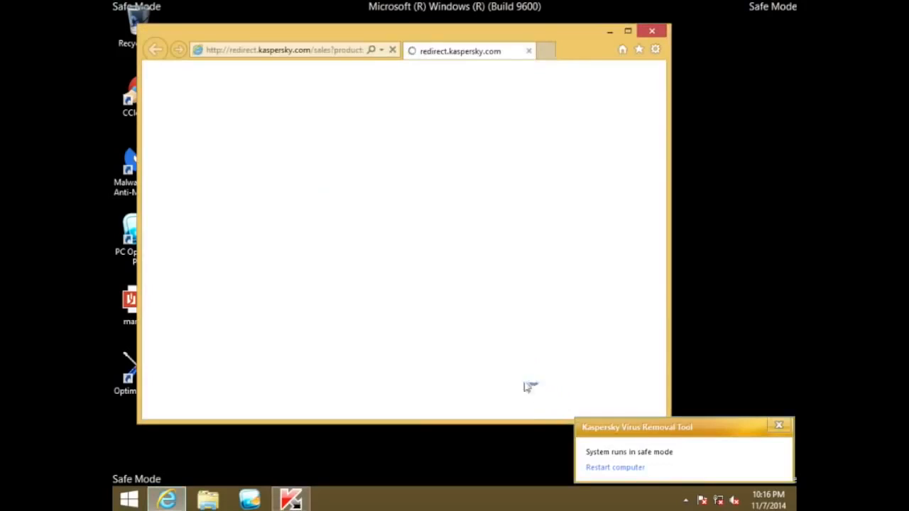
{"action": "left_click", "coordinate": [652, 31]}
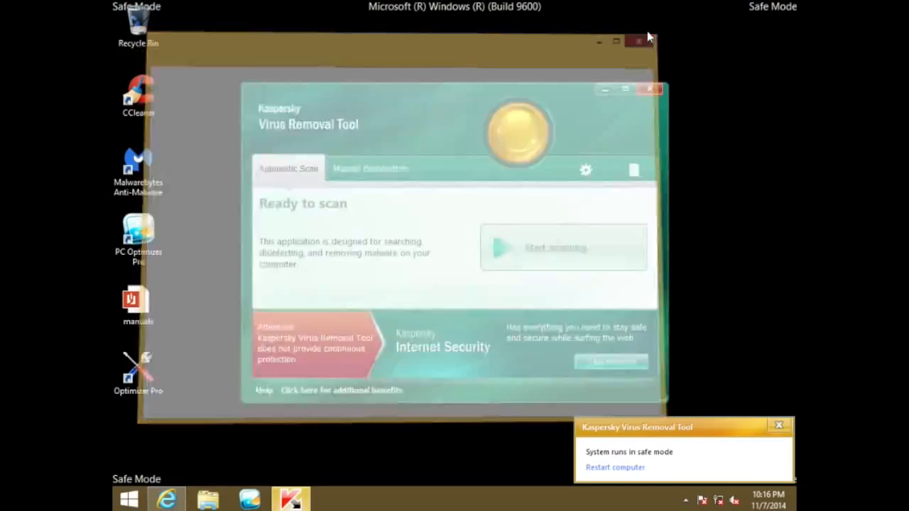
{"action": "left_click", "coordinate": [521, 262]}
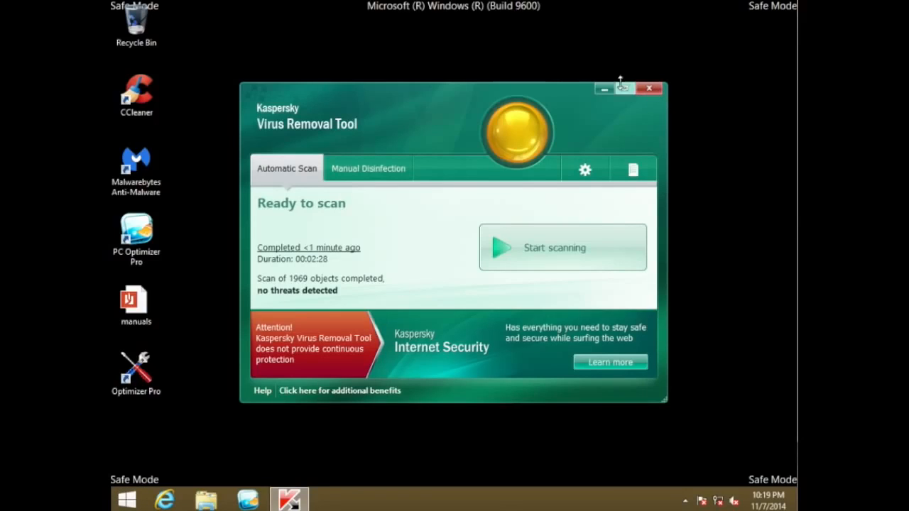
{"action": "left_click", "coordinate": [649, 88]}
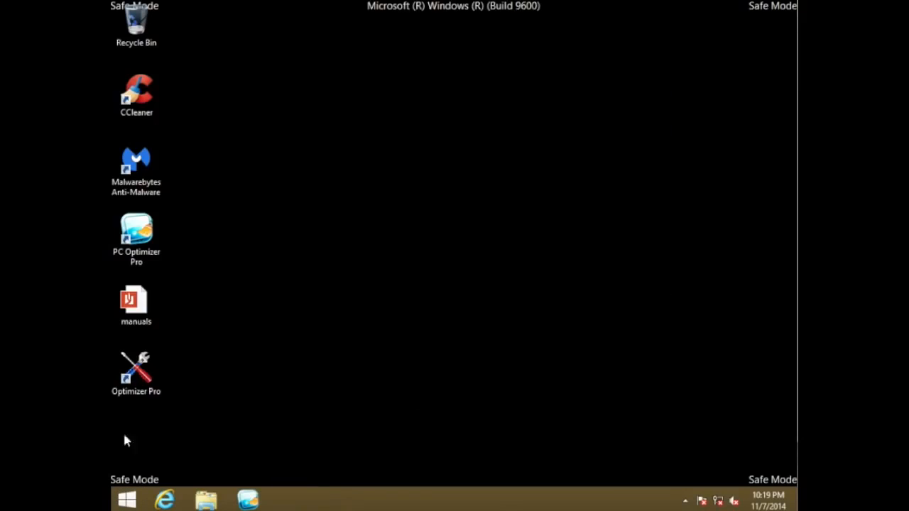
Step: Open Programs and Features and try to uninstall ChocolateBar by We-Care.com v1.0.1.0
{"action": "right_click", "coordinate": [129, 501]}
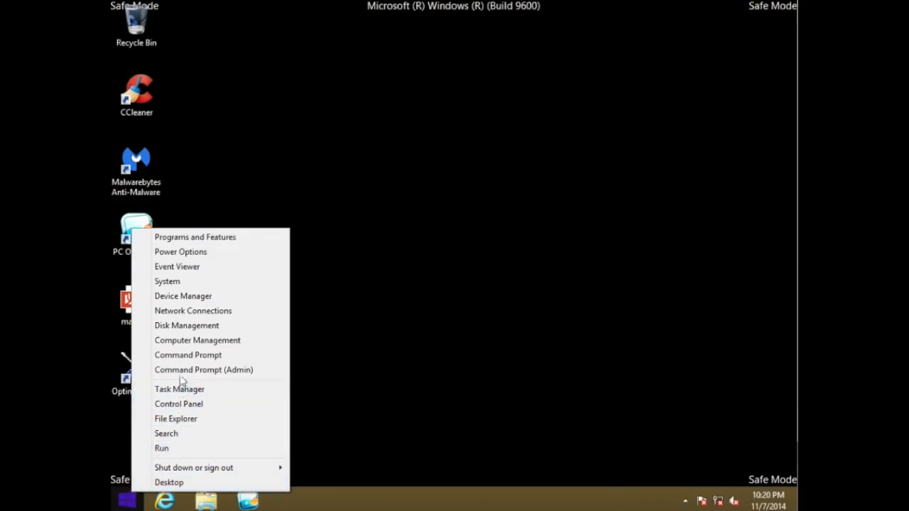
{"action": "left_click", "coordinate": [192, 245]}
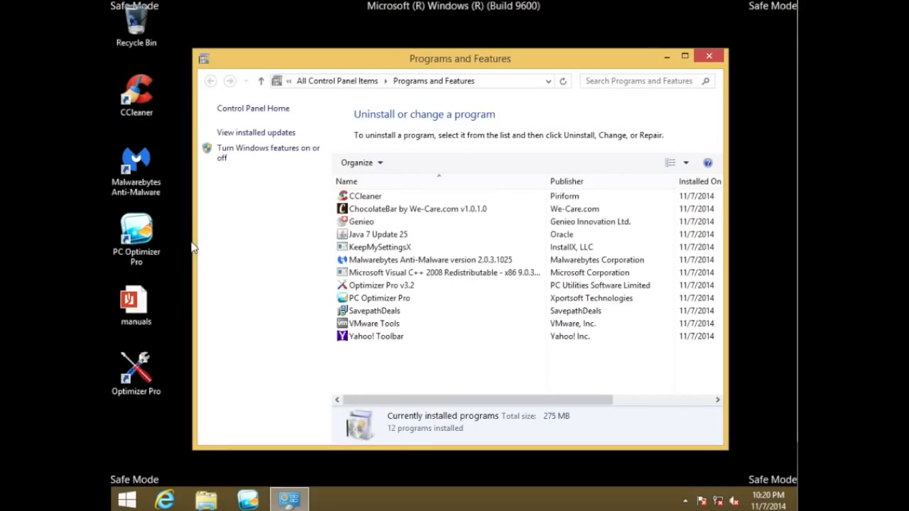
{"action": "left_click", "coordinate": [396, 212]}
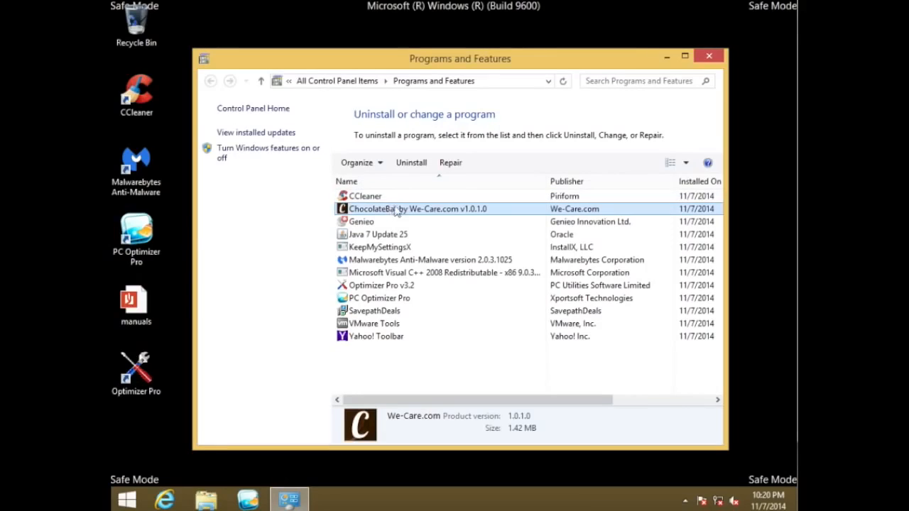
{"action": "left_click", "coordinate": [409, 164]}
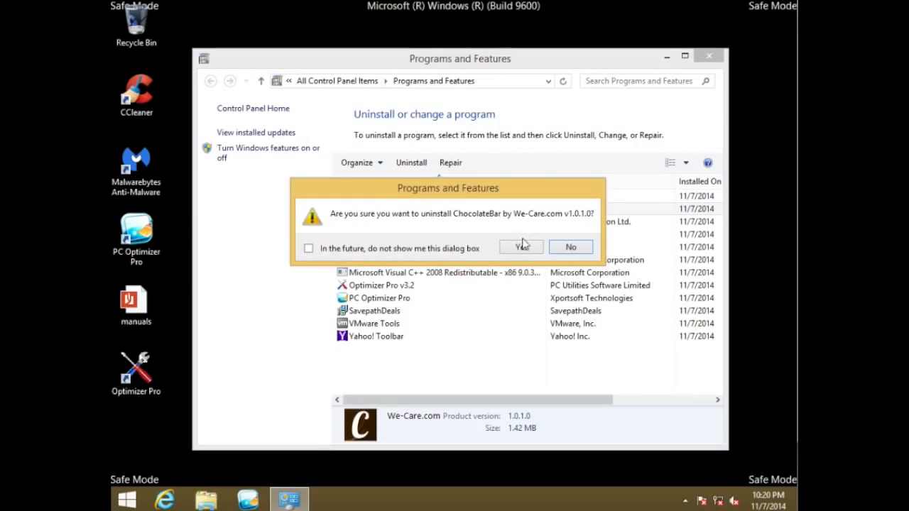
{"action": "left_click", "coordinate": [523, 247]}
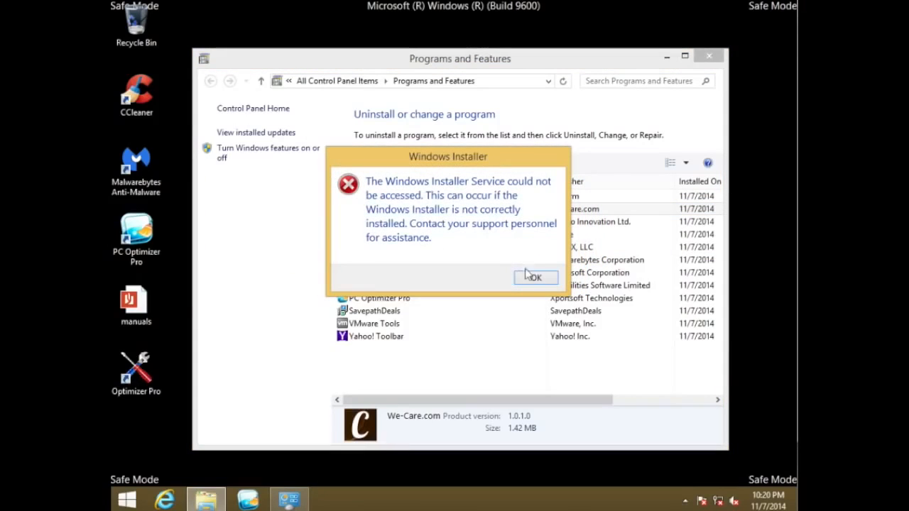
{"action": "left_click", "coordinate": [534, 278]}
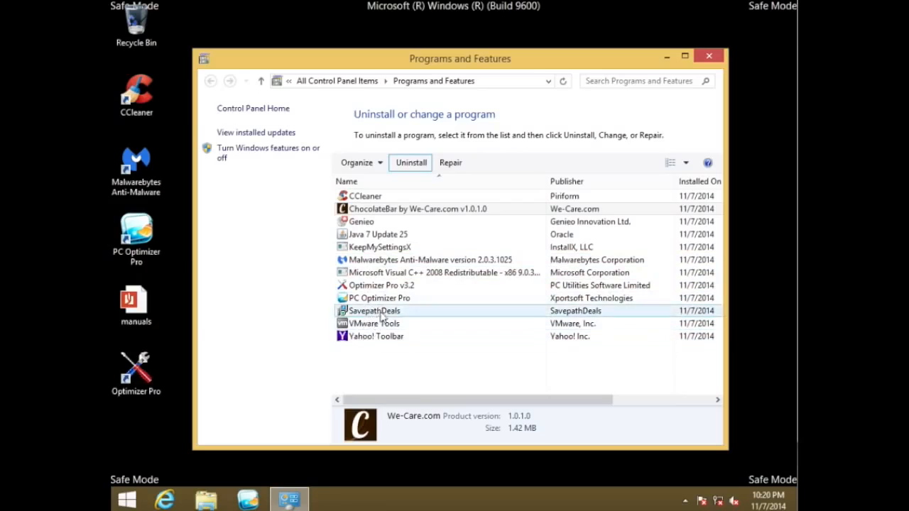
Step: Try to uninstall Optimizer Pro v3.2 and close the browser page its uninstaller opens
{"action": "left_click", "coordinate": [382, 286]}
{"action": "right_click", "coordinate": [384, 287]}
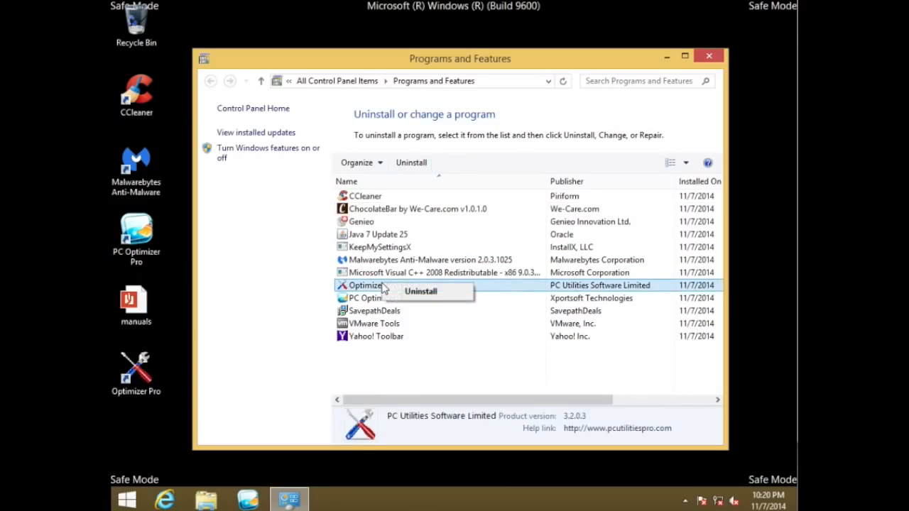
{"action": "left_click", "coordinate": [400, 290]}
{"action": "left_click", "coordinate": [420, 282]}
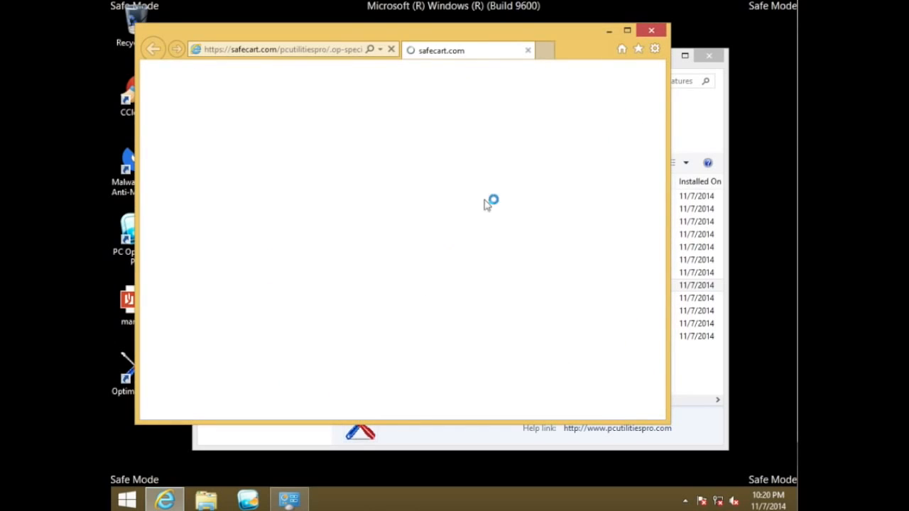
{"action": "left_click", "coordinate": [652, 31]}
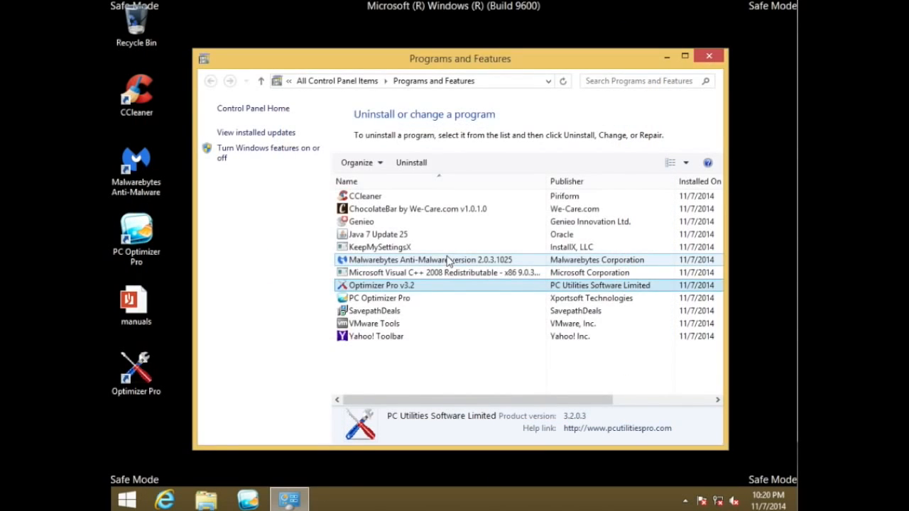
Step: Uninstall PC Optimizer Pro and acknowledge its uninstaller's closing message
{"action": "left_click", "coordinate": [410, 299]}
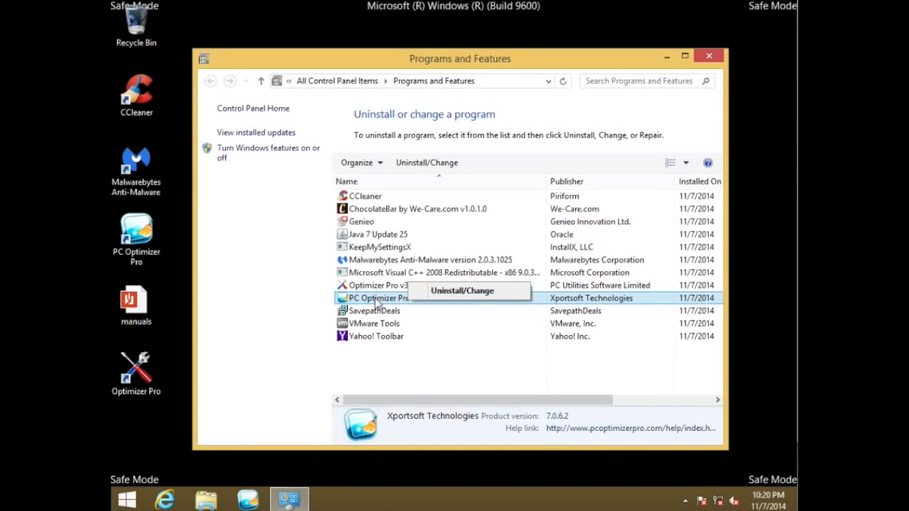
{"action": "double_click", "coordinate": [392, 304]}
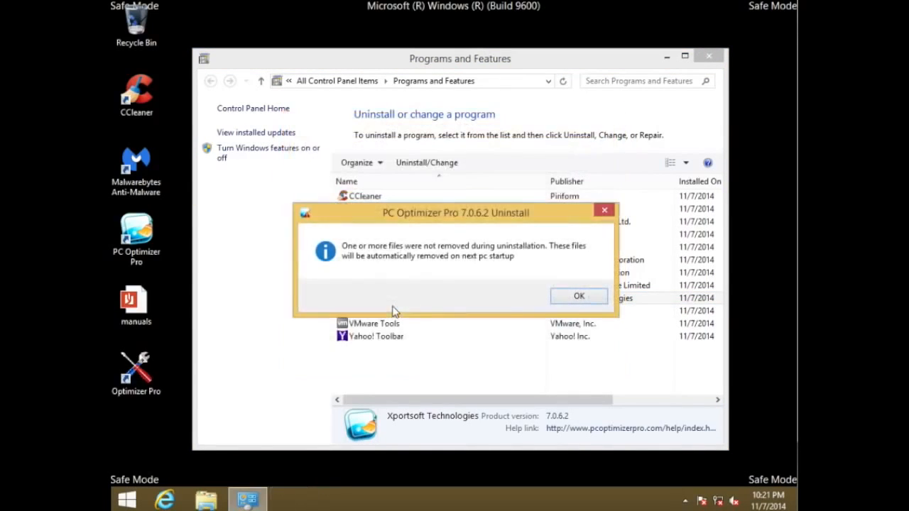
{"action": "left_click", "coordinate": [561, 298]}
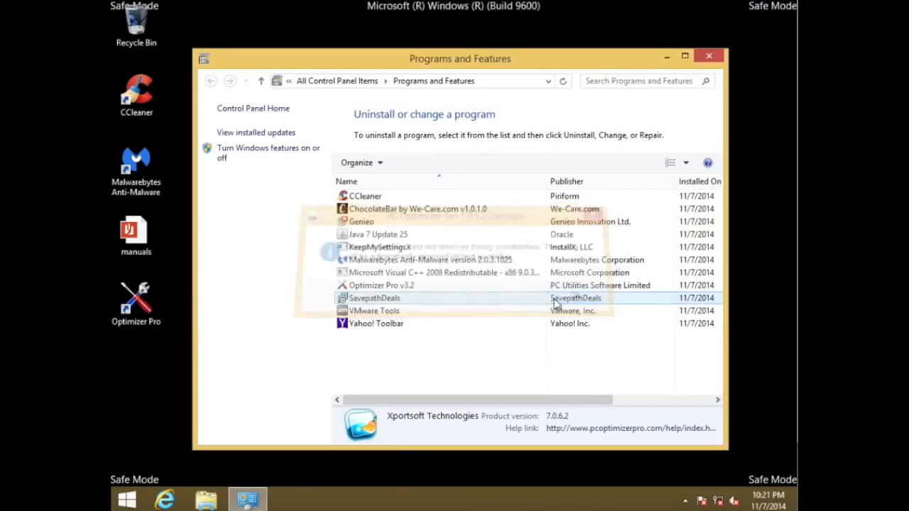
Step: Uninstall Yahoo! Toolbar, decline to give feedback, and close its uninstaller
{"action": "left_click", "coordinate": [375, 326]}
{"action": "right_click", "coordinate": [374, 326]}
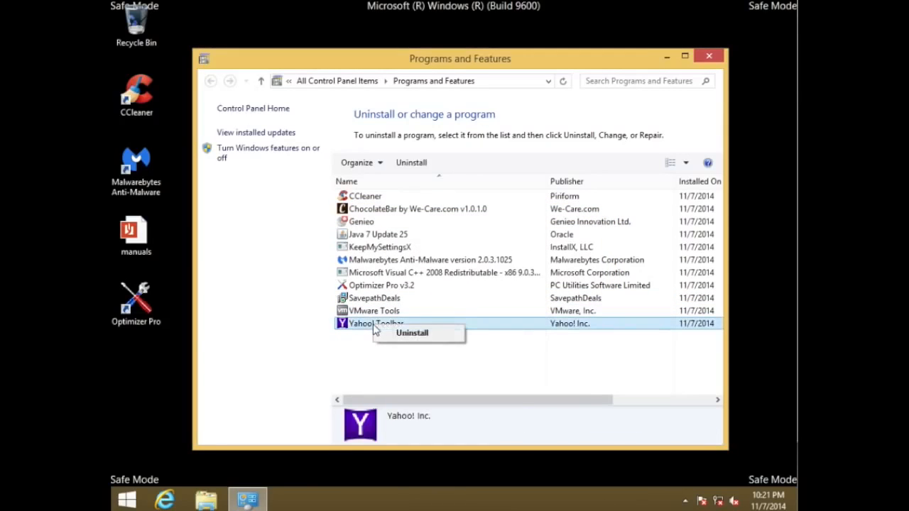
{"action": "left_click", "coordinate": [388, 331]}
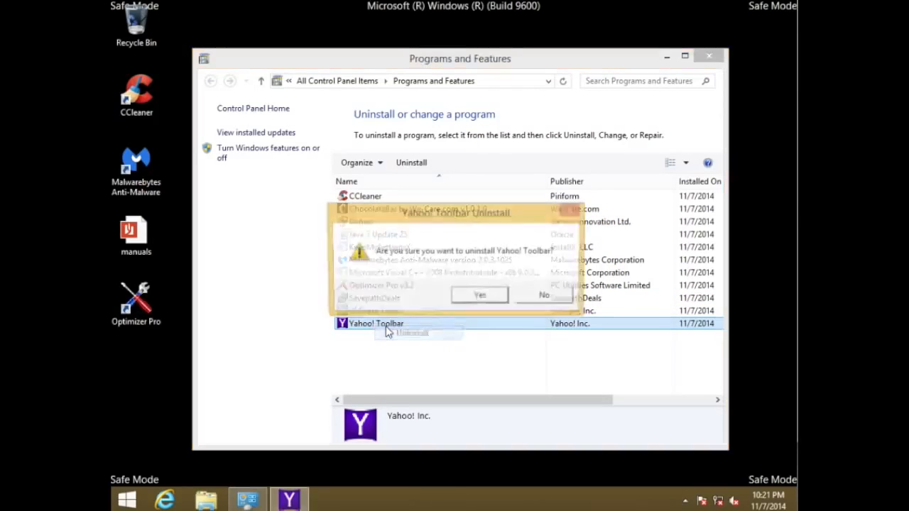
{"action": "left_click", "coordinate": [479, 298]}
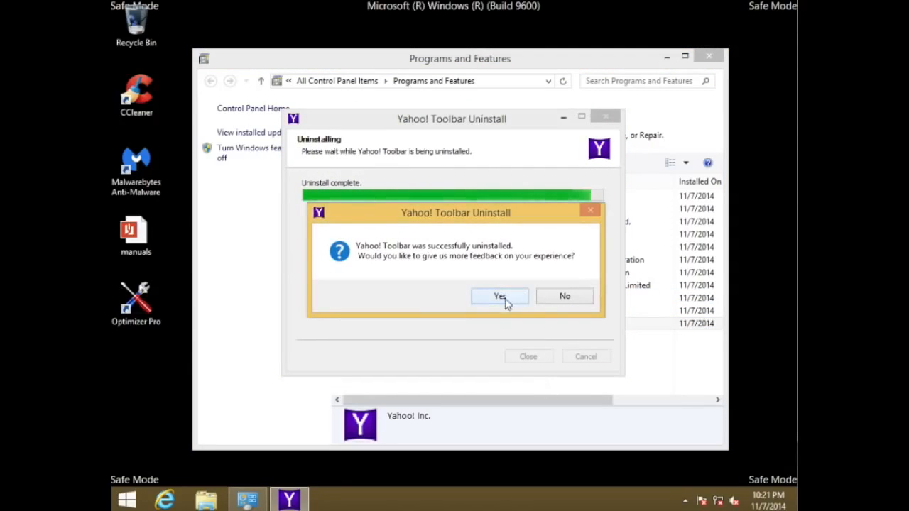
{"action": "left_click", "coordinate": [546, 298]}
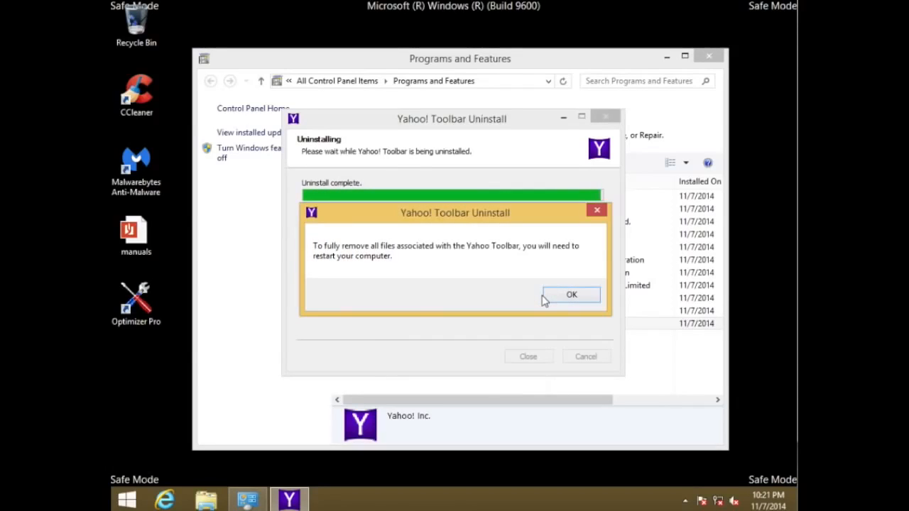
{"action": "left_click", "coordinate": [571, 295]}
{"action": "left_click", "coordinate": [530, 357]}
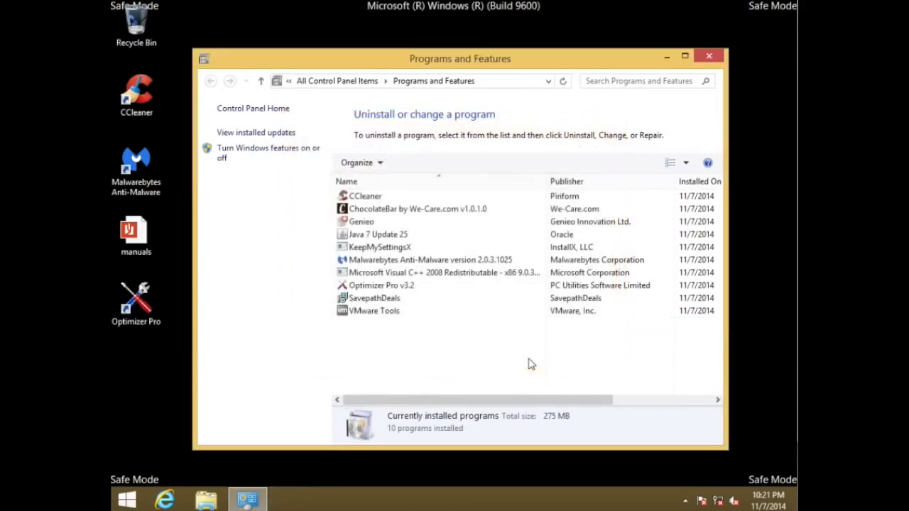
Step: Uninstall SavepathDeals and confirm its removal
{"action": "left_click", "coordinate": [386, 302]}
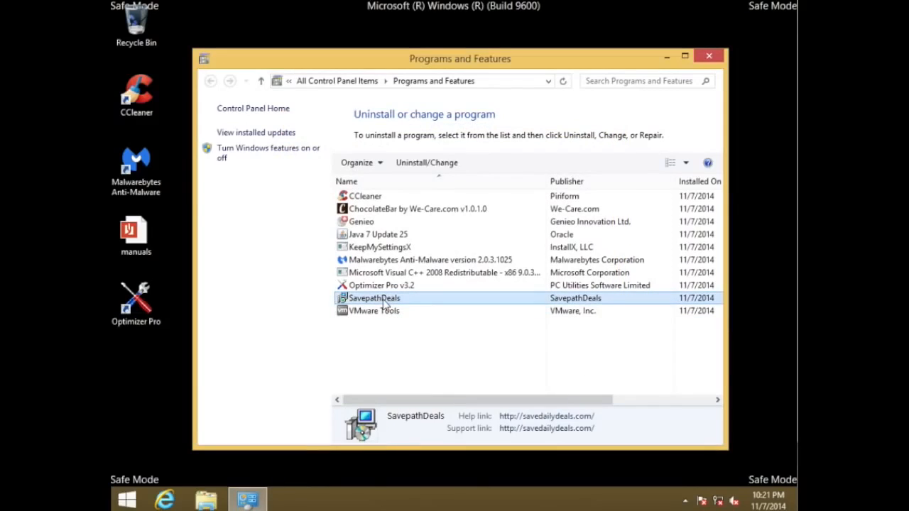
{"action": "right_click", "coordinate": [385, 304]}
{"action": "left_click", "coordinate": [399, 308]}
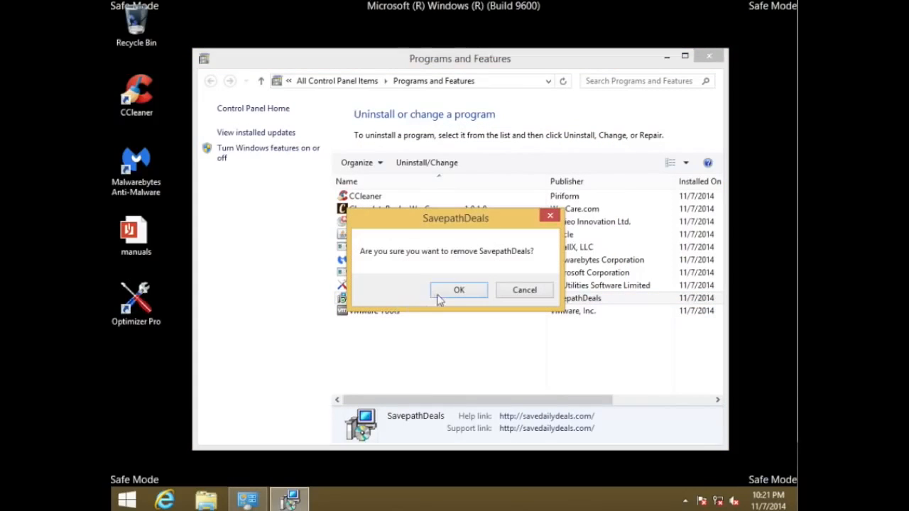
{"action": "left_click", "coordinate": [457, 292]}
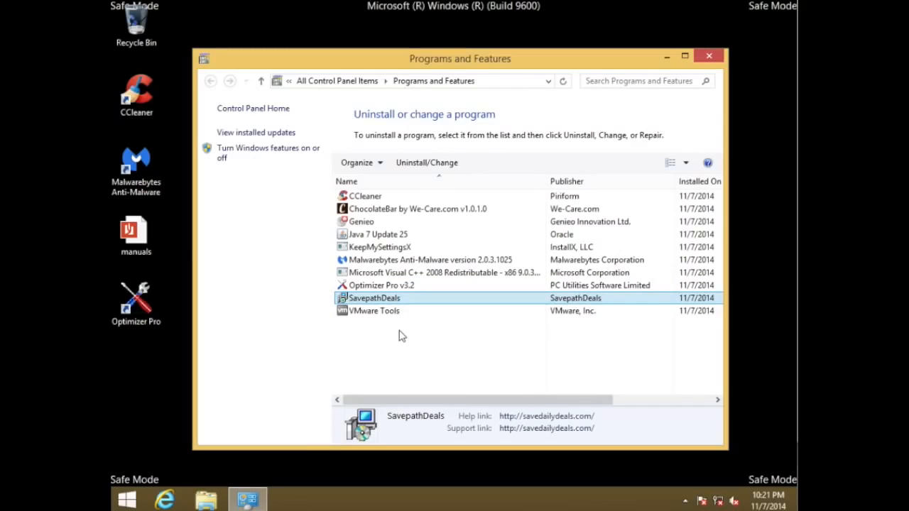
Step: Uninstall KeepMySettingsX from the installed programs
{"action": "left_click", "coordinate": [398, 285]}
{"action": "left_click", "coordinate": [389, 248]}
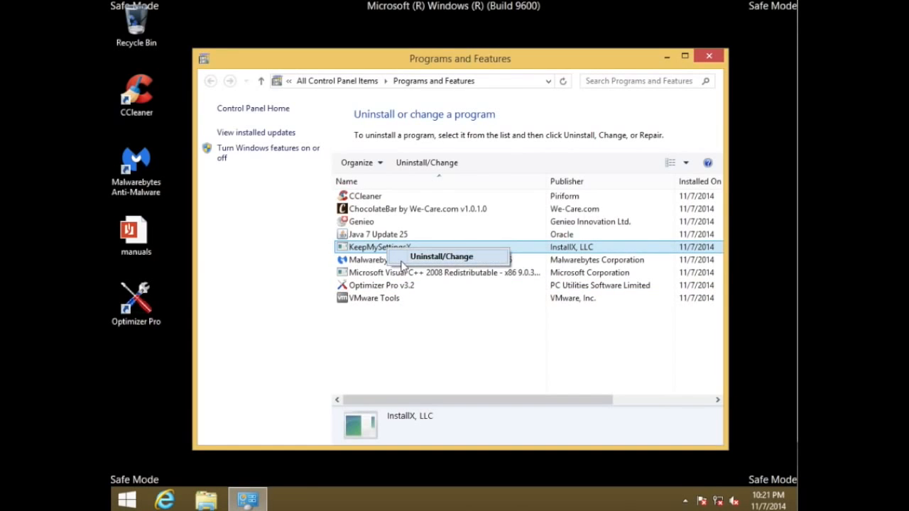
{"action": "double_click", "coordinate": [388, 249]}
{"action": "left_click", "coordinate": [475, 297]}
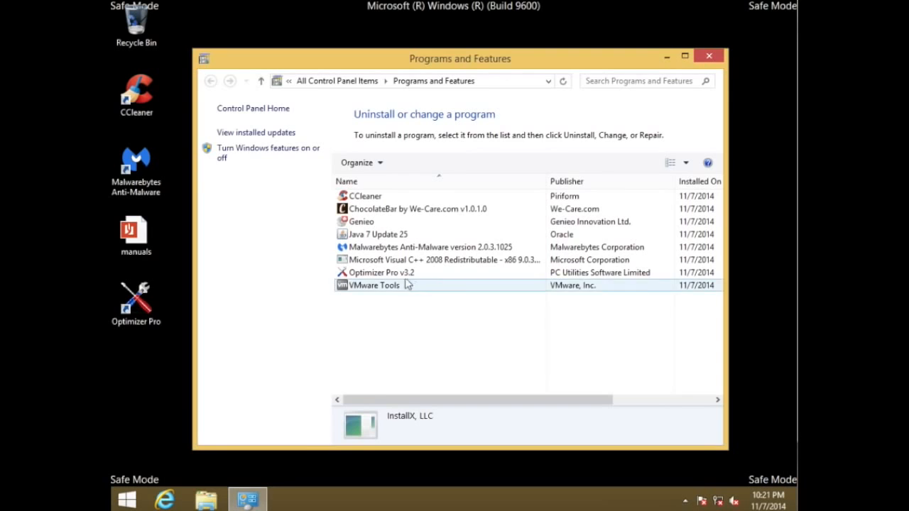
Step: Uninstall Optimizer Pro v3.2 and acknowledge the uninstaller's completion message
{"action": "left_click", "coordinate": [401, 275]}
{"action": "right_click", "coordinate": [400, 273]}
{"action": "left_click", "coordinate": [412, 283]}
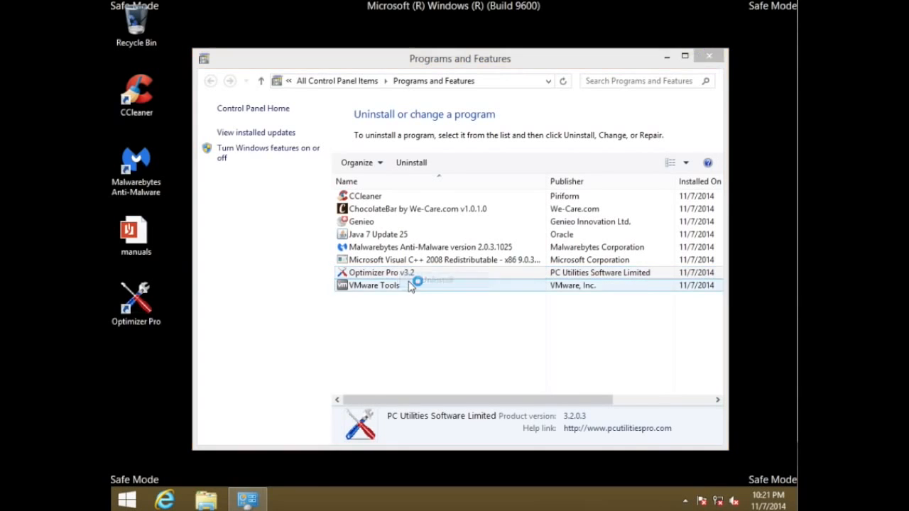
{"action": "left_click", "coordinate": [419, 285]}
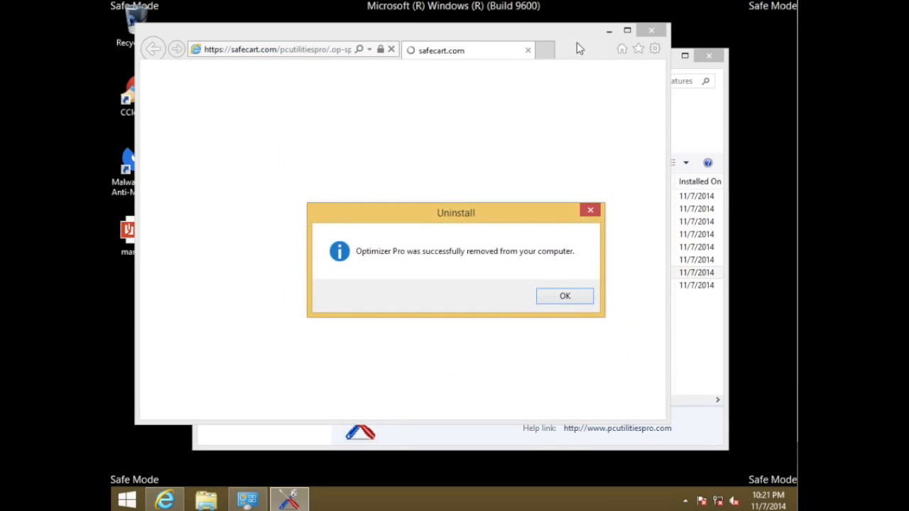
{"action": "left_click", "coordinate": [578, 301]}
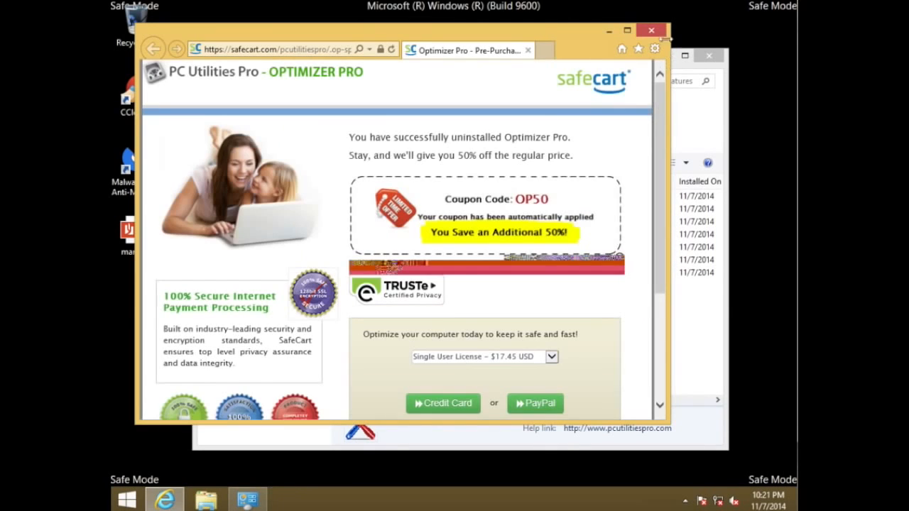
Step: Close the Optimizer Pro offer page and uninstall Genieo, removing it as default search provider and resetting the default homepage
{"action": "left_click", "coordinate": [651, 30]}
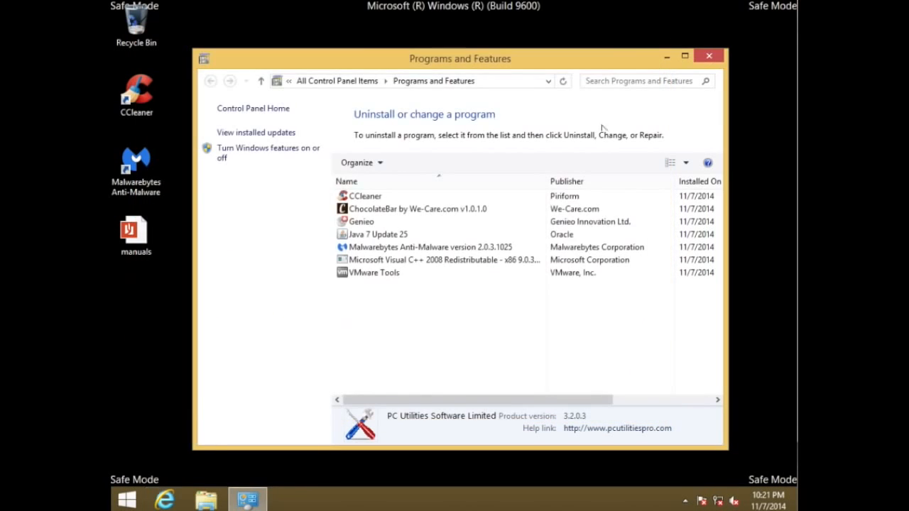
{"action": "left_click", "coordinate": [451, 226]}
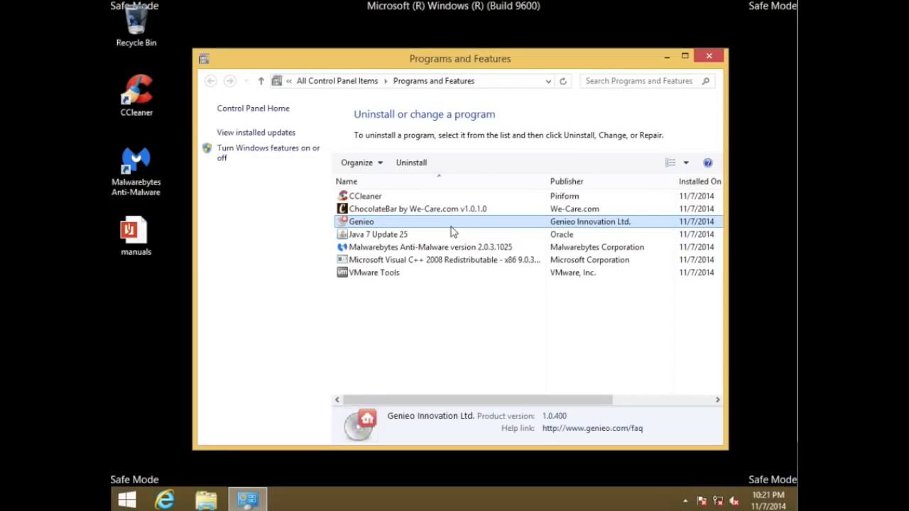
{"action": "left_click", "coordinate": [411, 162]}
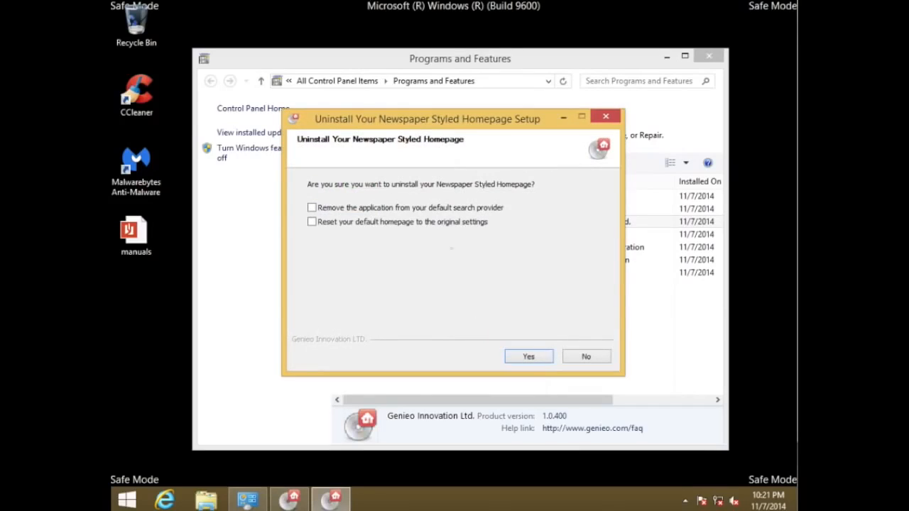
{"action": "left_click", "coordinate": [311, 208]}
{"action": "left_click", "coordinate": [312, 222]}
{"action": "left_click", "coordinate": [536, 358]}
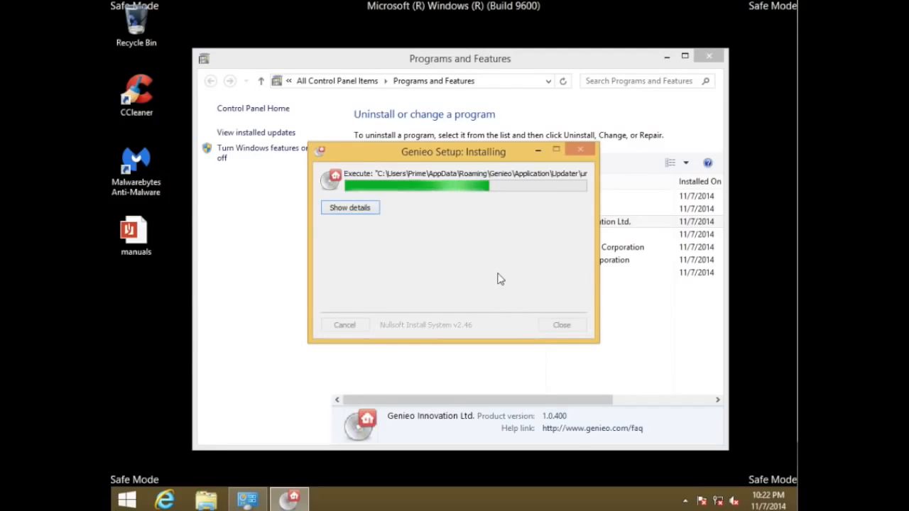
{"action": "left_click_drag", "start_coordinate": [476, 159], "coordinate": [674, 77]}
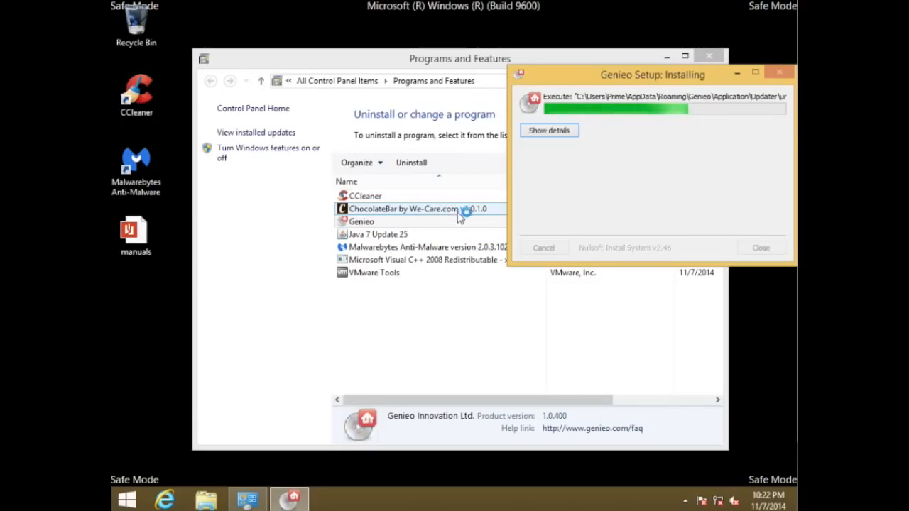
Step: Switch to Internet Explorer and go to google.com while the Genieo uninstaller runs
{"action": "left_click", "coordinate": [165, 500]}
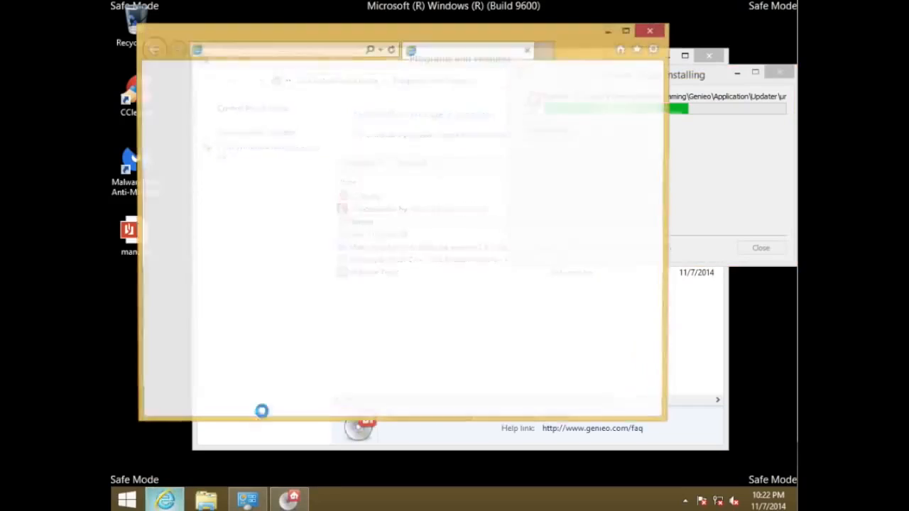
{"action": "left_click", "coordinate": [310, 53]}
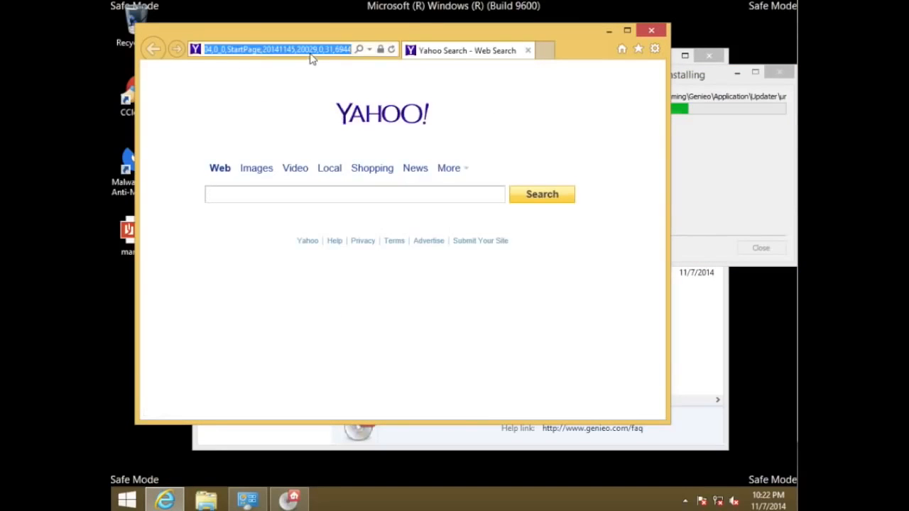
{"action": "type", "text": "google.com/"}
{"action": "key", "text": "Return"}
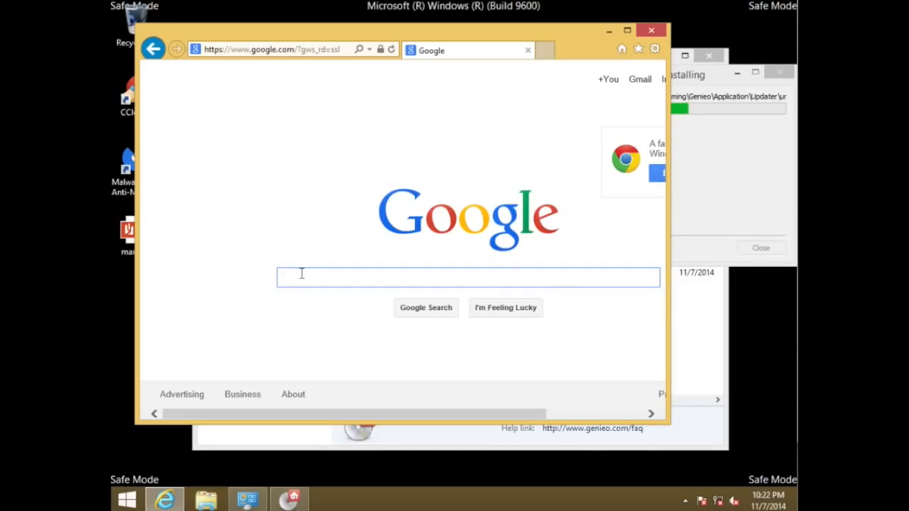
Step: Search Google for "chocolate bar", using the suggested spelling
{"action": "type", "text": "c"}
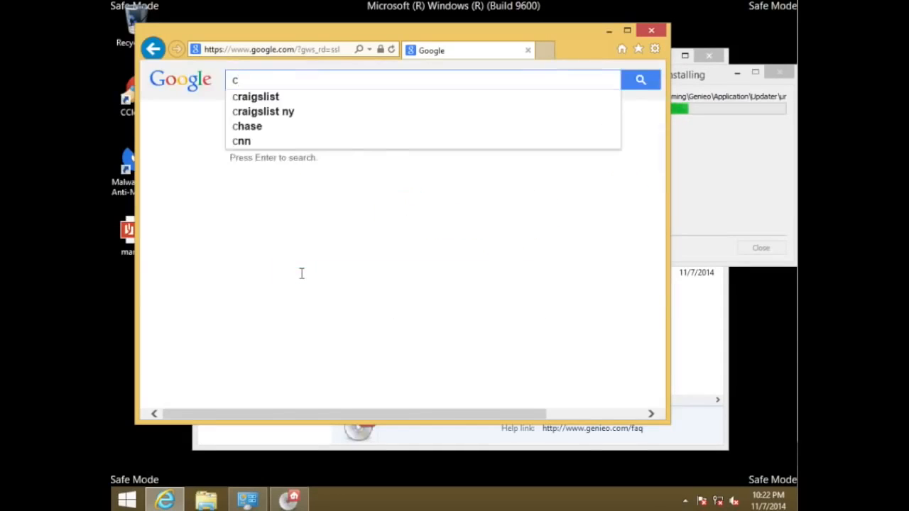
{"action": "type", "text": "hoca"}
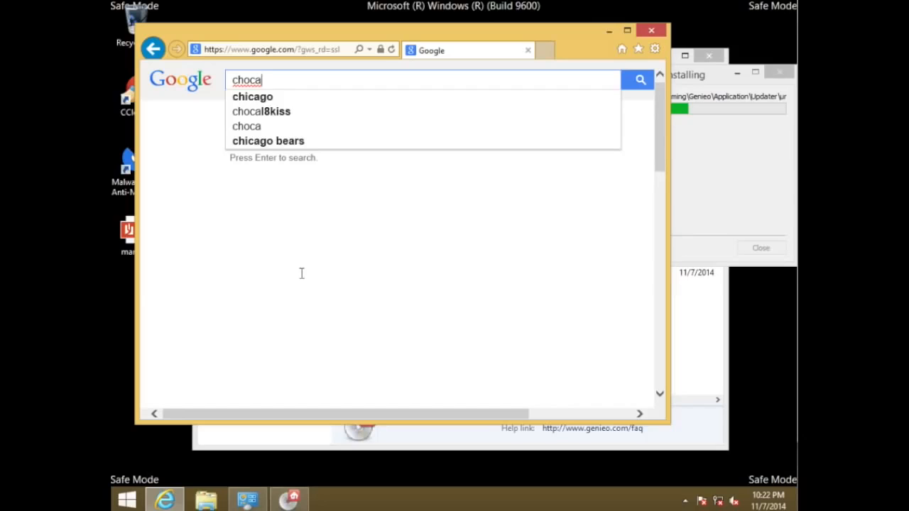
{"action": "type", "text": "late"}
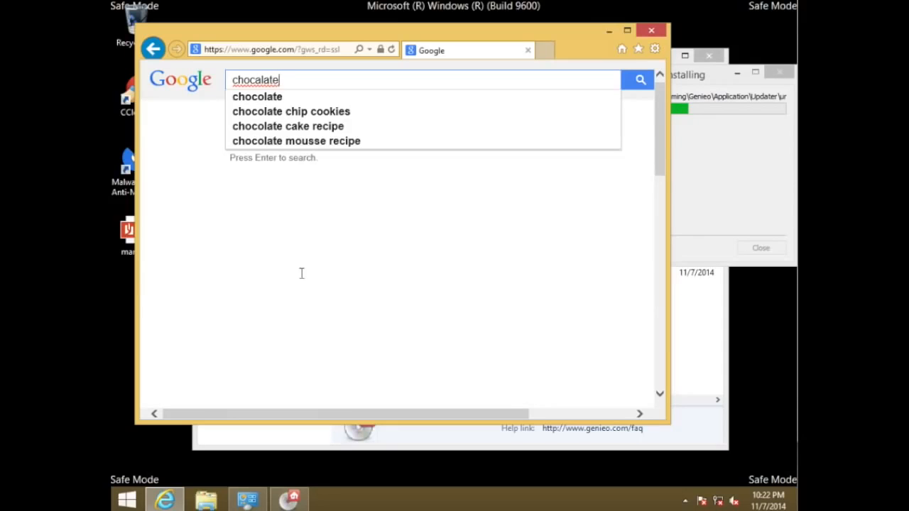
{"action": "type", "text": " bar"}
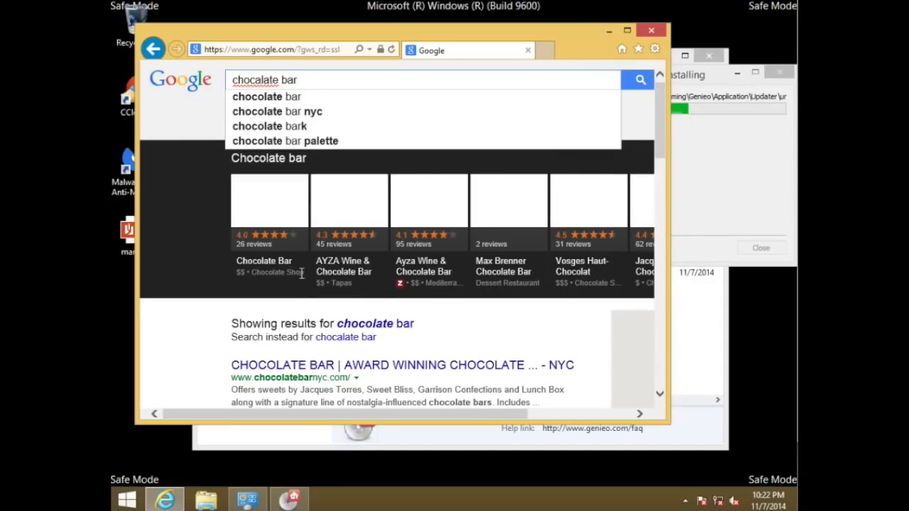
{"action": "left_click", "coordinate": [294, 101]}
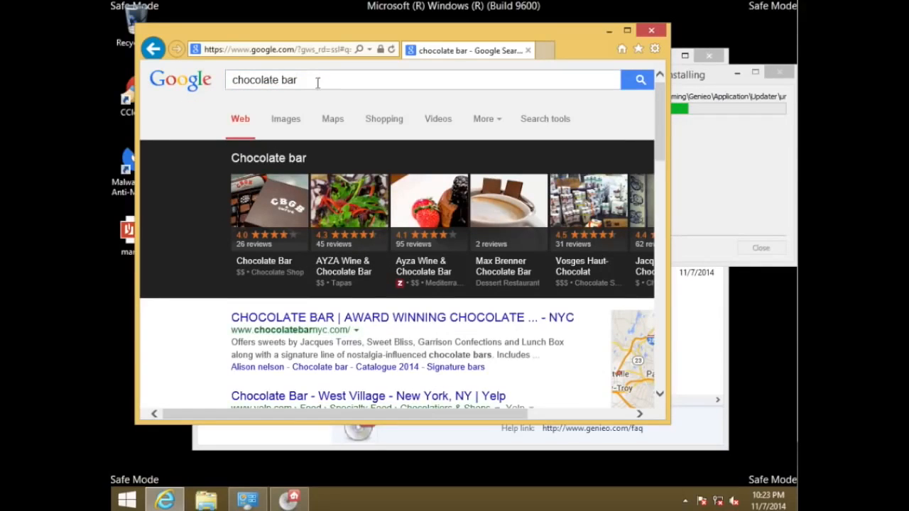
Step: Close the Genieo uninstall page and refine the Google search to "chocolate bar by we care virus"
{"action": "left_click_drag", "start_coordinate": [339, 37], "coordinate": [328, 71]}
{"action": "type", "text": "by"}
{"action": "key", "text": "BackSpace"}
{"action": "key", "text": "BackSpace"}
{"action": "key", "text": "BackSpace"}
{"action": "key", "text": "BackSpace"}
{"action": "type", "text": "r by d"}
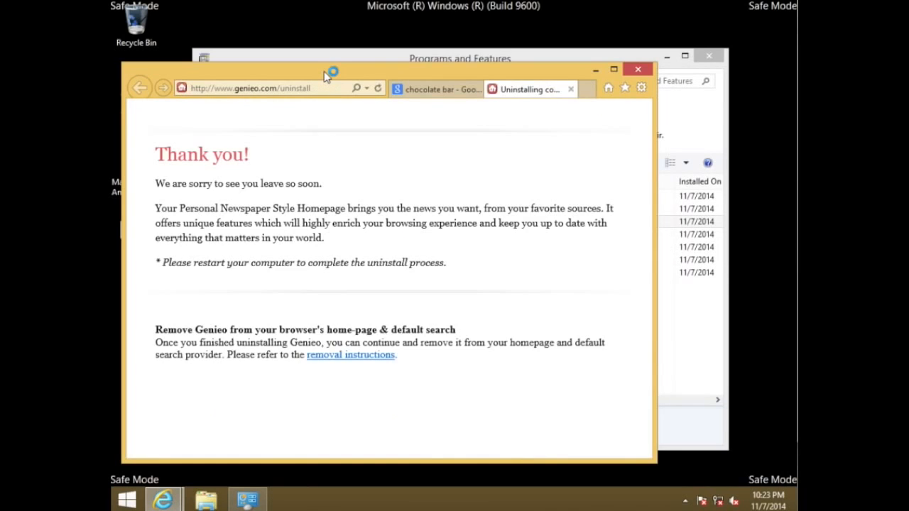
{"action": "left_click", "coordinate": [571, 90]}
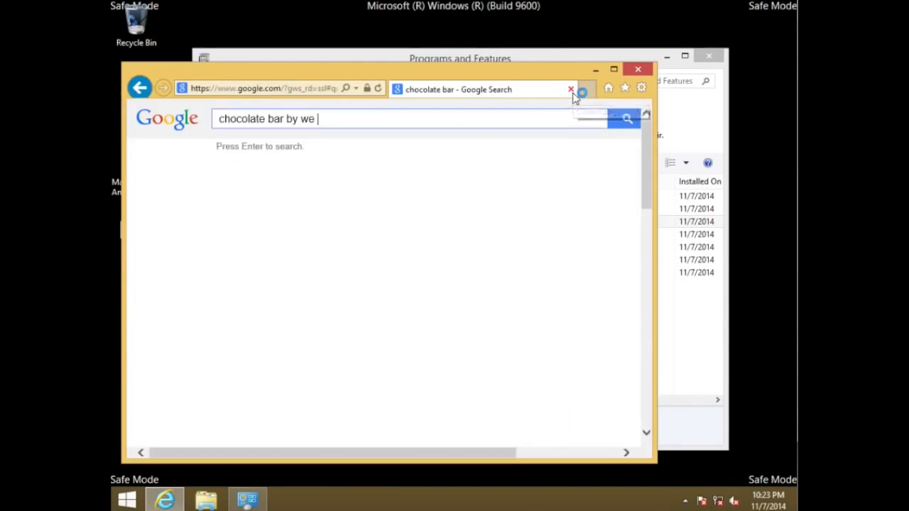
{"action": "type", "text": "c"}
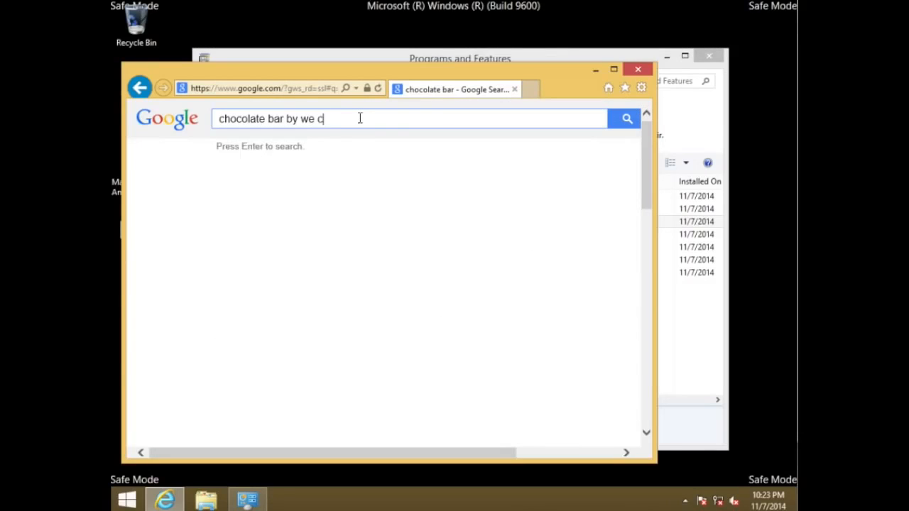
{"action": "type", "text": "are"}
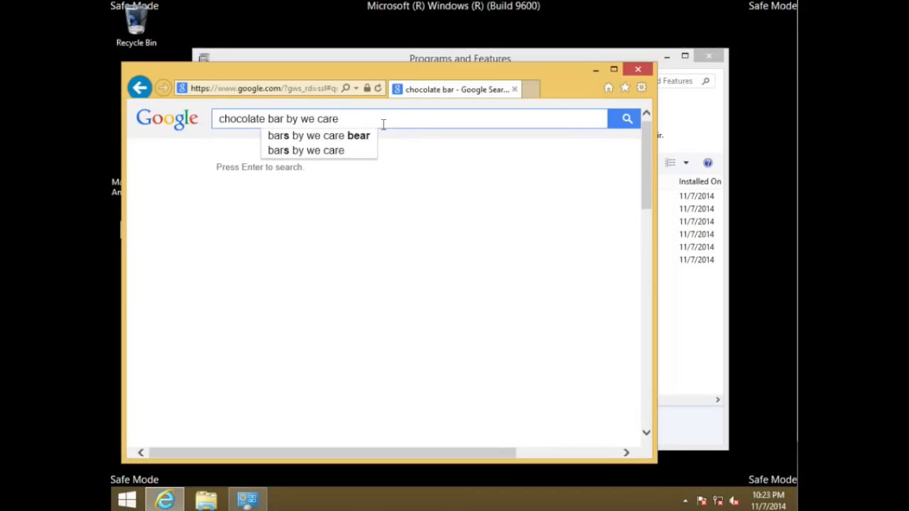
{"action": "mouse_move", "coordinate": [358, 75]}
{"action": "left_mouse_down"}
{"action": "mouse_move", "coordinate": [494, 235]}
{"action": "mouse_move", "coordinate": [512, 283]}
{"action": "mouse_move", "coordinate": [386, 59]}
{"action": "mouse_move", "coordinate": [372, 66]}
{"action": "left_mouse_up"}
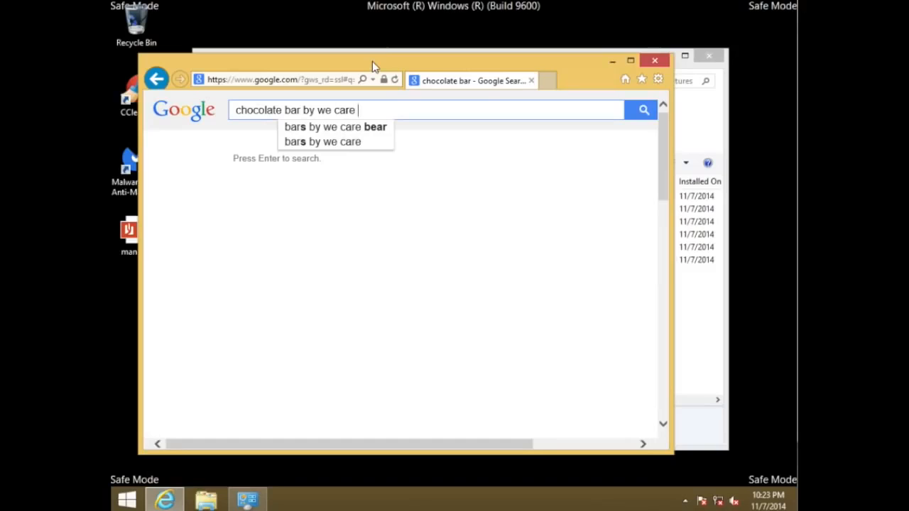
{"action": "type", "text": "virus"}
{"action": "key", "text": "Return"}
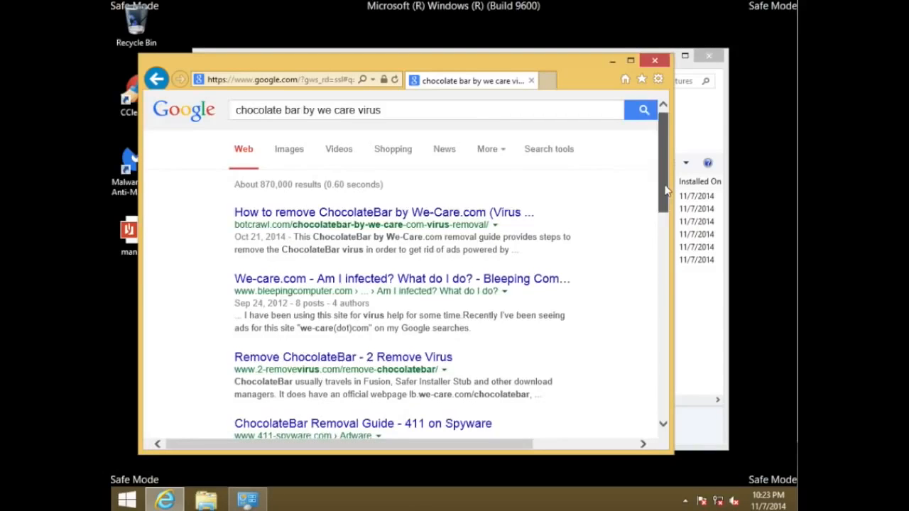
Step: Skim the search results about ChocolateBar, and close the browser and the Programs and Features window
{"action": "scroll", "coordinate": [667, 190], "scroll_direction": "down", "scroll_amount": 3}
{"action": "scroll", "coordinate": [660, 173], "scroll_direction": "up", "scroll_amount": 3}
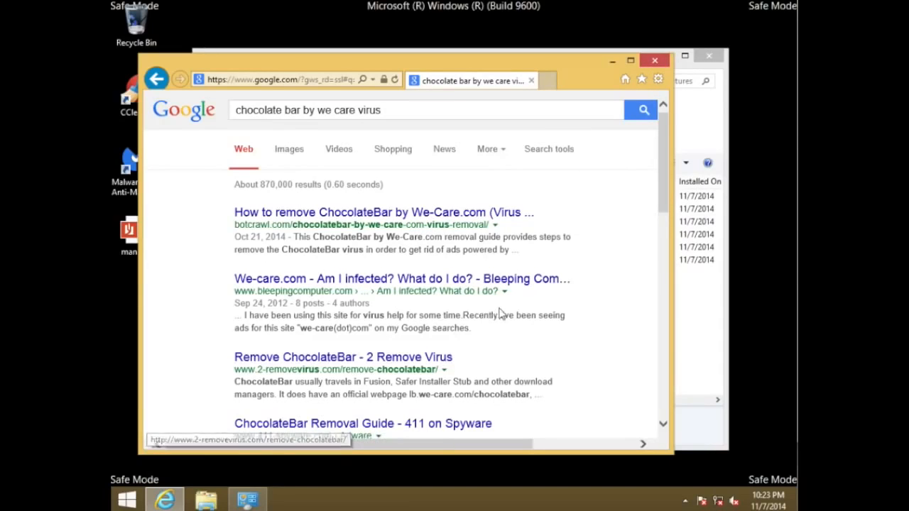
{"action": "left_click", "coordinate": [655, 62]}
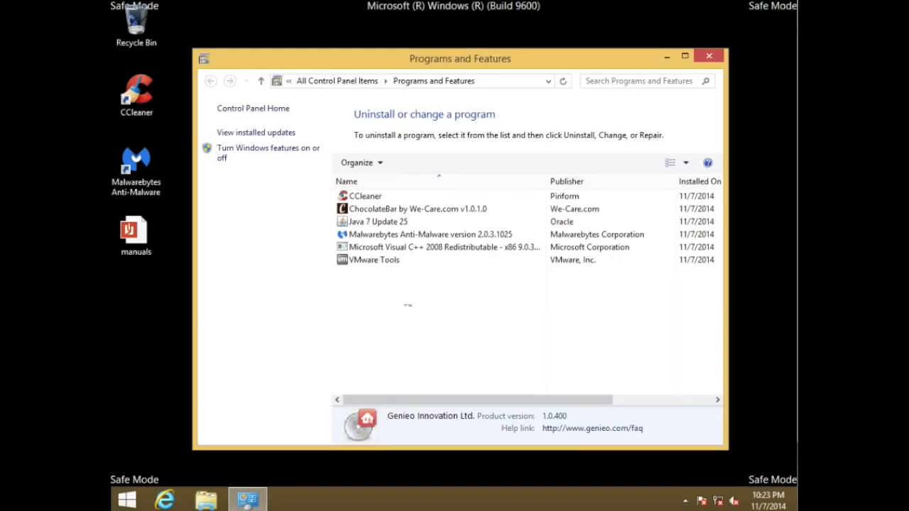
{"action": "left_click", "coordinate": [712, 63]}
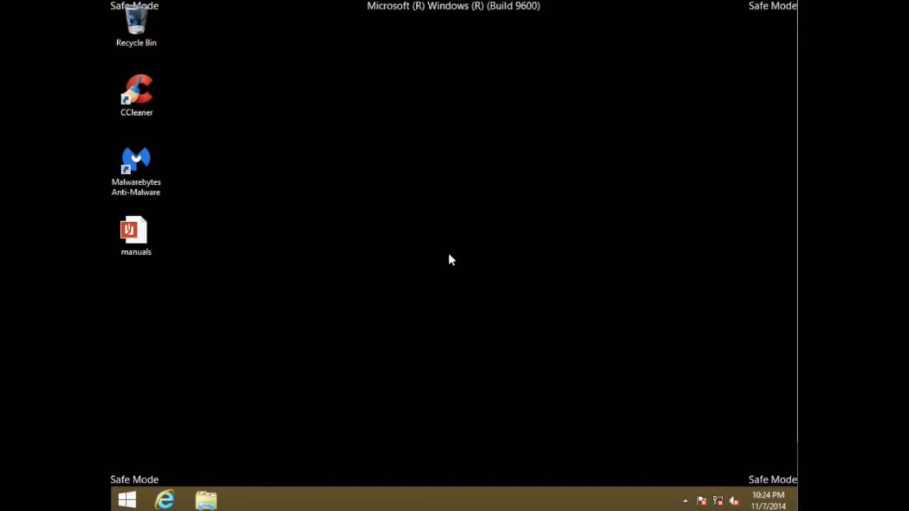
Step: Run msconfig and open Task Manager's list of startup items from System Configuration
{"action": "left_click", "coordinate": [135, 499]}
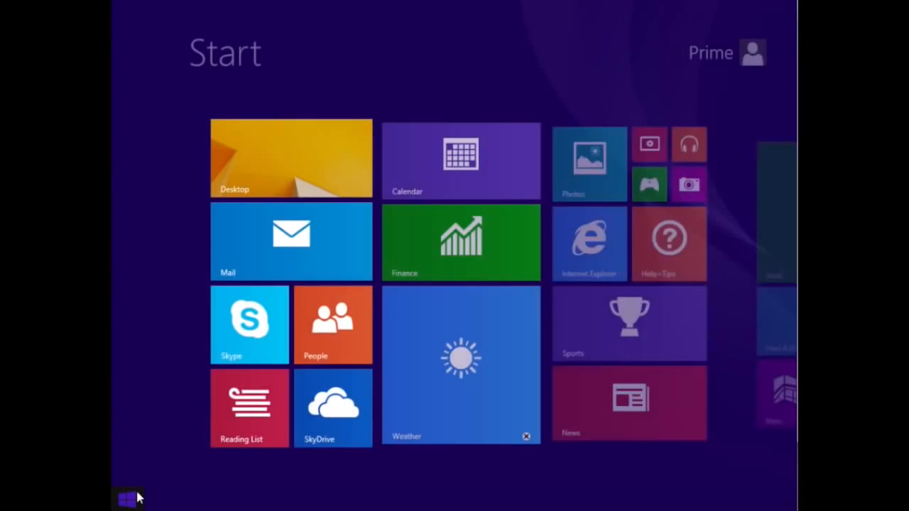
{"action": "left_click", "coordinate": [137, 500]}
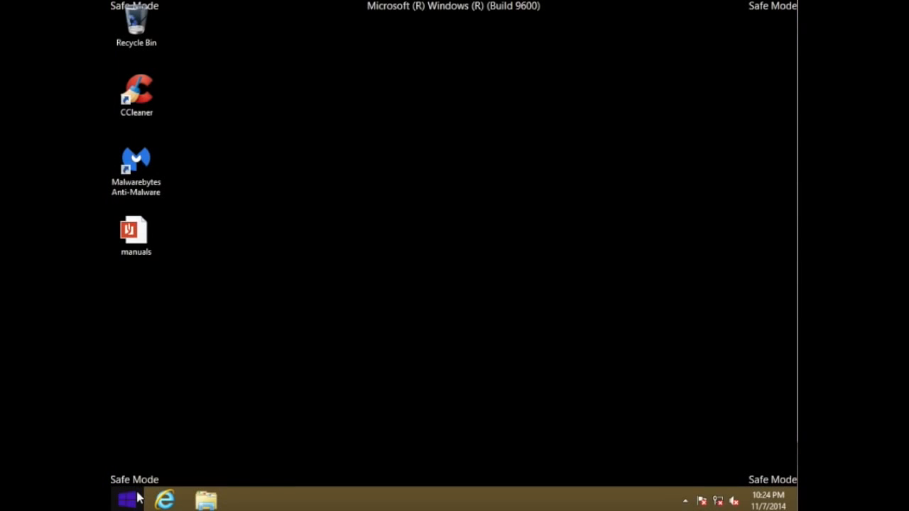
{"action": "right_click", "coordinate": [138, 499]}
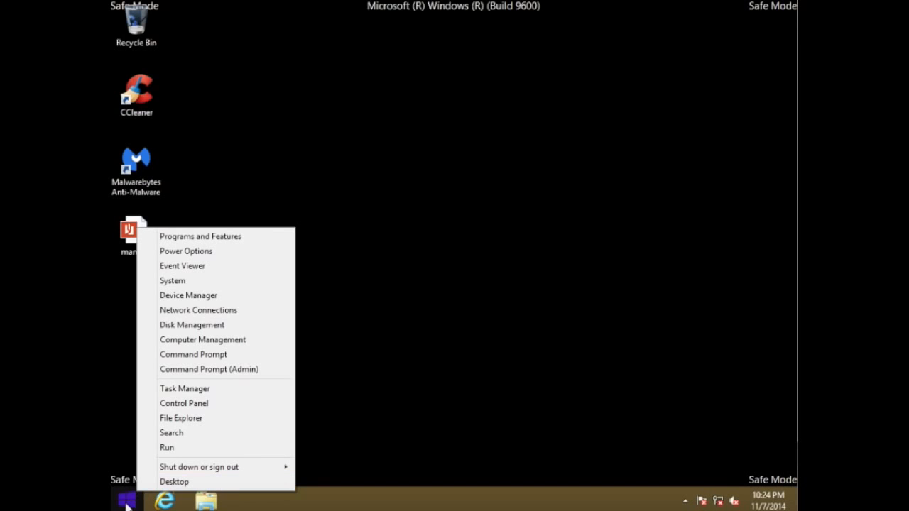
{"action": "left_click", "coordinate": [167, 448]}
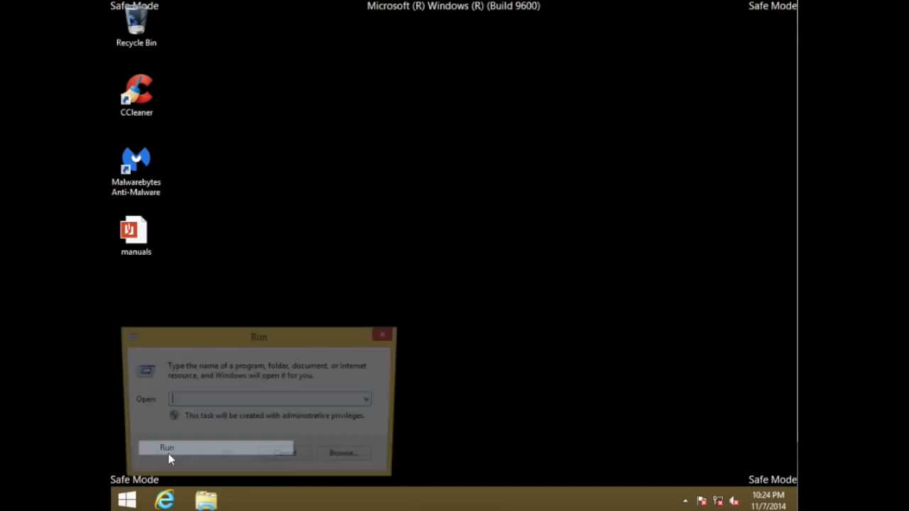
{"action": "type", "text": "msconfig"}
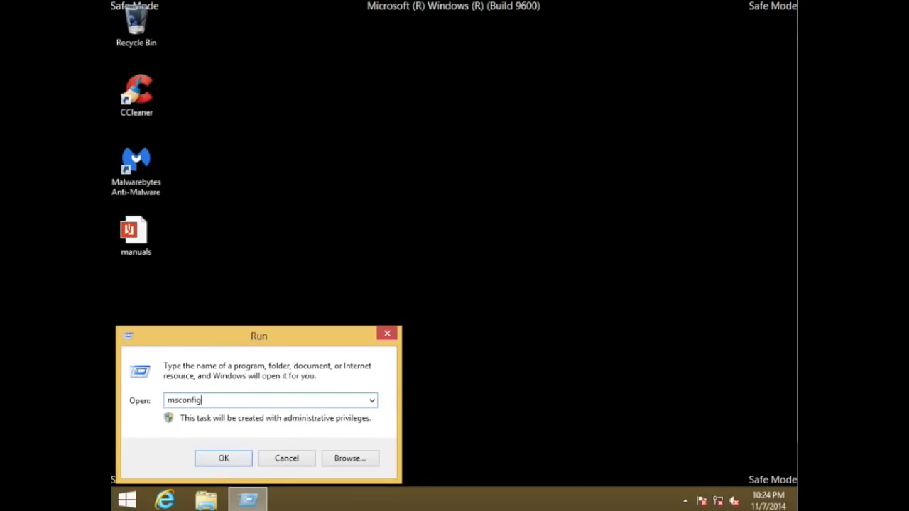
{"action": "key", "text": "Return"}
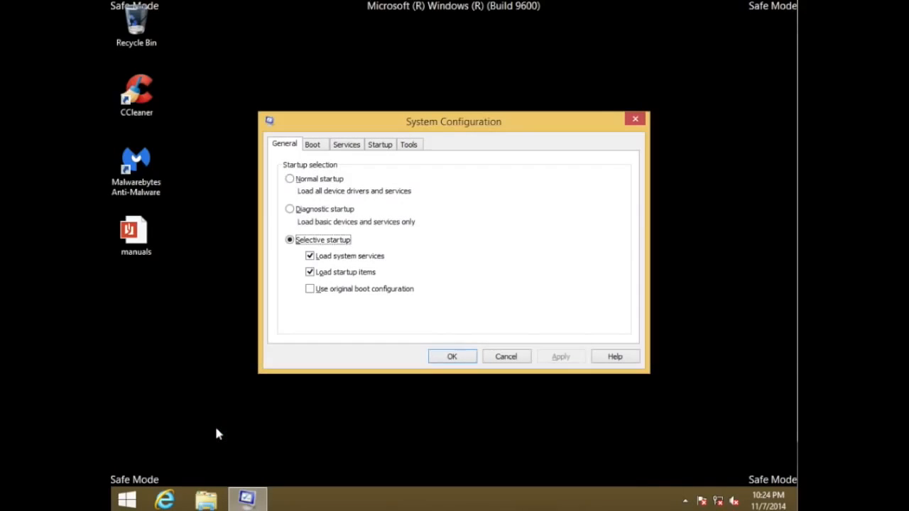
{"action": "left_click", "coordinate": [389, 146]}
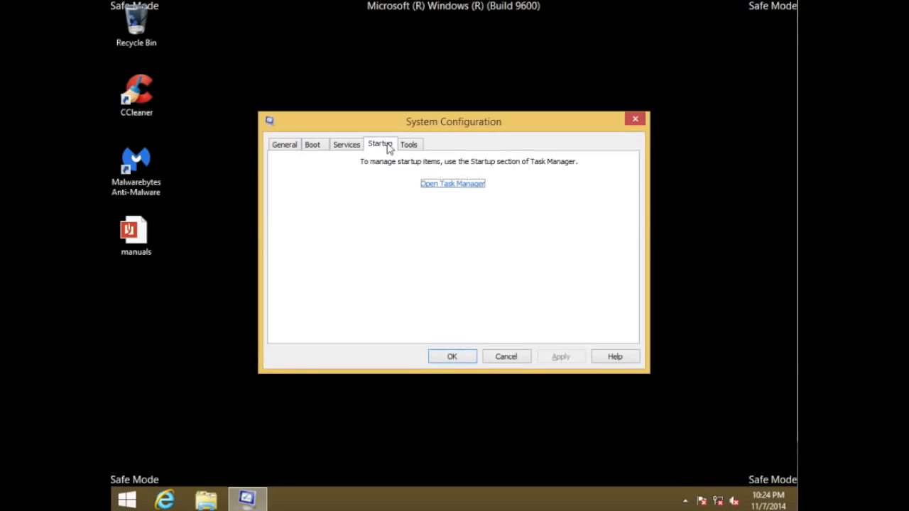
{"action": "left_click", "coordinate": [447, 184]}
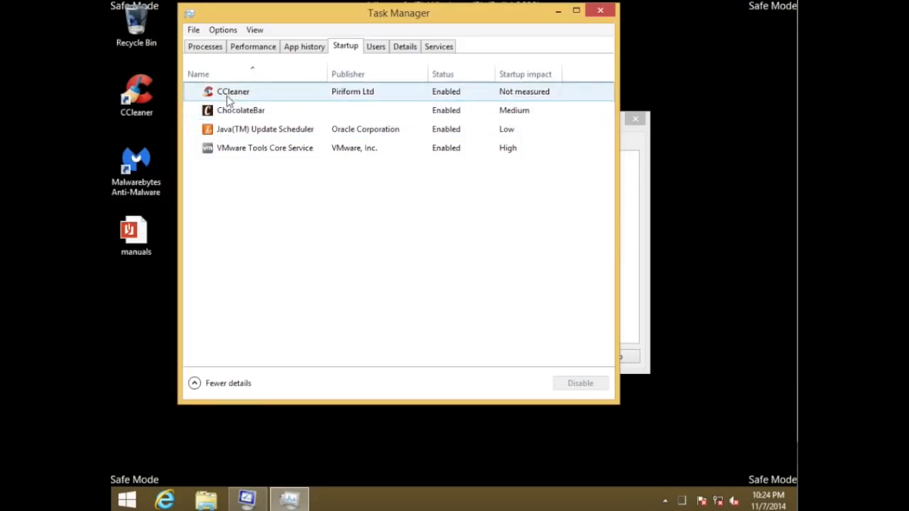
Step: Disable the ChocolateBar and Java(TM) Update Scheduler startup items
{"action": "left_click", "coordinate": [228, 118]}
{"action": "right_click", "coordinate": [228, 118]}
{"action": "left_click", "coordinate": [246, 121]}
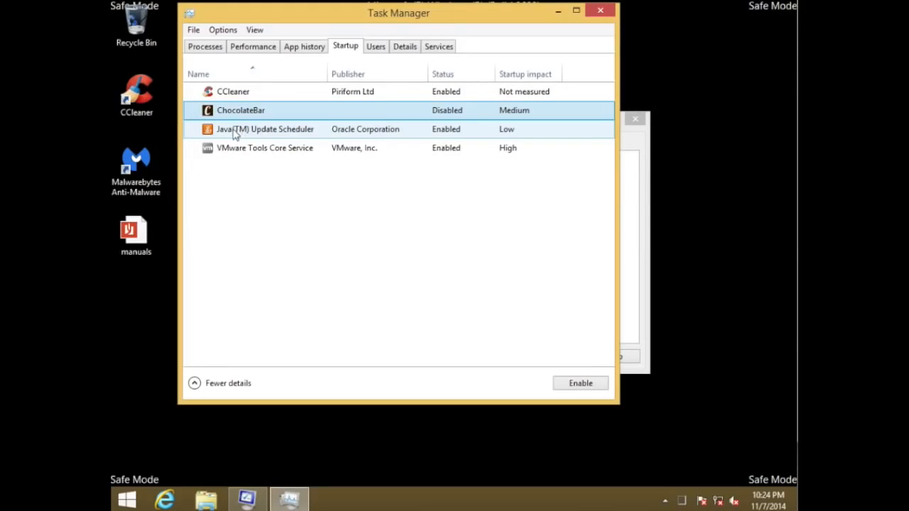
{"action": "right_click", "coordinate": [238, 136]}
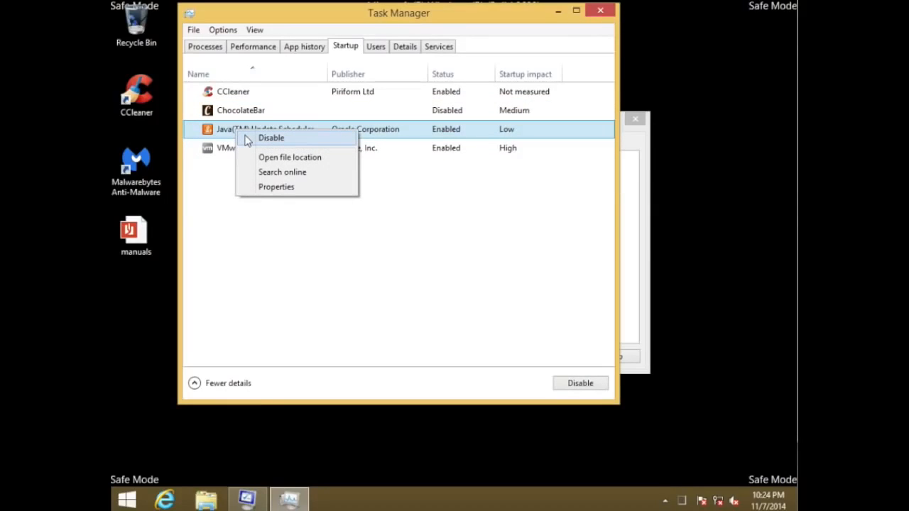
{"action": "left_click", "coordinate": [247, 139]}
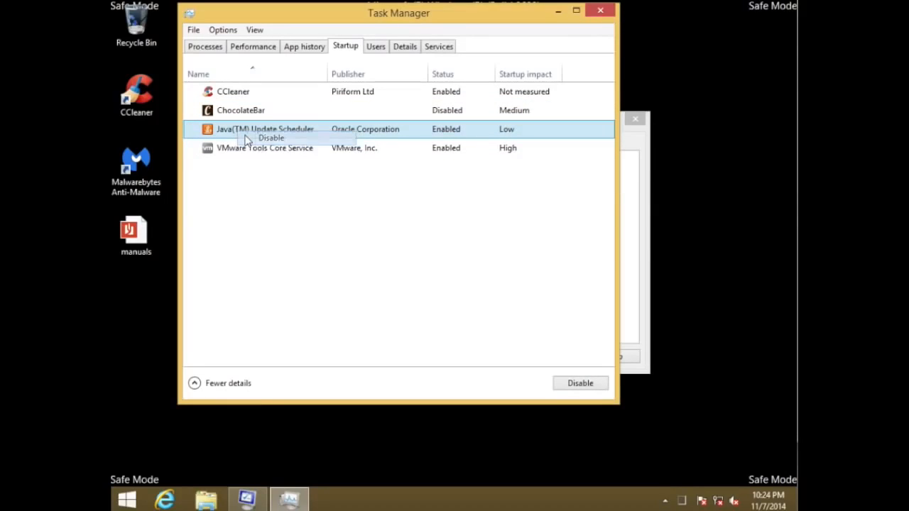
Step: Disable the CCleaner startup item, and close Task Manager and System Configuration
{"action": "left_click", "coordinate": [246, 96]}
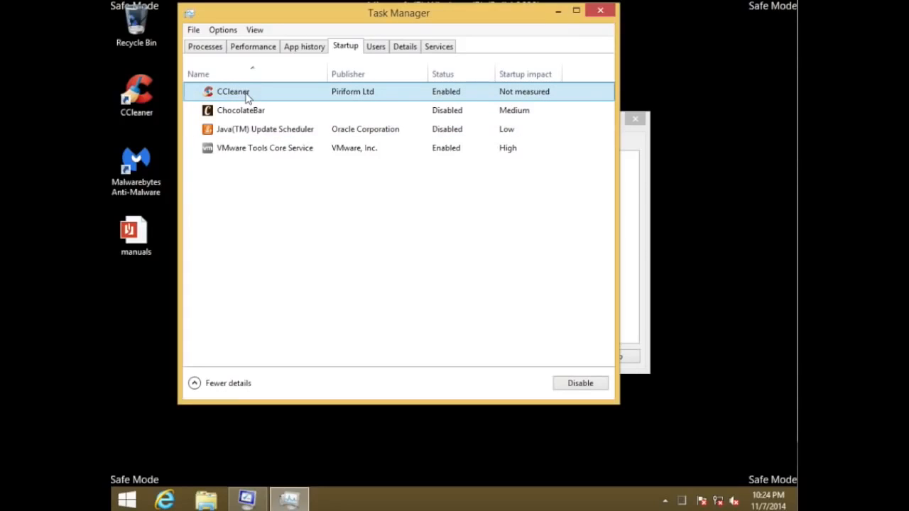
{"action": "right_click", "coordinate": [247, 95]}
{"action": "left_click", "coordinate": [268, 101]}
{"action": "left_click", "coordinate": [601, 10]}
{"action": "left_click", "coordinate": [644, 121]}
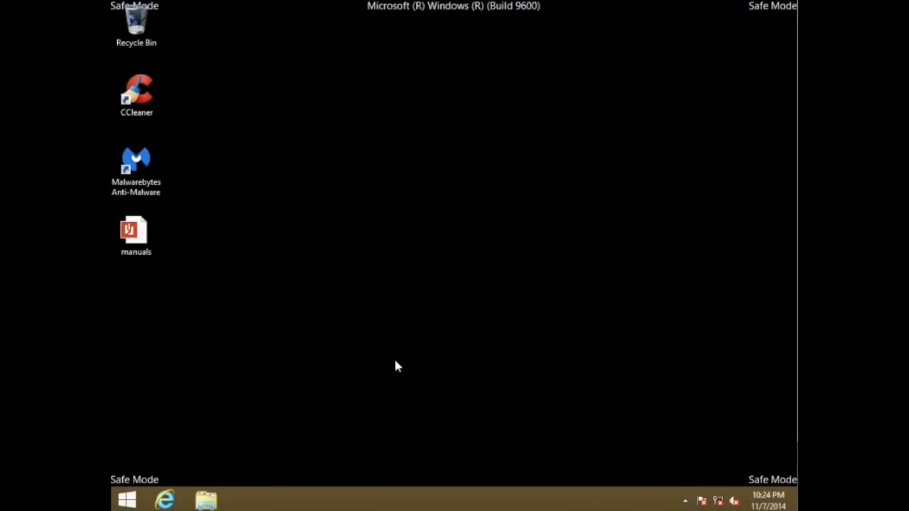
Step: Restart the computer into normal Windows, go to the desktop, and check the hidden notification area icons
{"action": "right_click", "coordinate": [130, 500]}
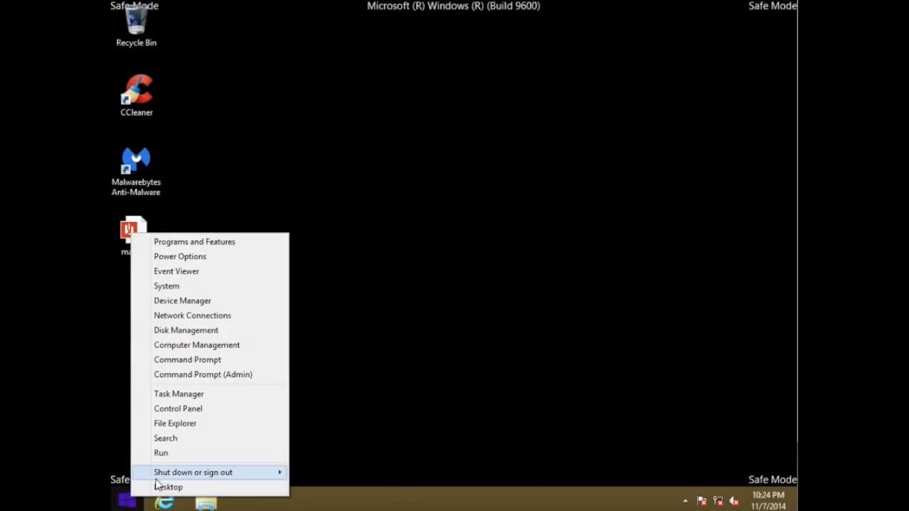
{"action": "mouse_move", "coordinate": [163, 477]}
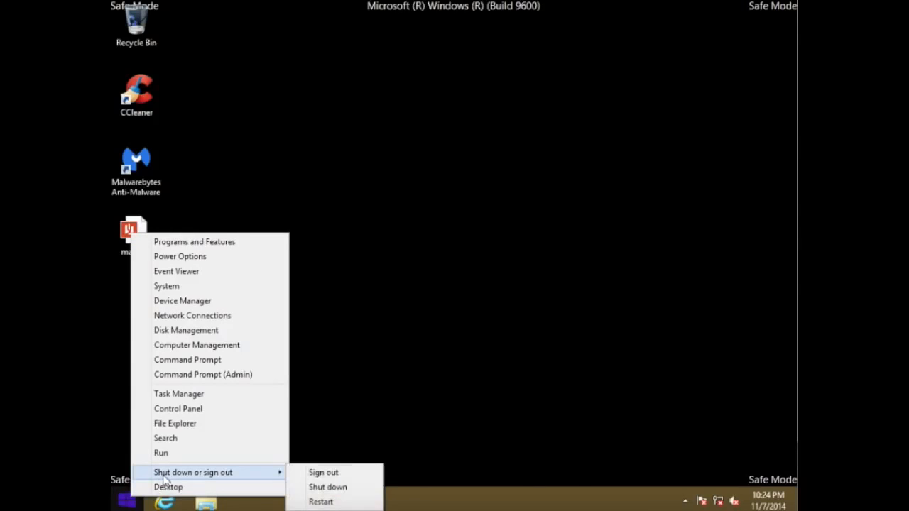
{"action": "left_click", "coordinate": [321, 502]}
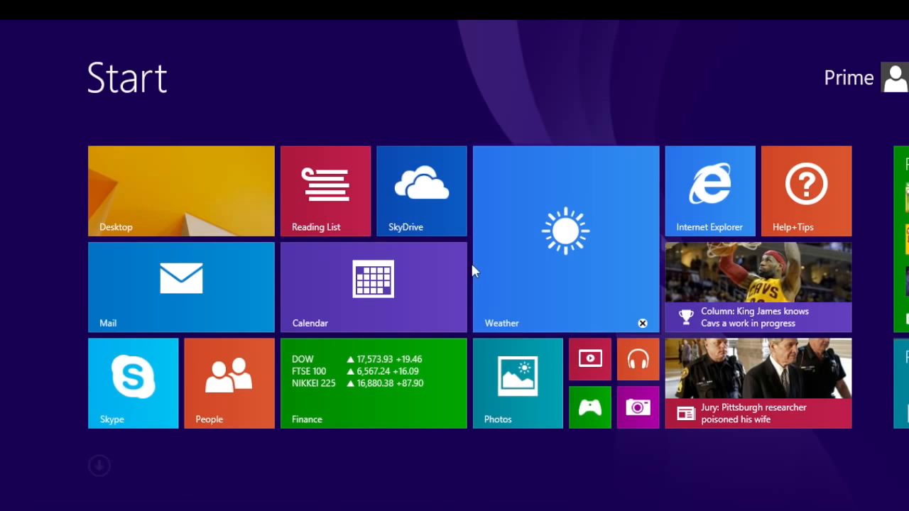
{"action": "left_click", "coordinate": [185, 217]}
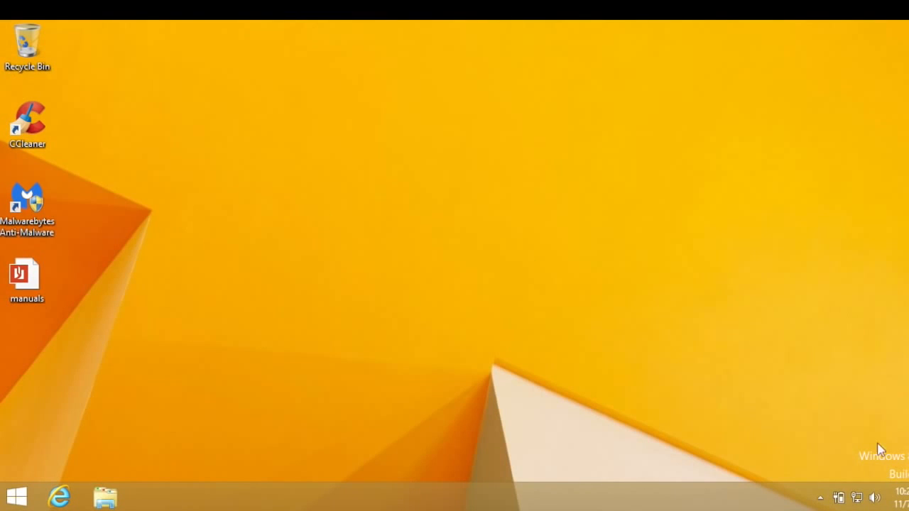
{"action": "left_click", "coordinate": [819, 498]}
{"action": "left_click", "coordinate": [675, 388]}
Step: Uninstall ChocolateBar by We-Care.com from Programs and Features, allowing the changes, and close the window
{"action": "right_click", "coordinate": [23, 489]}
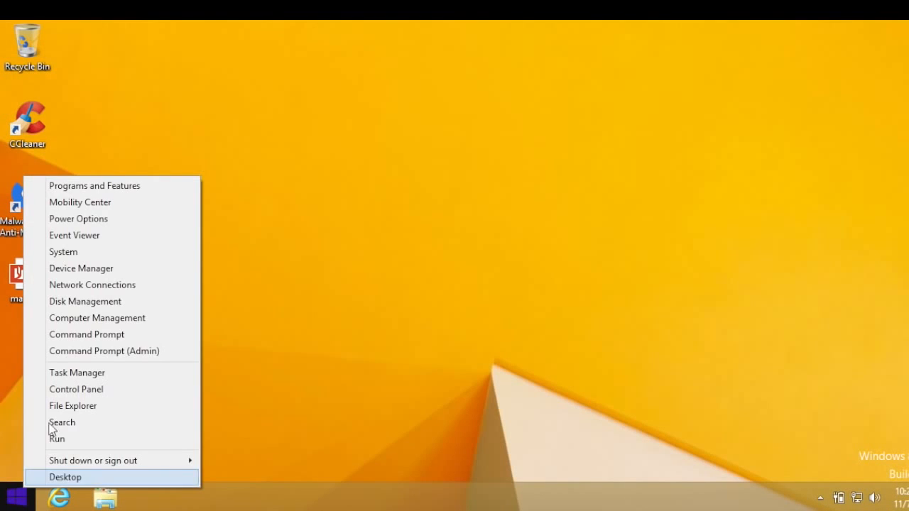
{"action": "left_click", "coordinate": [108, 187]}
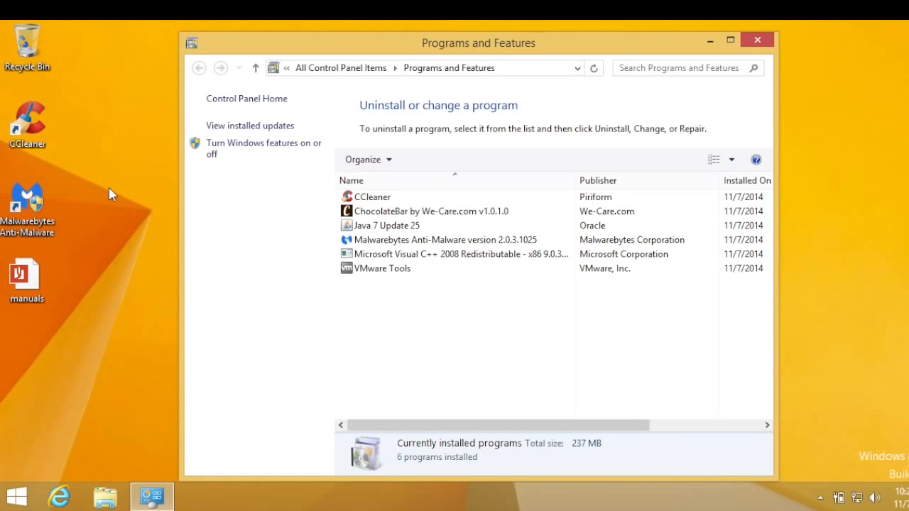
{"action": "left_click", "coordinate": [395, 213]}
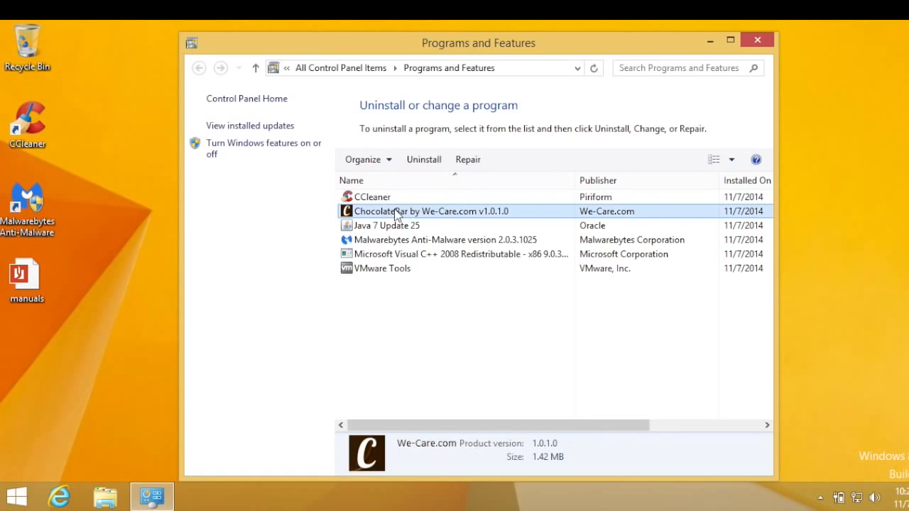
{"action": "left_click", "coordinate": [428, 160]}
{"action": "left_click", "coordinate": [544, 254]}
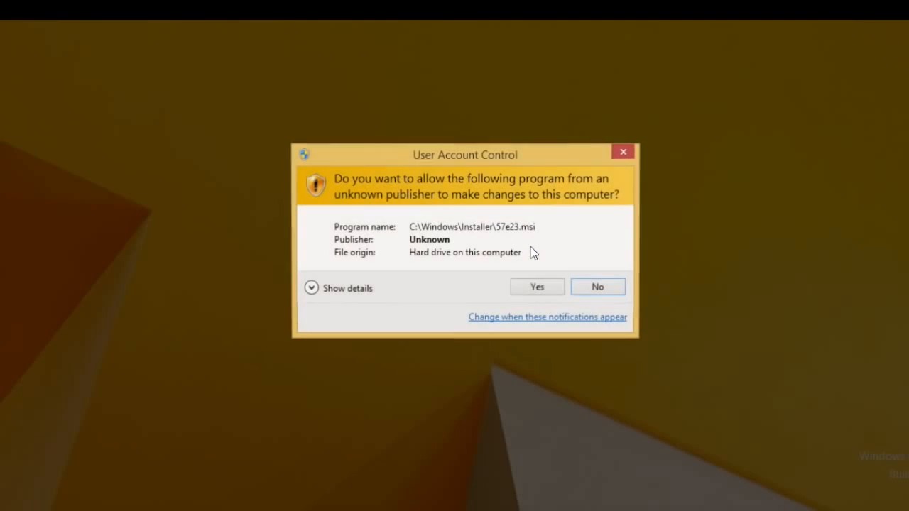
{"action": "left_click", "coordinate": [525, 283]}
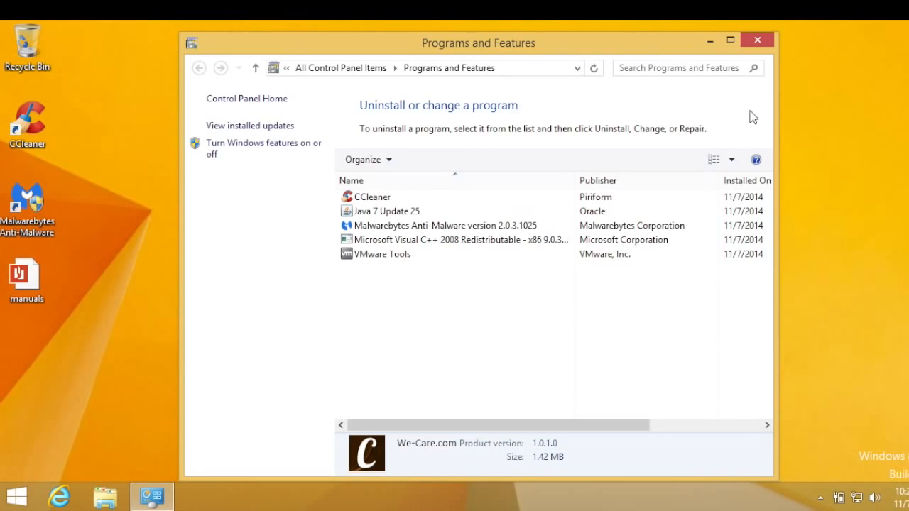
{"action": "left_click", "coordinate": [758, 39]}
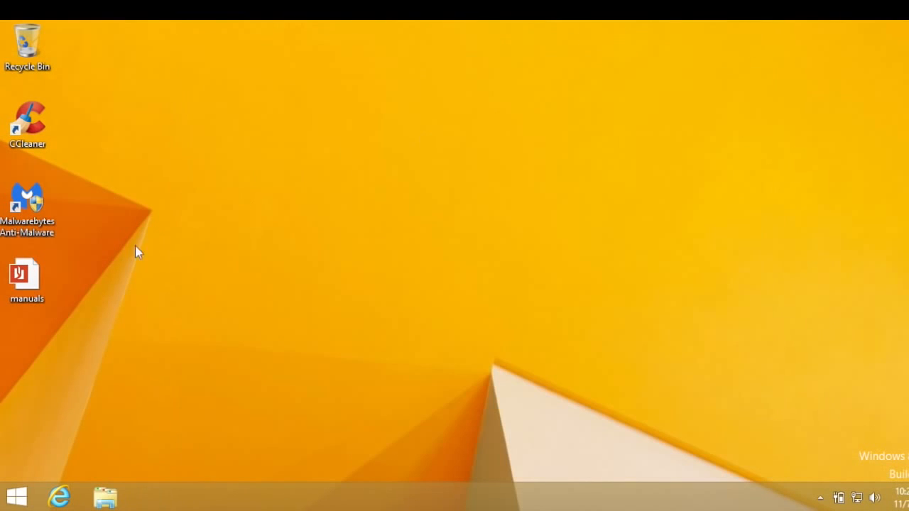
{"action": "left_click", "coordinate": [59, 497]}
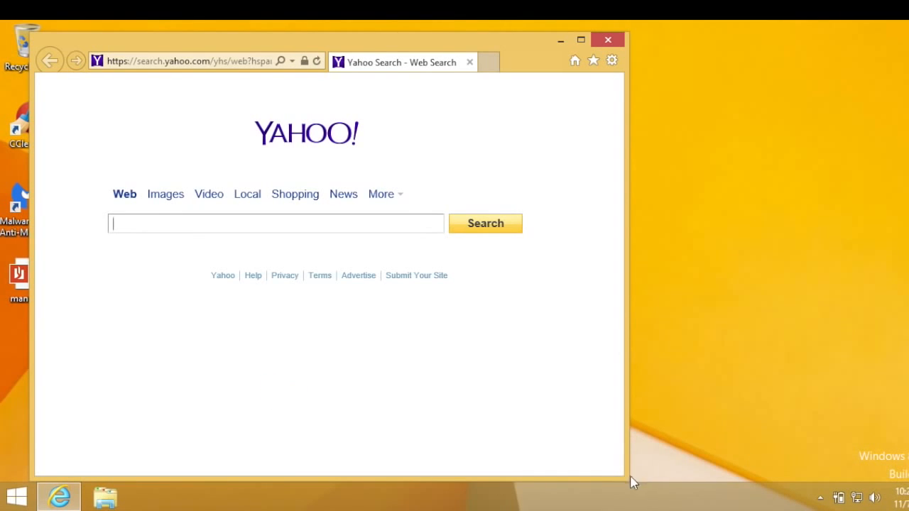
{"action": "left_click", "coordinate": [612, 62]}
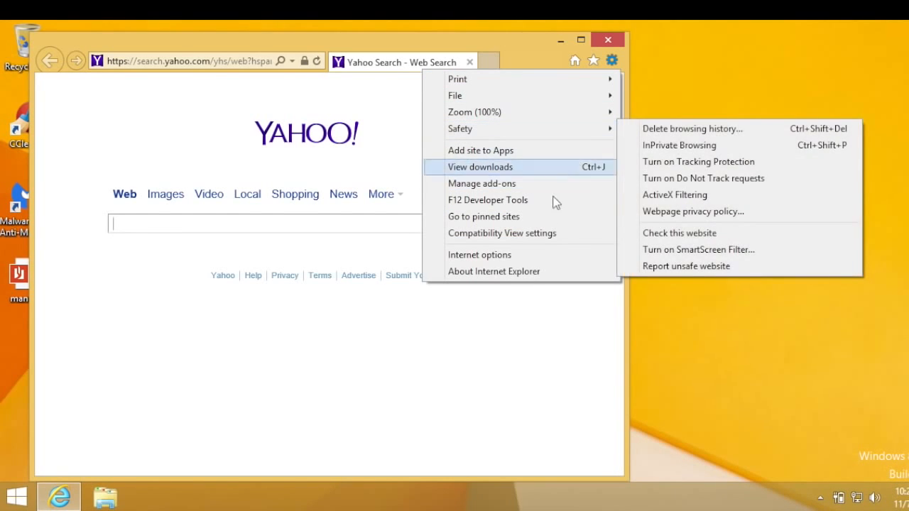
{"action": "left_click", "coordinate": [521, 259]}
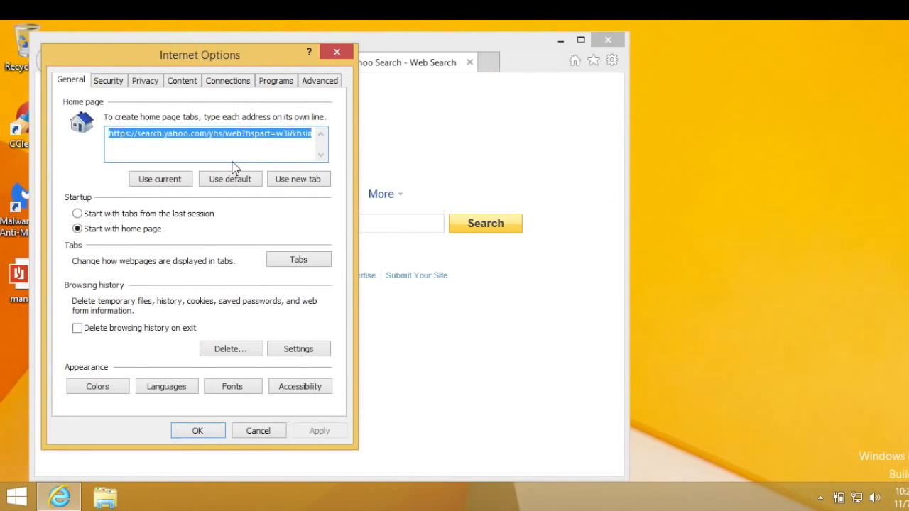
{"action": "type", "text": "www.google.com"}
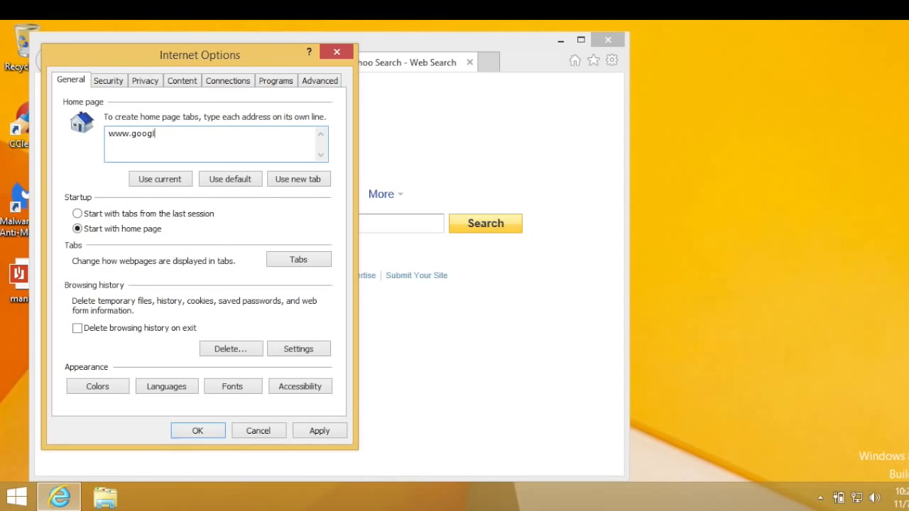
{"action": "left_click", "coordinate": [316, 431]}
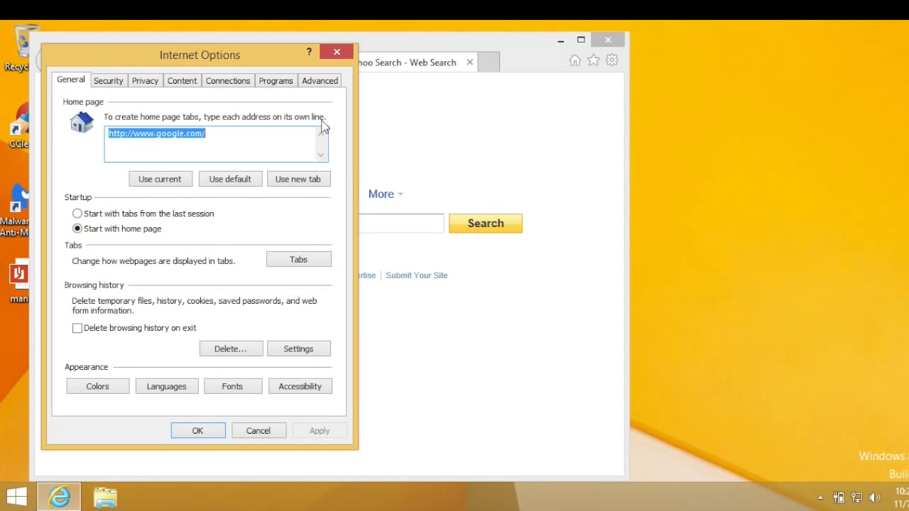
Step: Restore Internet Explorer's advanced settings, reset the browser to its default settings, and dismiss the KeepMySettingsX error
{"action": "left_click", "coordinate": [315, 83]}
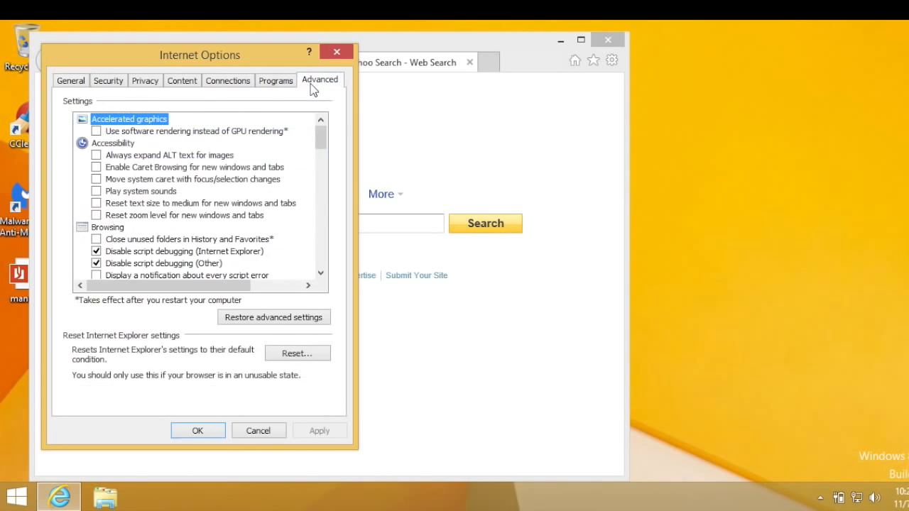
{"action": "left_click", "coordinate": [248, 319]}
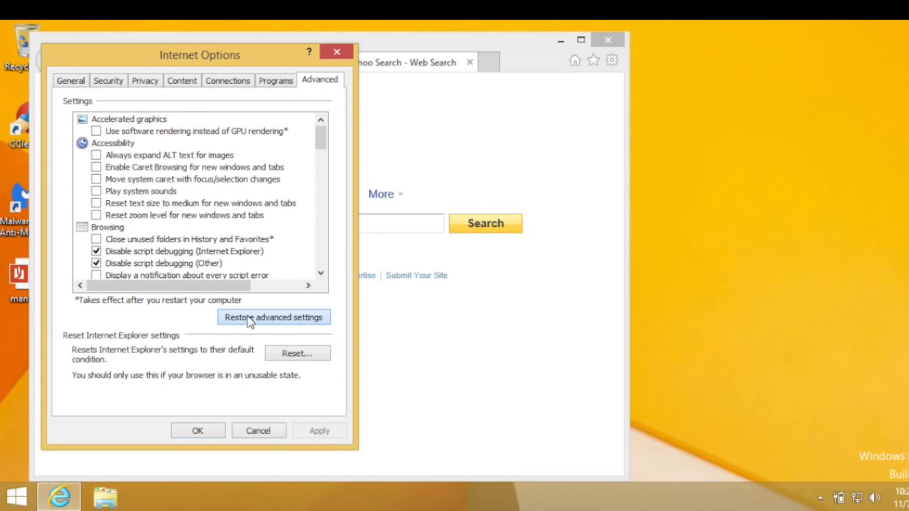
{"action": "left_click", "coordinate": [283, 354]}
{"action": "left_click", "coordinate": [288, 307]}
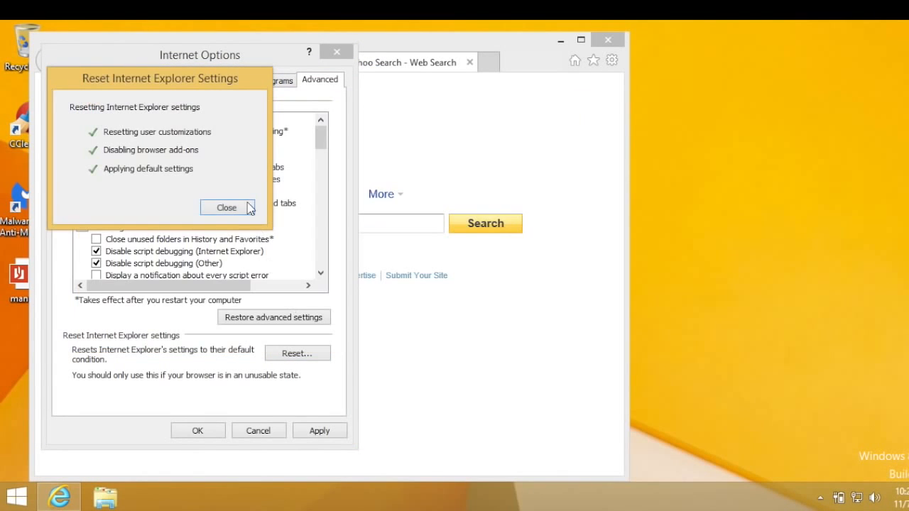
{"action": "left_click", "coordinate": [227, 207]}
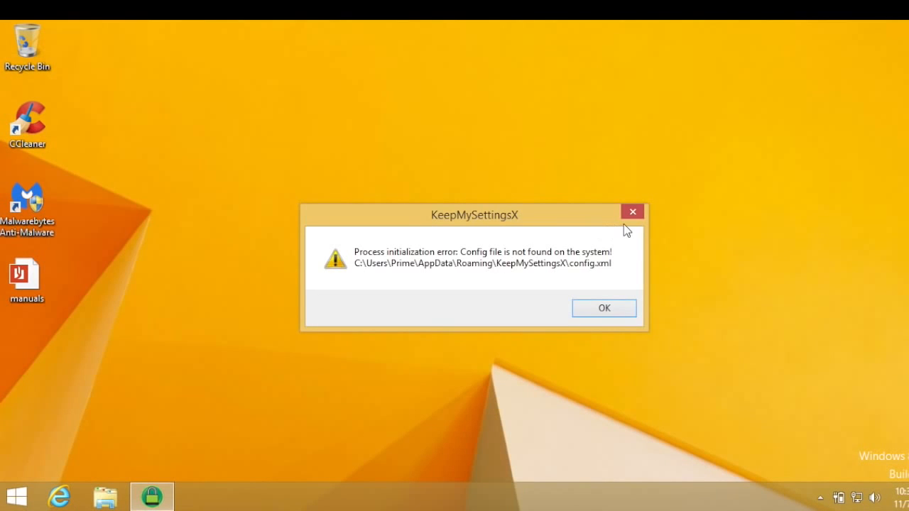
{"action": "left_click", "coordinate": [631, 214]}
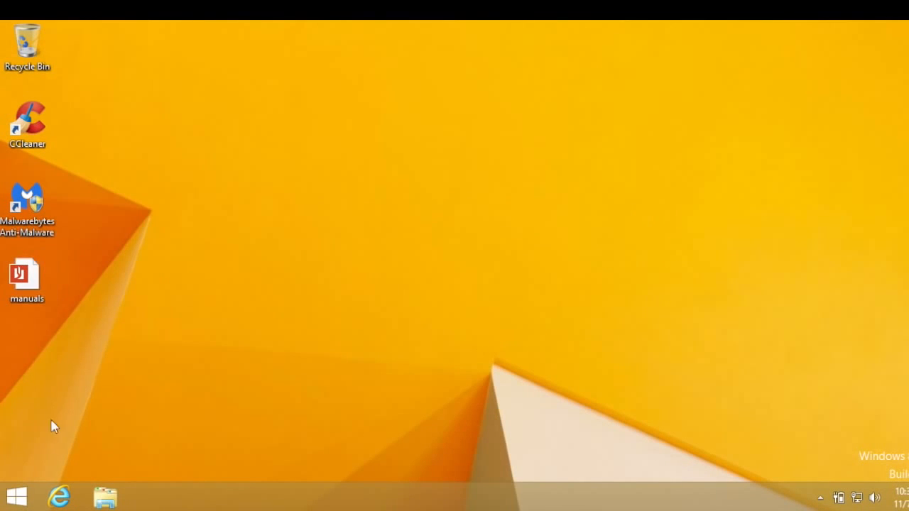
Step: Reopen Internet Explorer, decline the recommended security and compatibility settings, and widen the browser window
{"action": "left_click", "coordinate": [59, 497]}
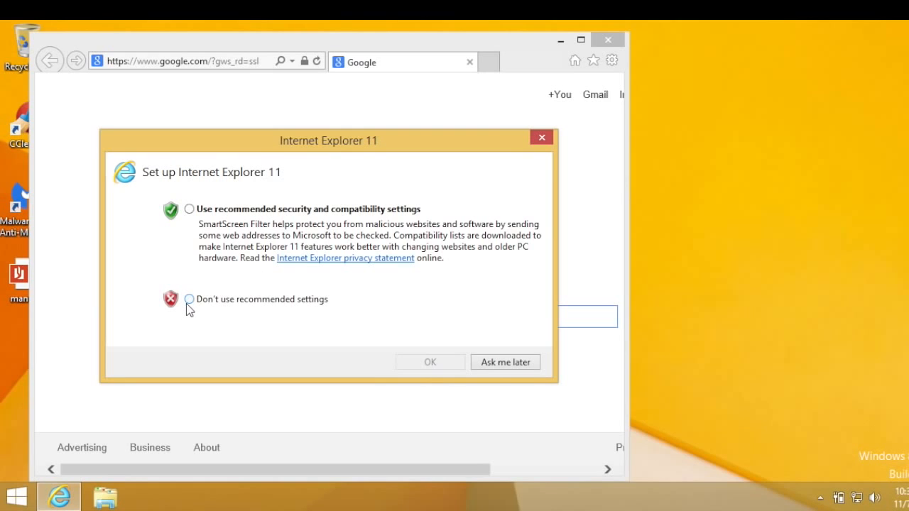
{"action": "left_click", "coordinate": [432, 364]}
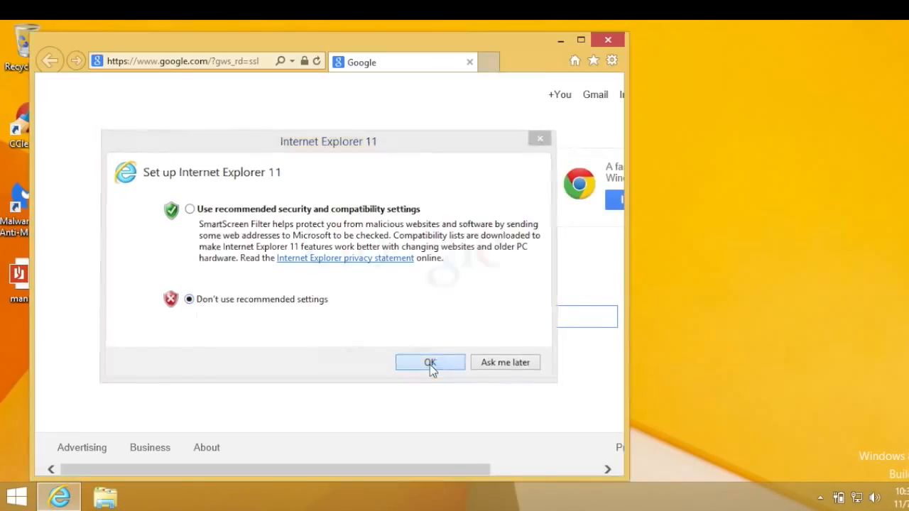
{"action": "left_click_drag", "start_coordinate": [628, 474], "coordinate": [868, 422]}
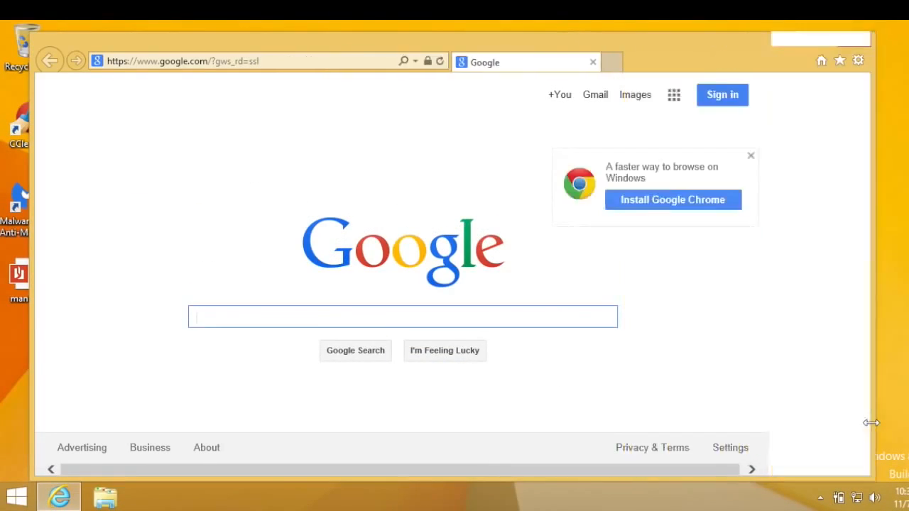
Step: Go to the ninite.com website
{"action": "left_click", "coordinate": [260, 64]}
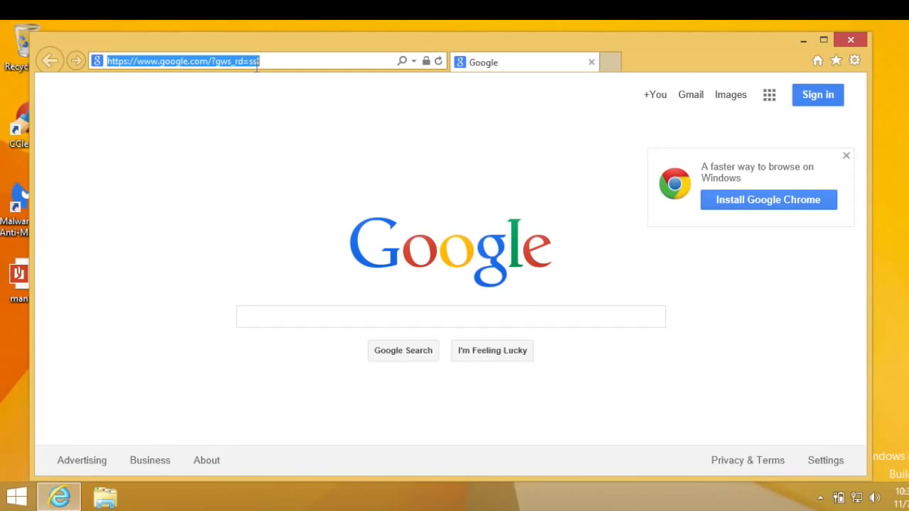
{"action": "type", "text": "nini"}
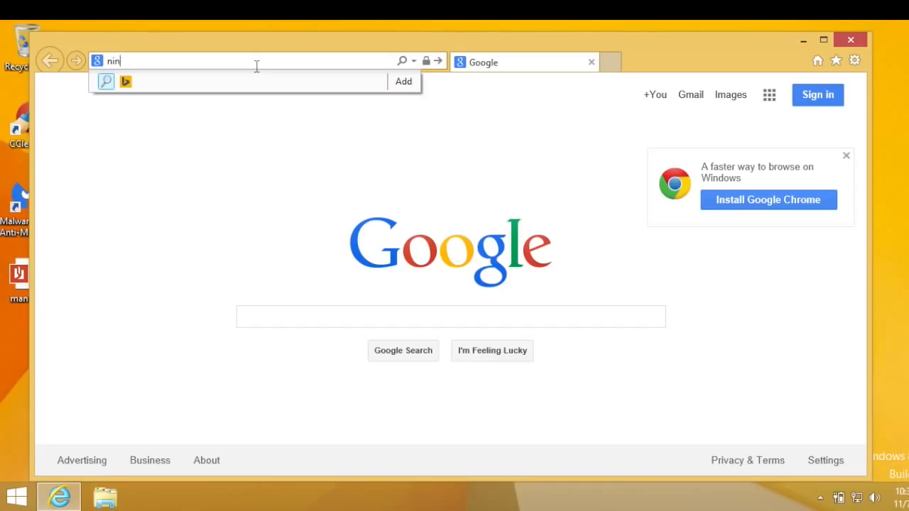
{"action": "key", "text": "BackSpace"}
{"action": "key", "text": "BackSpace"}
{"action": "key", "text": "BackSpace"}
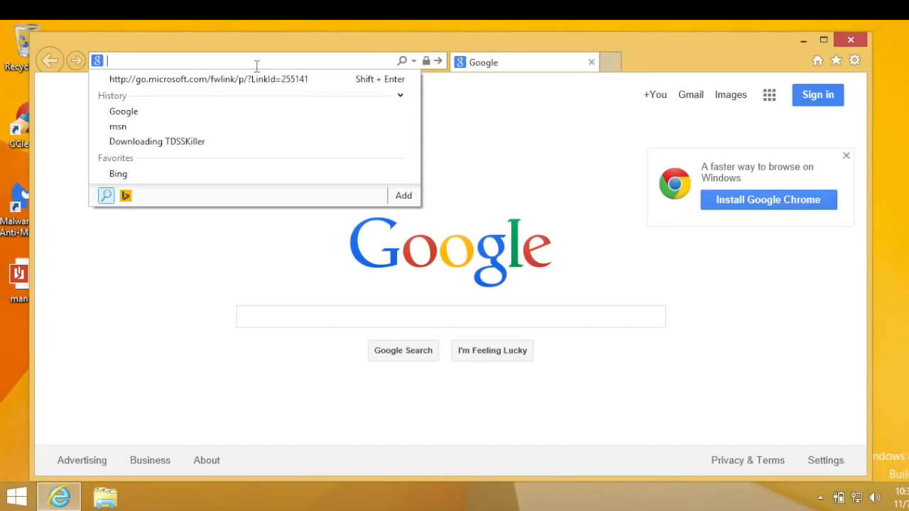
{"action": "type", "text": "ni"}
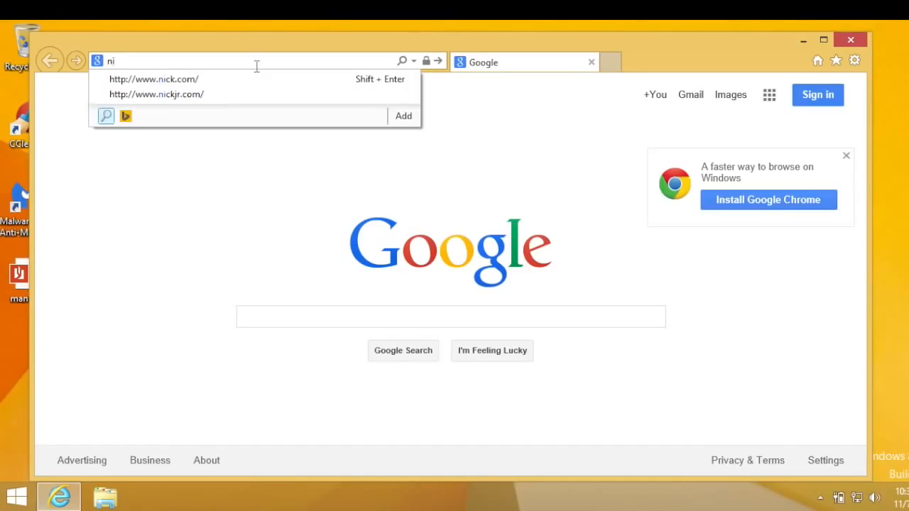
{"action": "type", "text": "nite.c"}
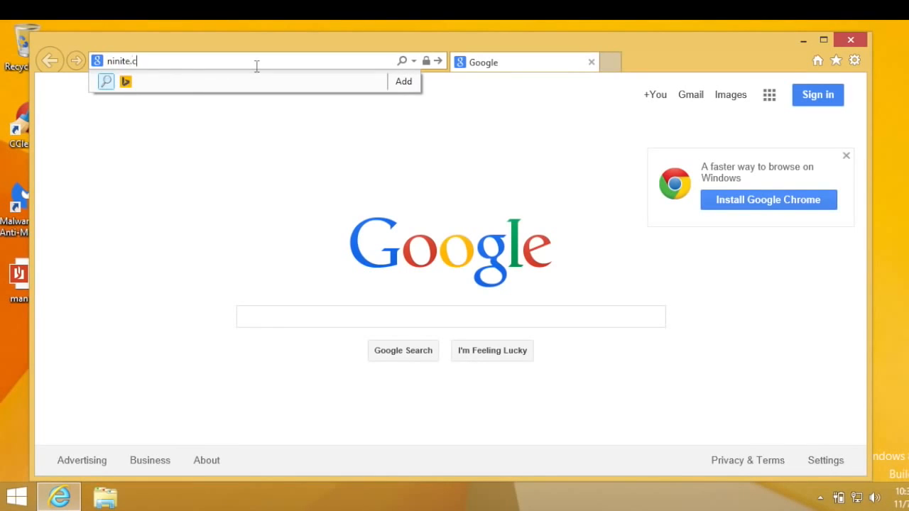
{"action": "type", "text": "om"}
{"action": "key", "text": "Return"}
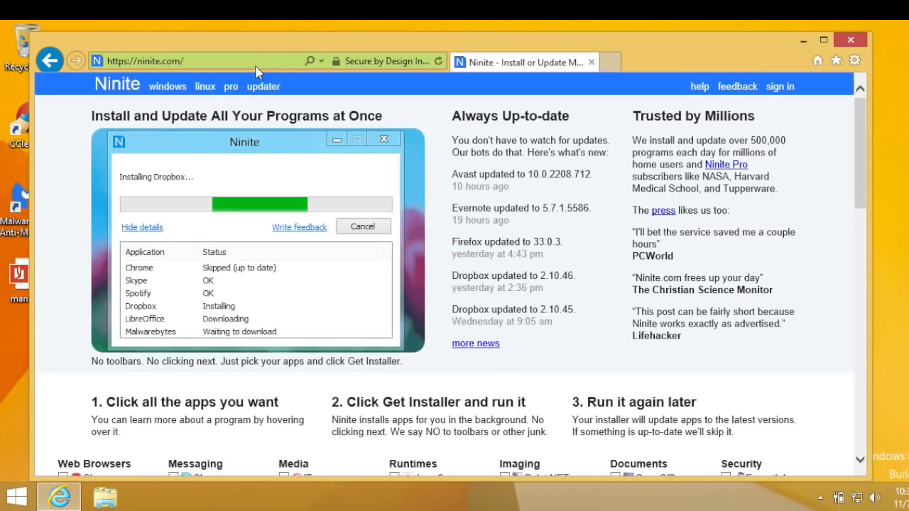
Step: Get the Ninite installer for Firefox and Classic Start, and run it, allowing it to make changes
{"action": "left_click_drag", "start_coordinate": [861, 126], "coordinate": [861, 226]}
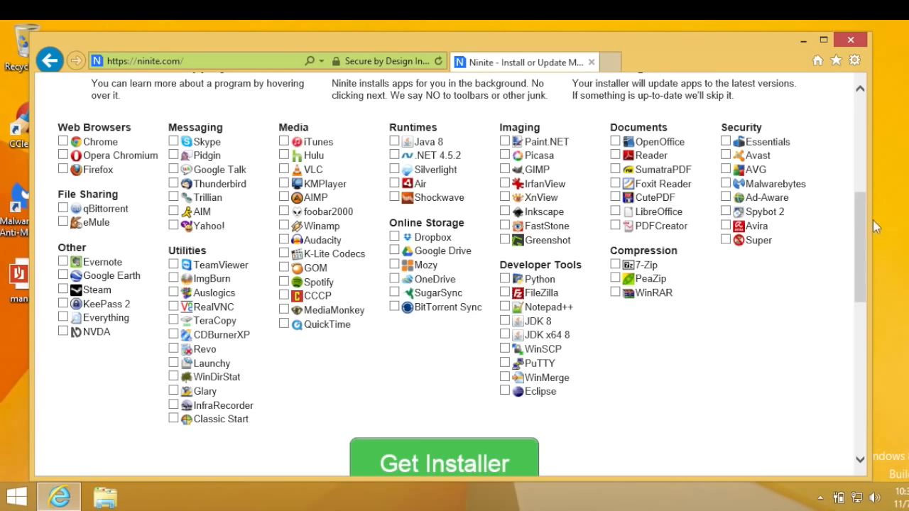
{"action": "left_click", "coordinate": [62, 175]}
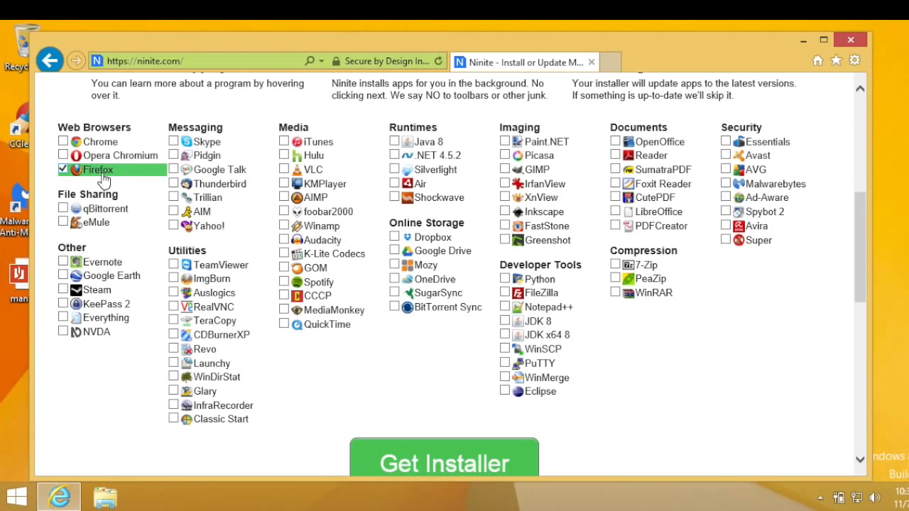
{"action": "left_click", "coordinate": [174, 421]}
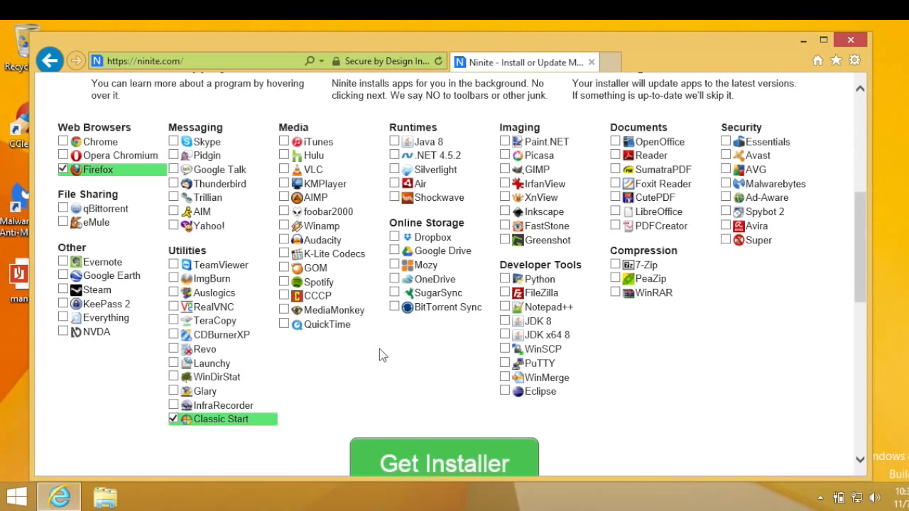
{"action": "left_click", "coordinate": [402, 460]}
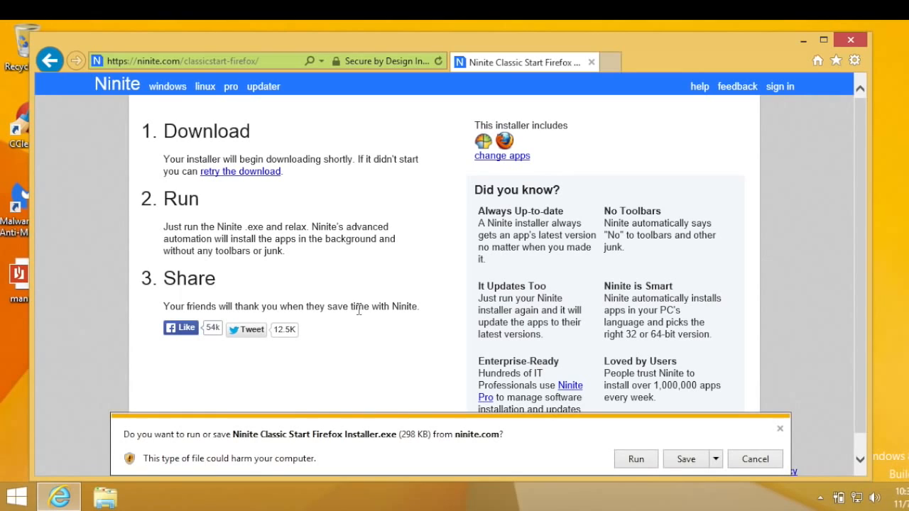
{"action": "left_click", "coordinate": [628, 461]}
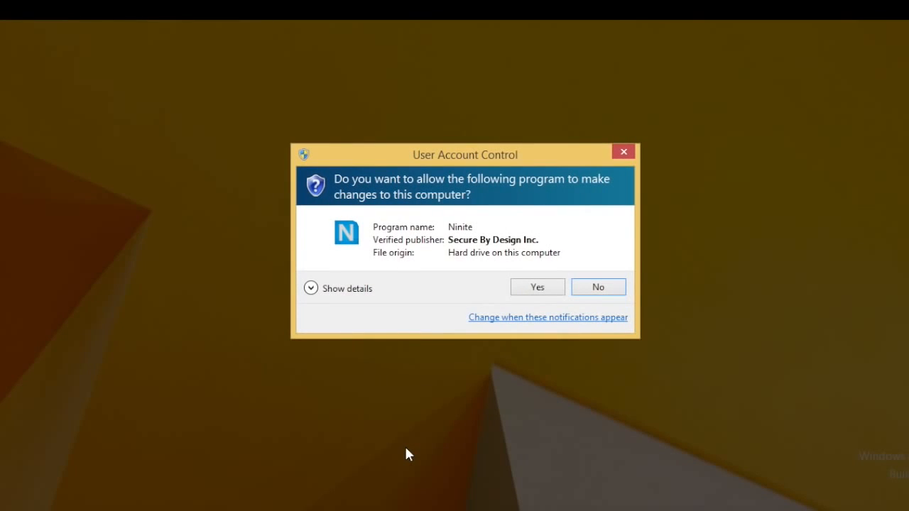
{"action": "left_click", "coordinate": [525, 288]}
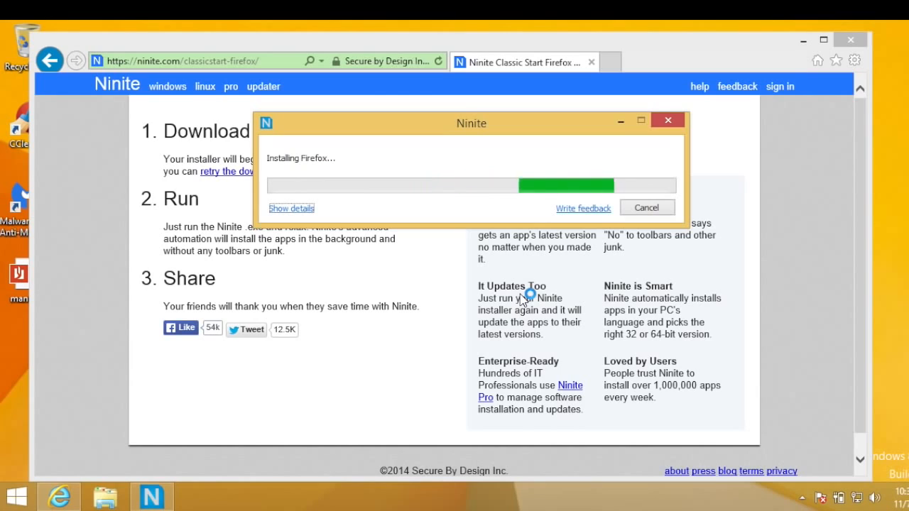
Step: Show the Ninite installation details, and close the finished installer and Internet Explorer
{"action": "left_click", "coordinate": [311, 209]}
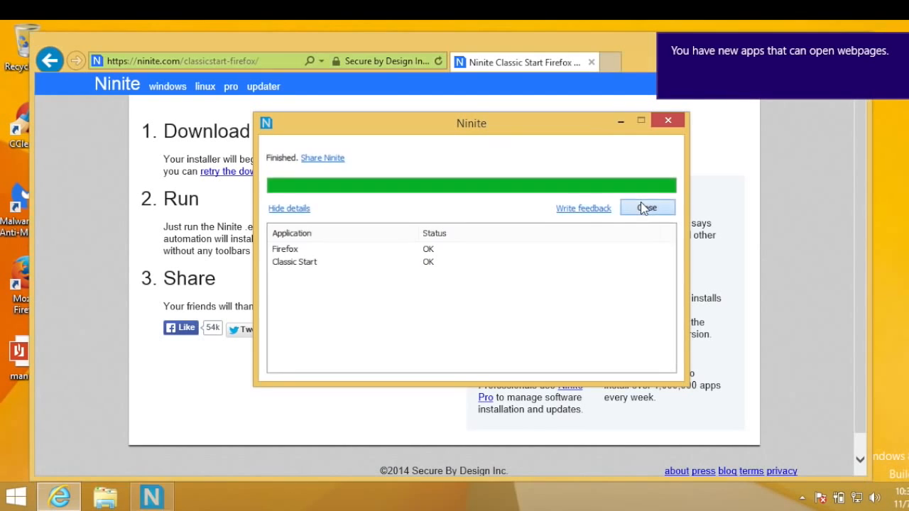
{"action": "left_click", "coordinate": [641, 206]}
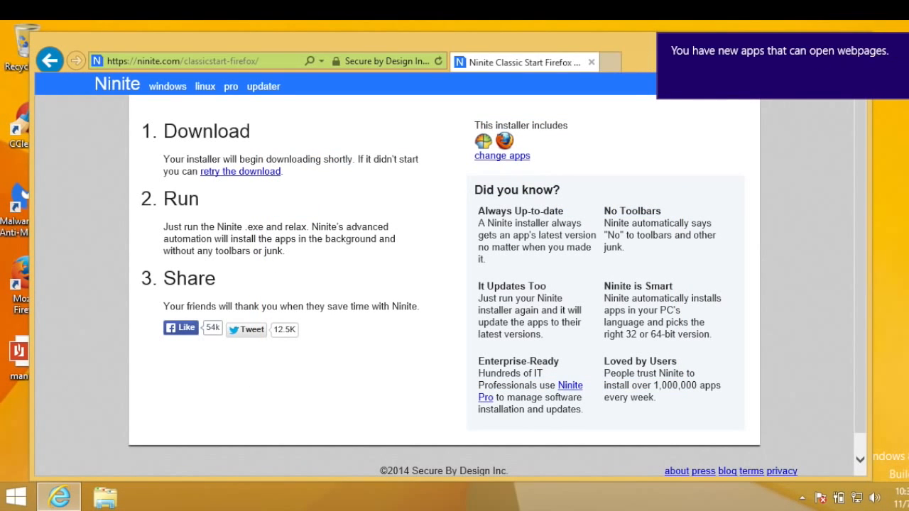
{"action": "left_click", "coordinate": [857, 40]}
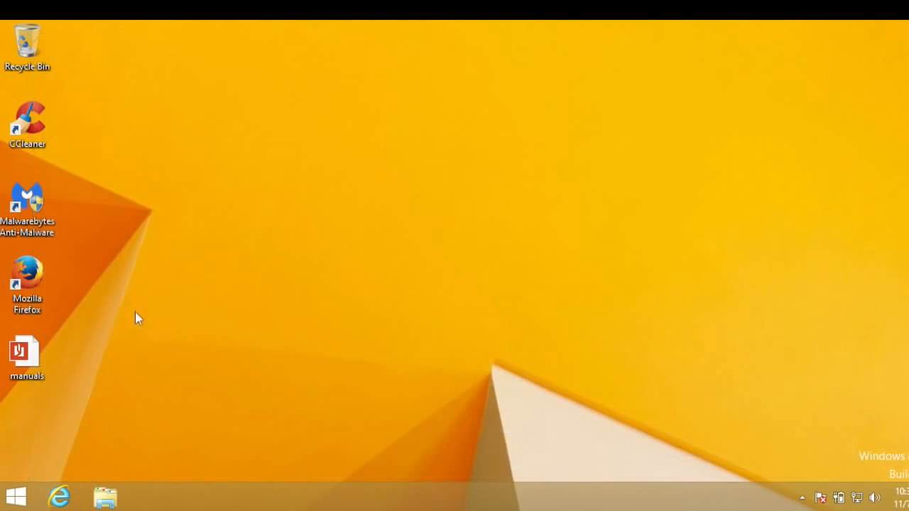
Step: Launch Firefox, import Internet Explorer's data with Firefox Start as the home page, and make Firefox the default browser
{"action": "double_click", "coordinate": [33, 284]}
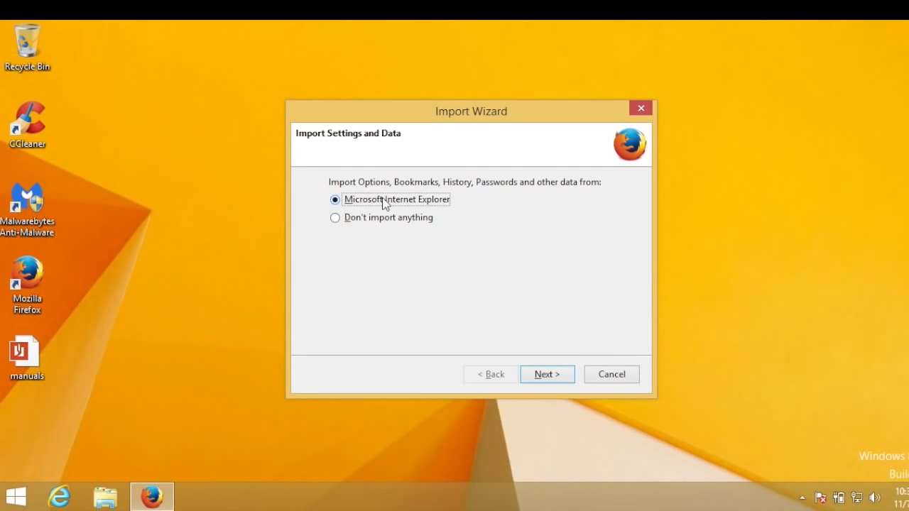
{"action": "left_click", "coordinate": [541, 374]}
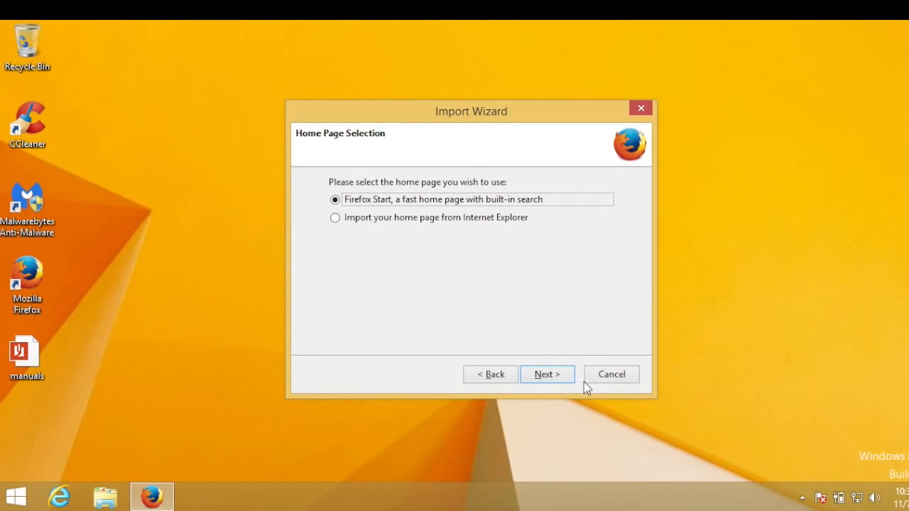
{"action": "left_click", "coordinate": [553, 377]}
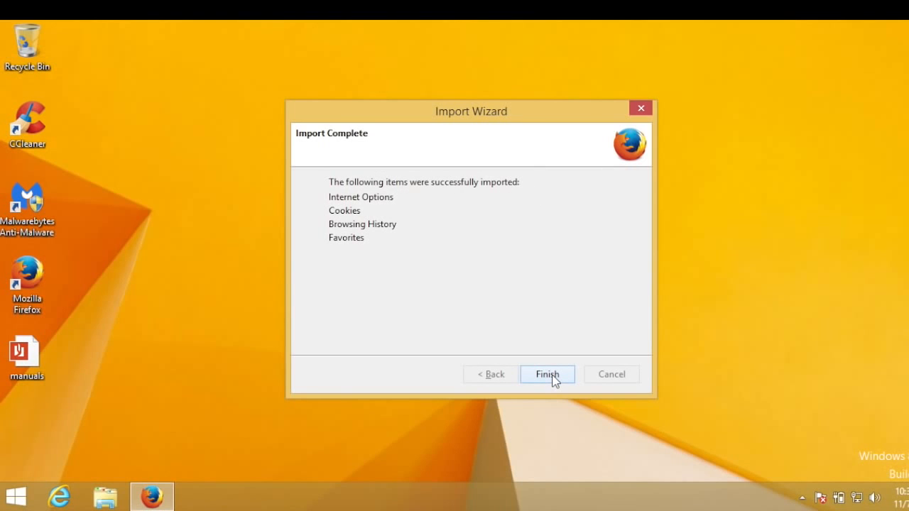
{"action": "left_click", "coordinate": [554, 377]}
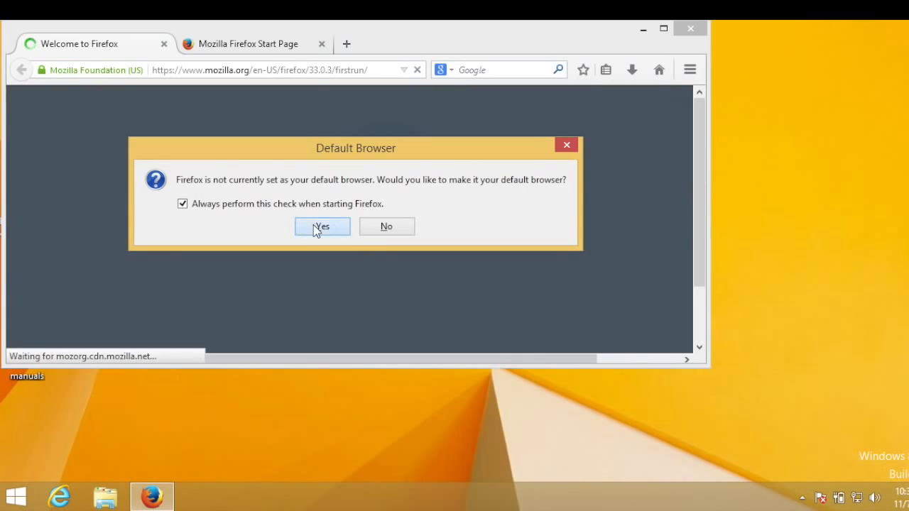
{"action": "left_click", "coordinate": [319, 227]}
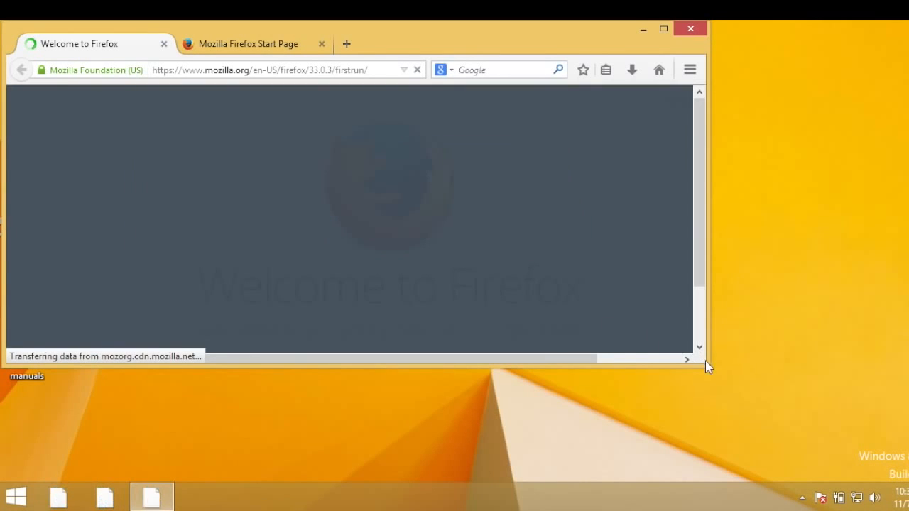
Step: Enlarge the Firefox window and look over the imported bookmarks
{"action": "left_click", "coordinate": [456, 311]}
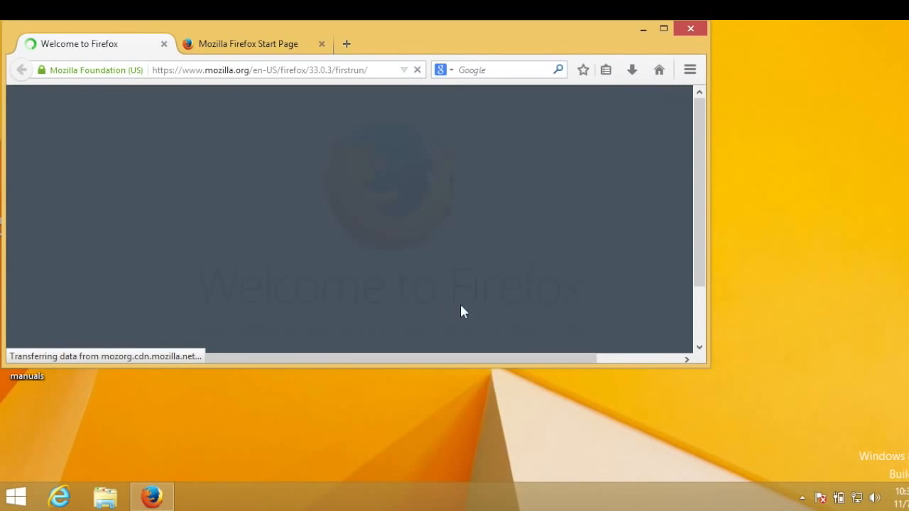
{"action": "left_click_drag", "start_coordinate": [710, 368], "coordinate": [907, 457]}
{"action": "left_click", "coordinate": [722, 226]}
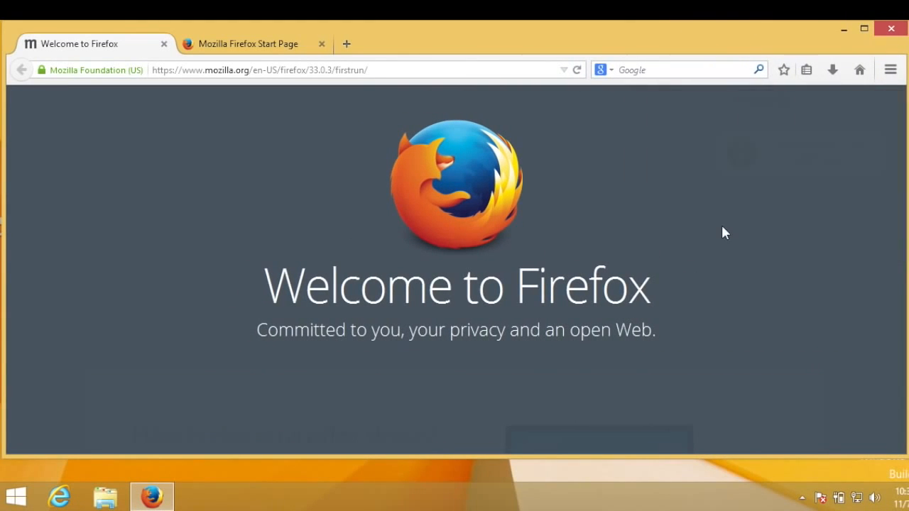
{"action": "left_click", "coordinate": [807, 69]}
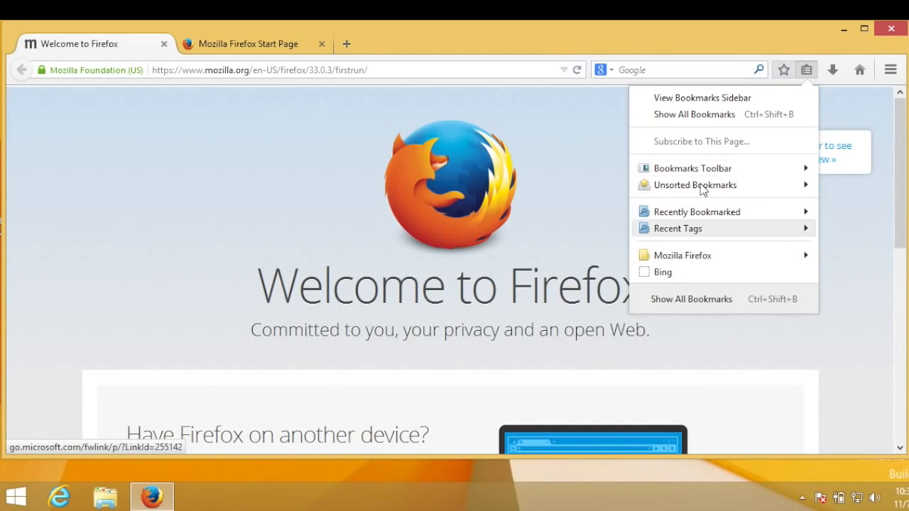
{"action": "left_click", "coordinate": [621, 40]}
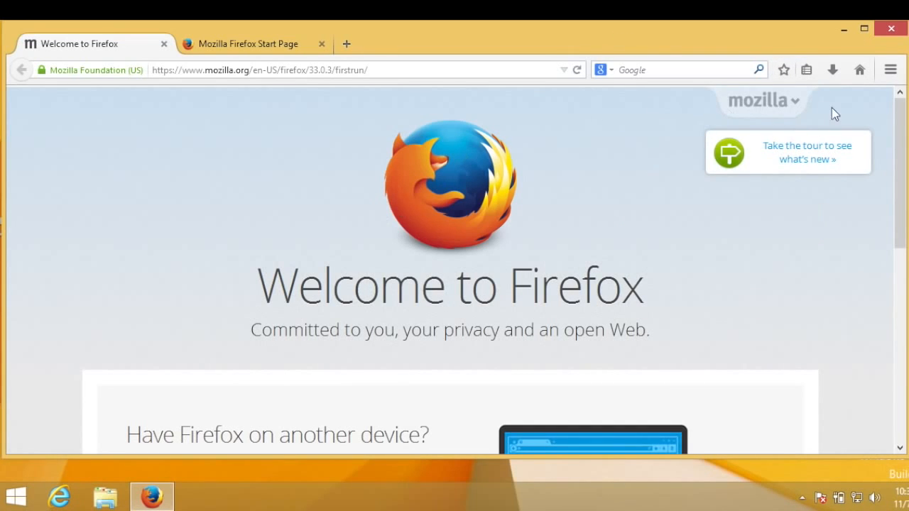
Step: Search Firefox's available add-ons for "adblock" and install Adblock Plus 2.6.5
{"action": "left_click", "coordinate": [891, 70]}
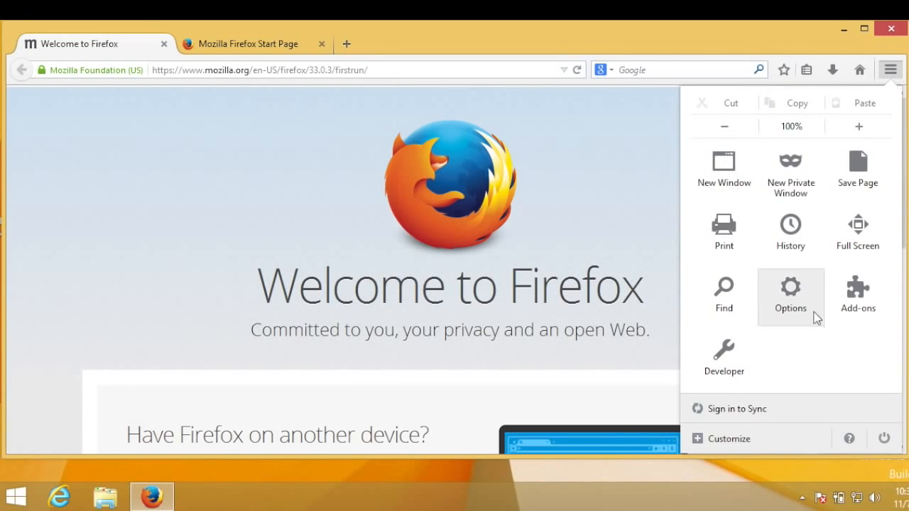
{"action": "left_click", "coordinate": [858, 304]}
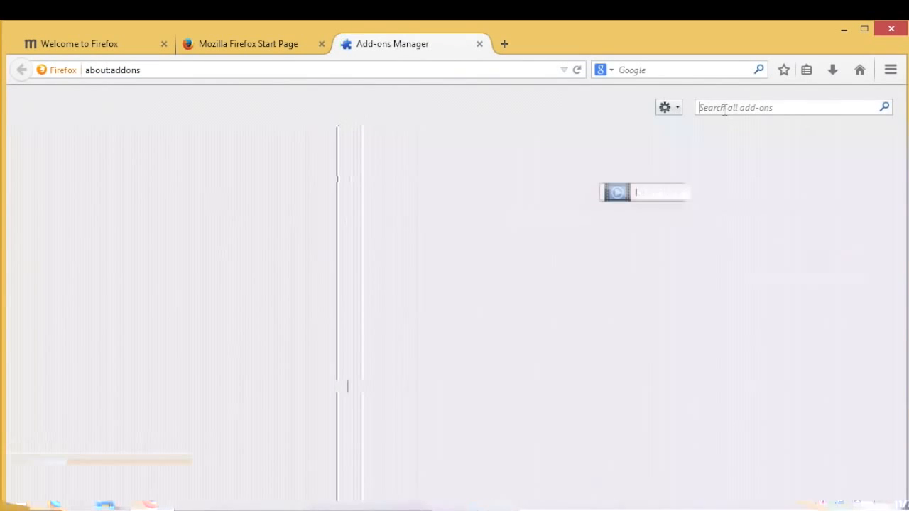
{"action": "type", "text": "a"}
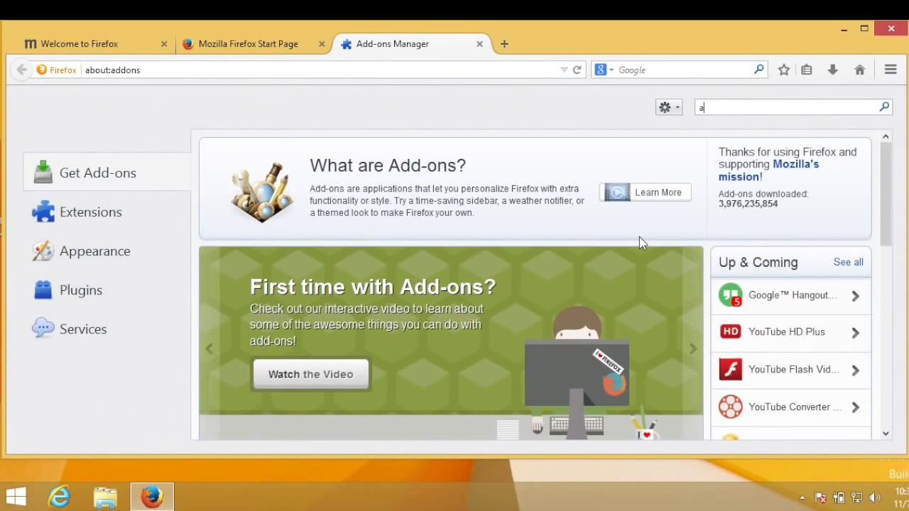
{"action": "type", "text": "dblock"}
{"action": "key", "text": "Return"}
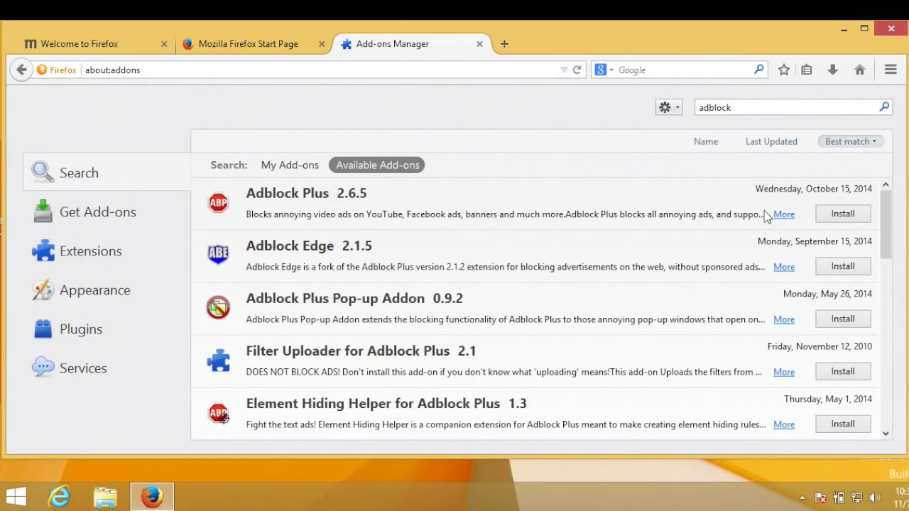
{"action": "scroll", "coordinate": [887, 245], "scroll_direction": "down", "scroll_amount": 2}
{"action": "left_click_drag", "start_coordinate": [887, 246], "coordinate": [907, 162]}
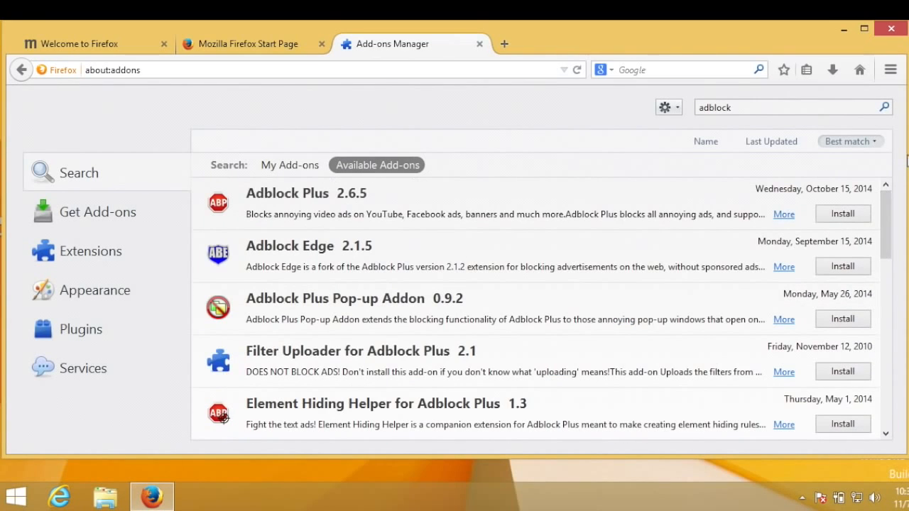
{"action": "left_click", "coordinate": [843, 213]}
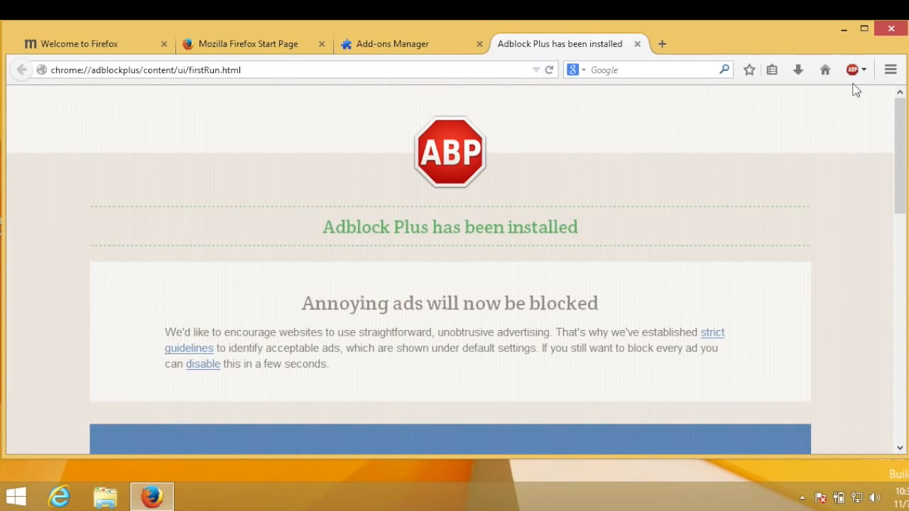
Step: Close the Adblock Plus, Add-ons Manager and Mozilla Firefox Start Page tabs
{"action": "left_click", "coordinate": [637, 44]}
{"action": "left_click", "coordinate": [480, 44]}
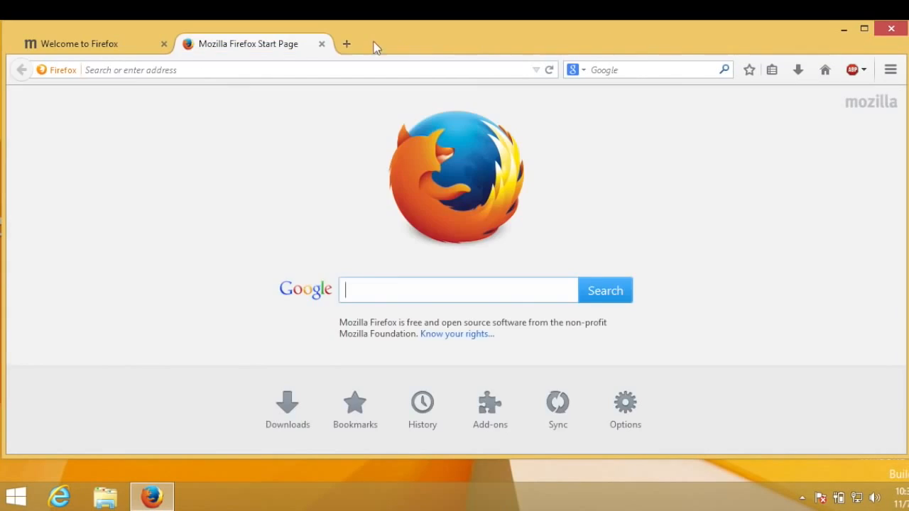
{"action": "left_click", "coordinate": [322, 44]}
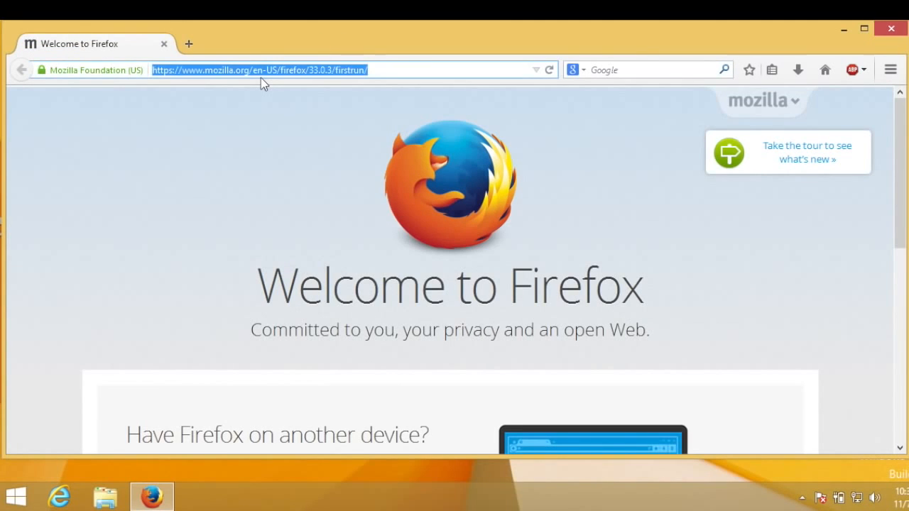
Step: Load youtube.com in the remaining tab to check the page, and close Firefox
{"action": "type", "text": "youtube.com"}
{"action": "key", "text": "Return"}
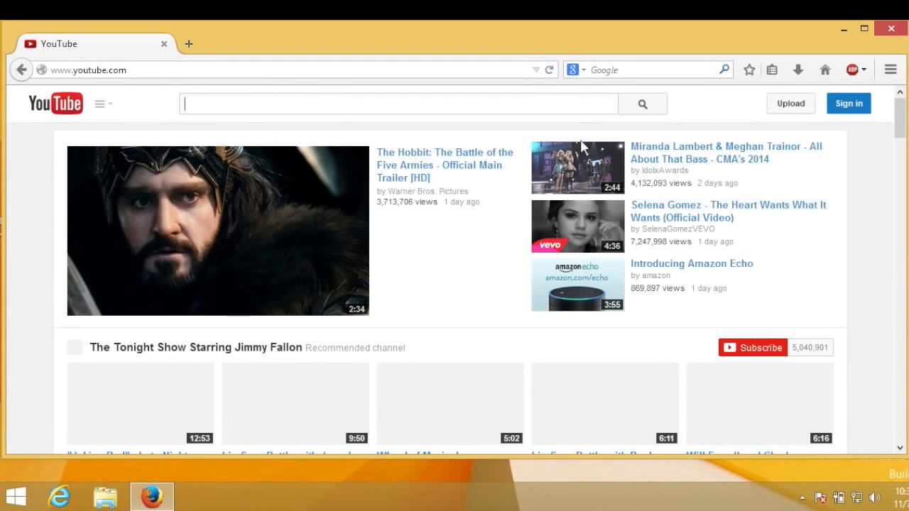
{"action": "left_click", "coordinate": [884, 36]}
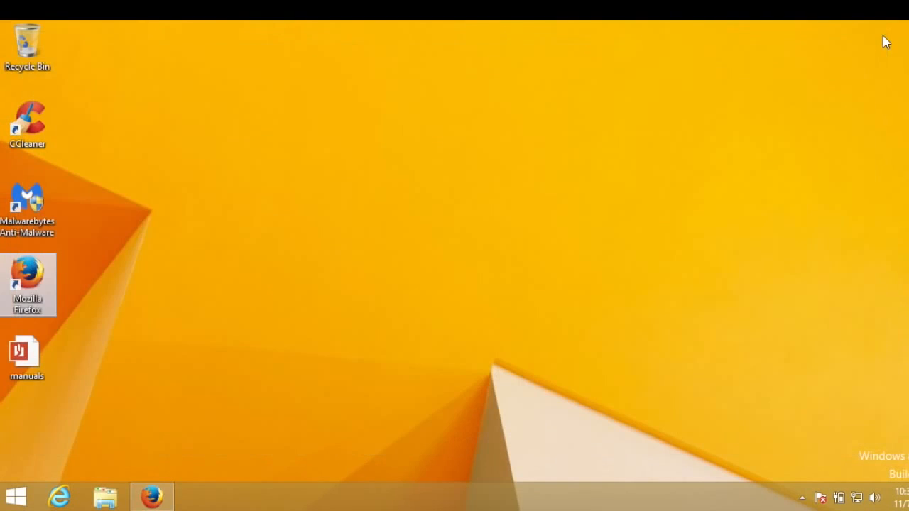
Step: Set the Classic Start Menu's style to Windows 7 style in its settings
{"action": "left_click", "coordinate": [18, 498]}
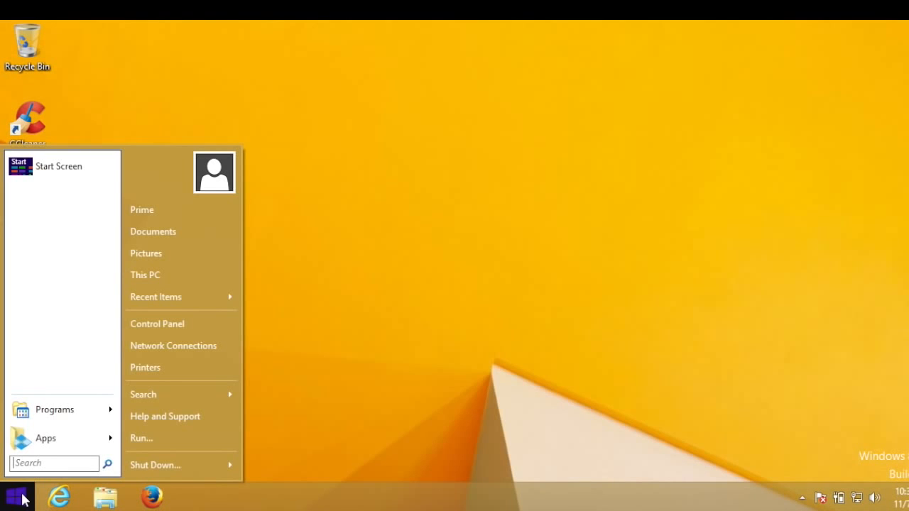
{"action": "right_click", "coordinate": [23, 500]}
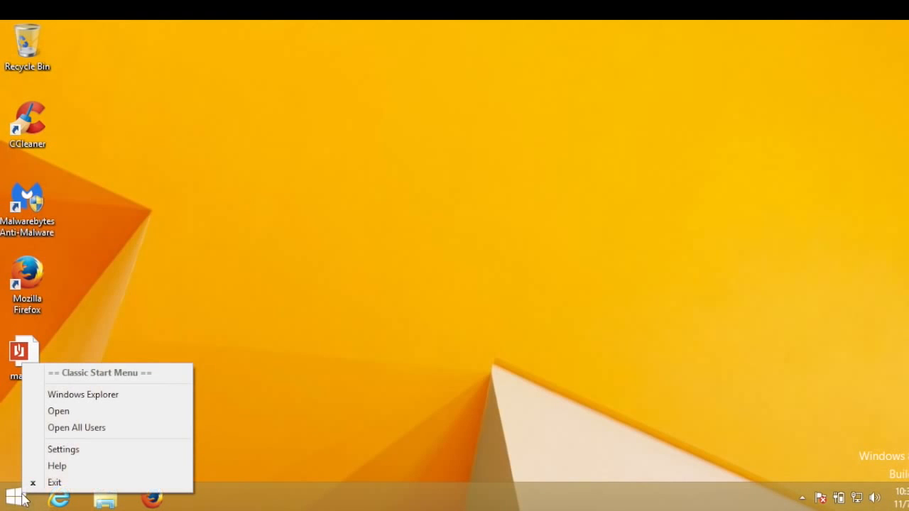
{"action": "left_click", "coordinate": [57, 449]}
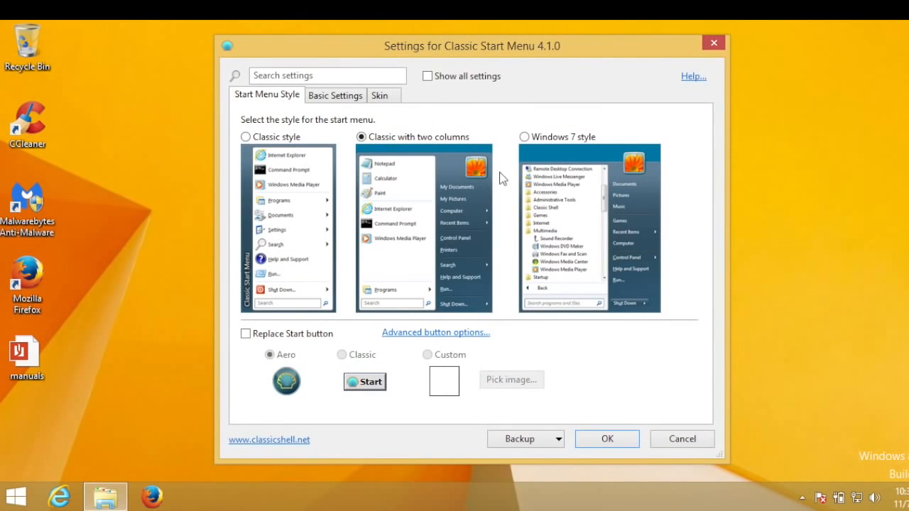
{"action": "left_click", "coordinate": [526, 137]}
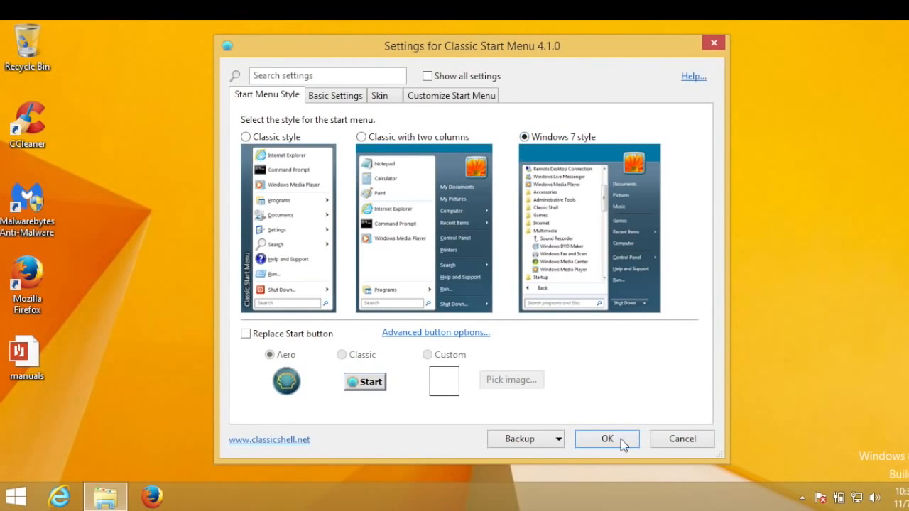
{"action": "left_click", "coordinate": [622, 444]}
Step: Examine the restyled Start menu and its list of all programs, and close it
{"action": "left_click", "coordinate": [15, 498]}
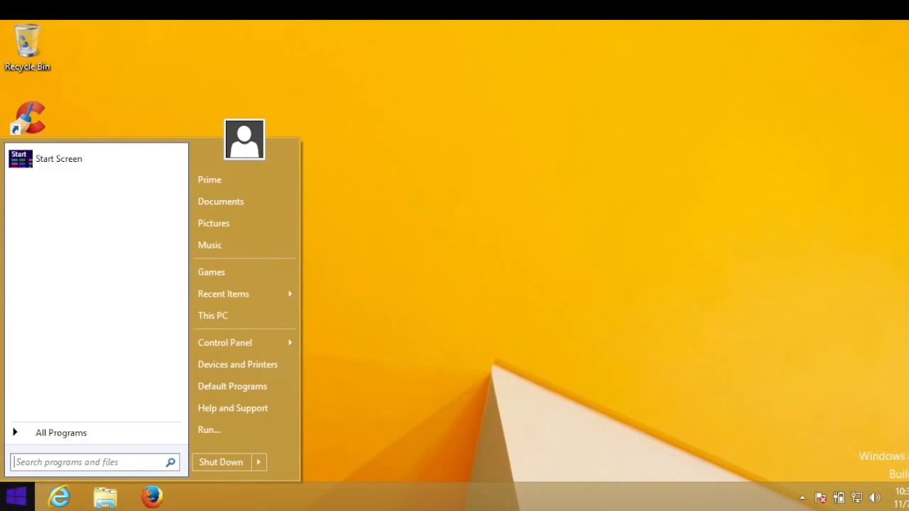
{"action": "left_click", "coordinate": [51, 436]}
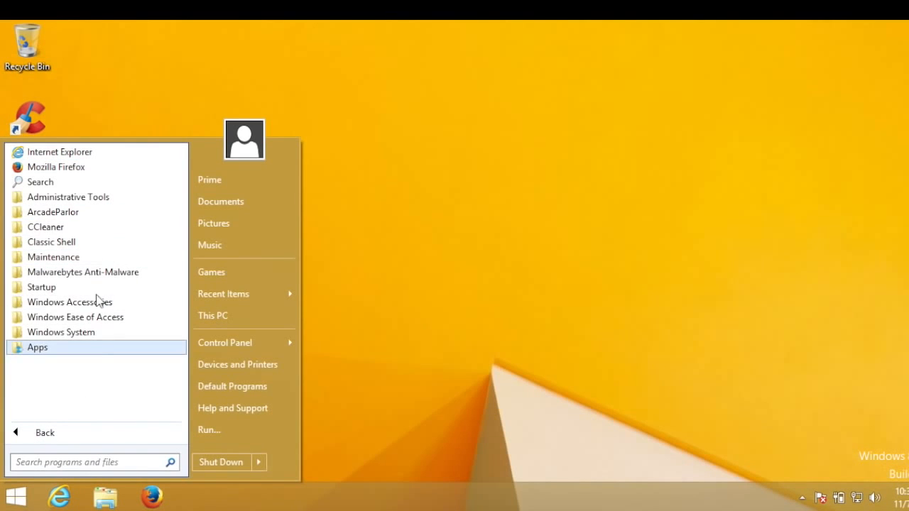
{"action": "left_click", "coordinate": [370, 276]}
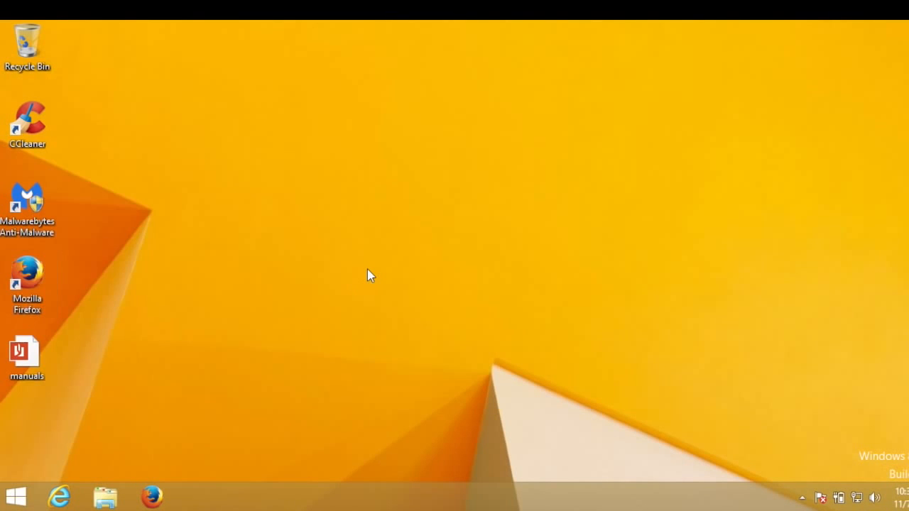